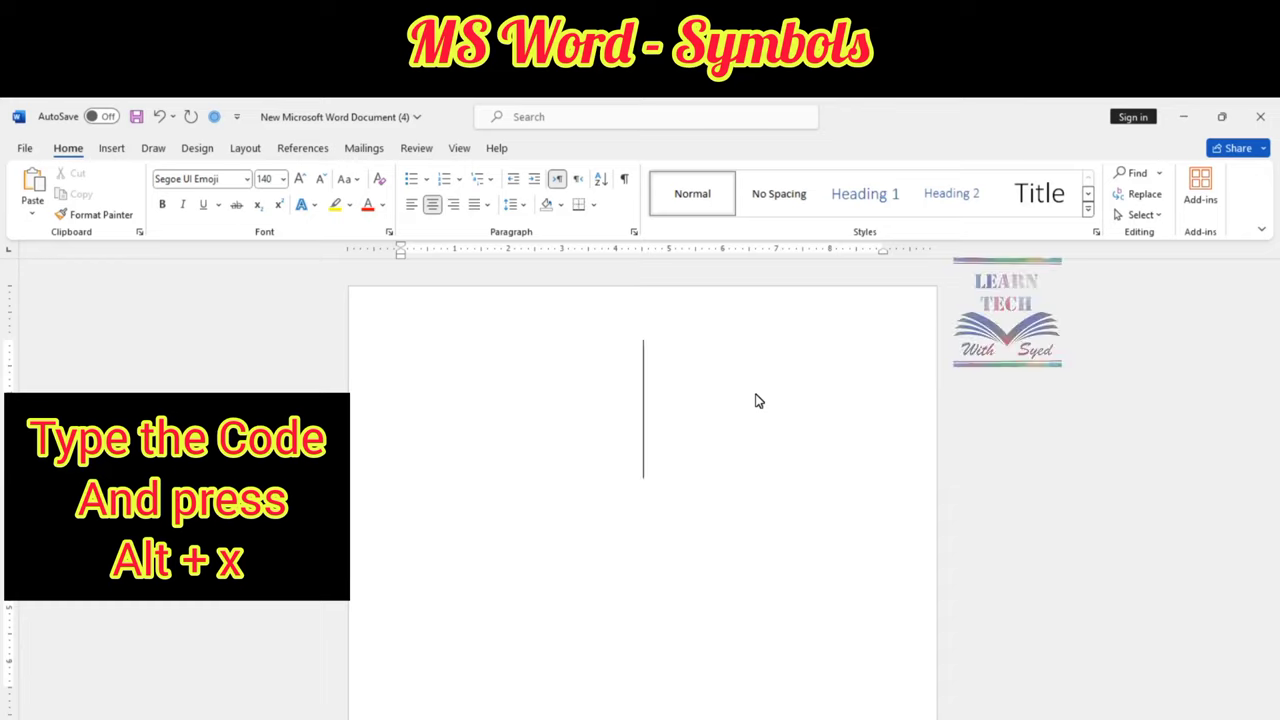
Write Cycling, convert code 1f6b5 on the next line into a mountain-biking emoji, then delete it.
type("c")
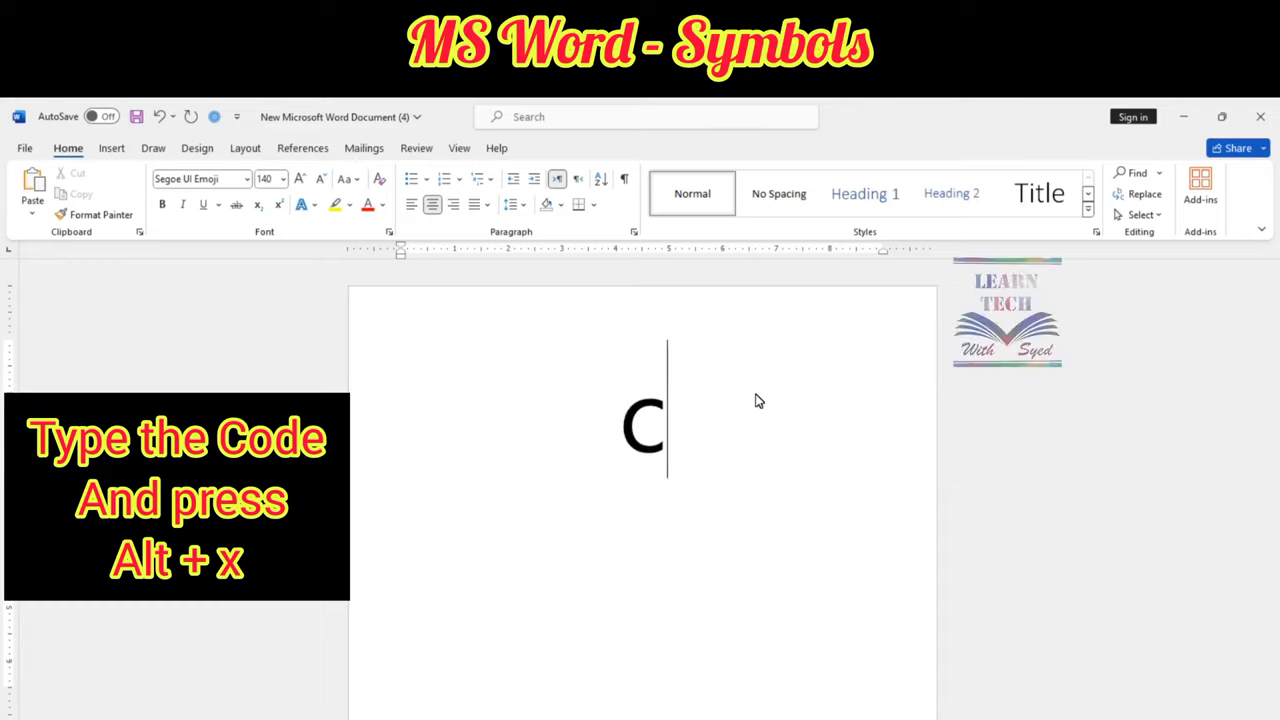
type("ycling")
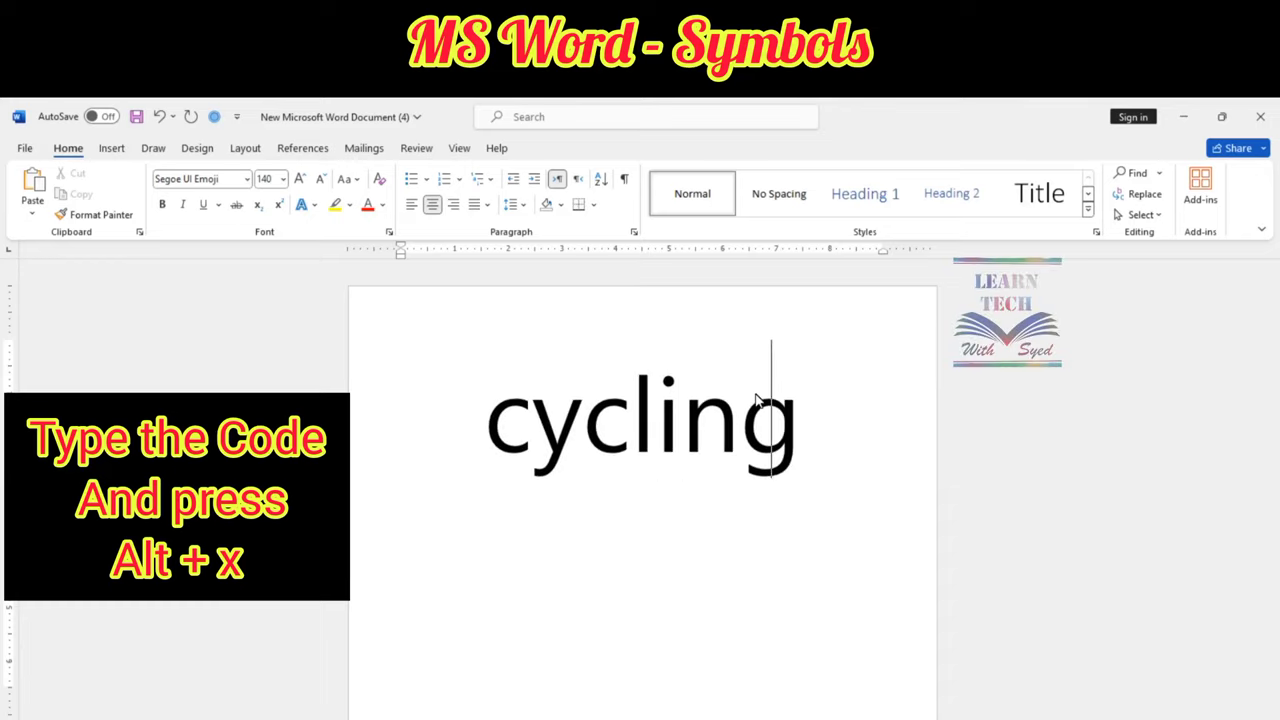
key("Return")
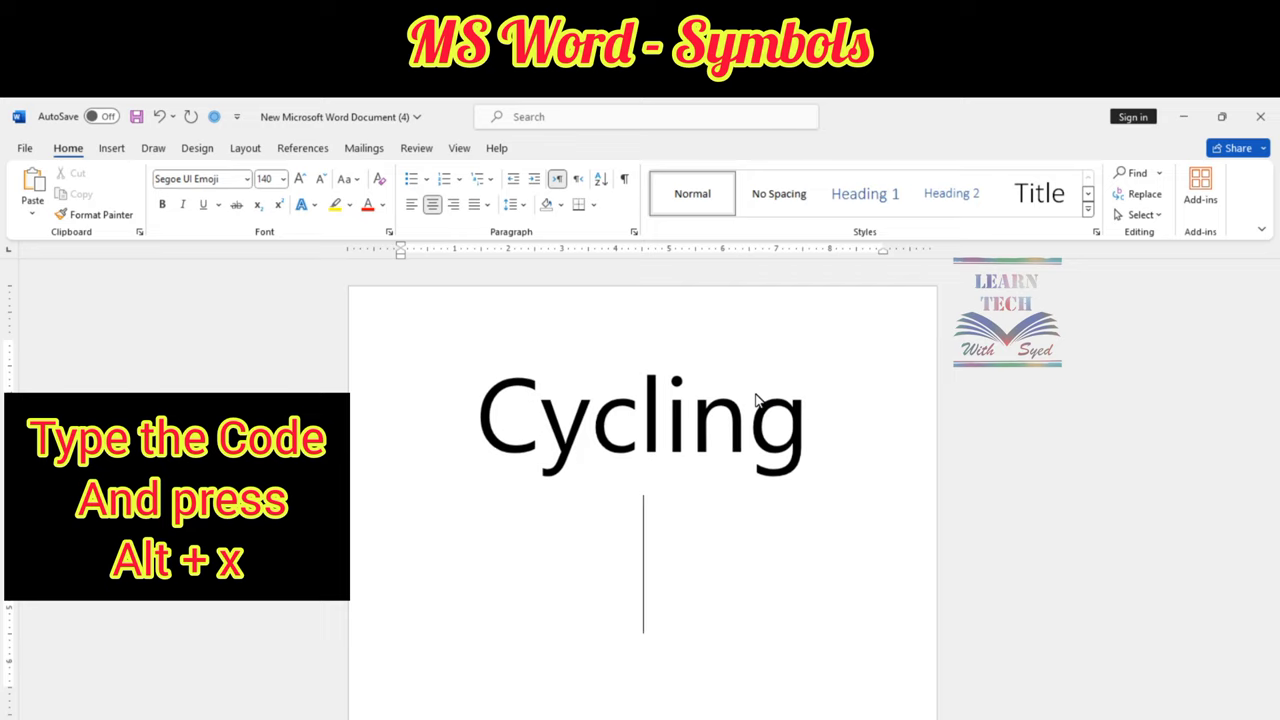
type("1f")
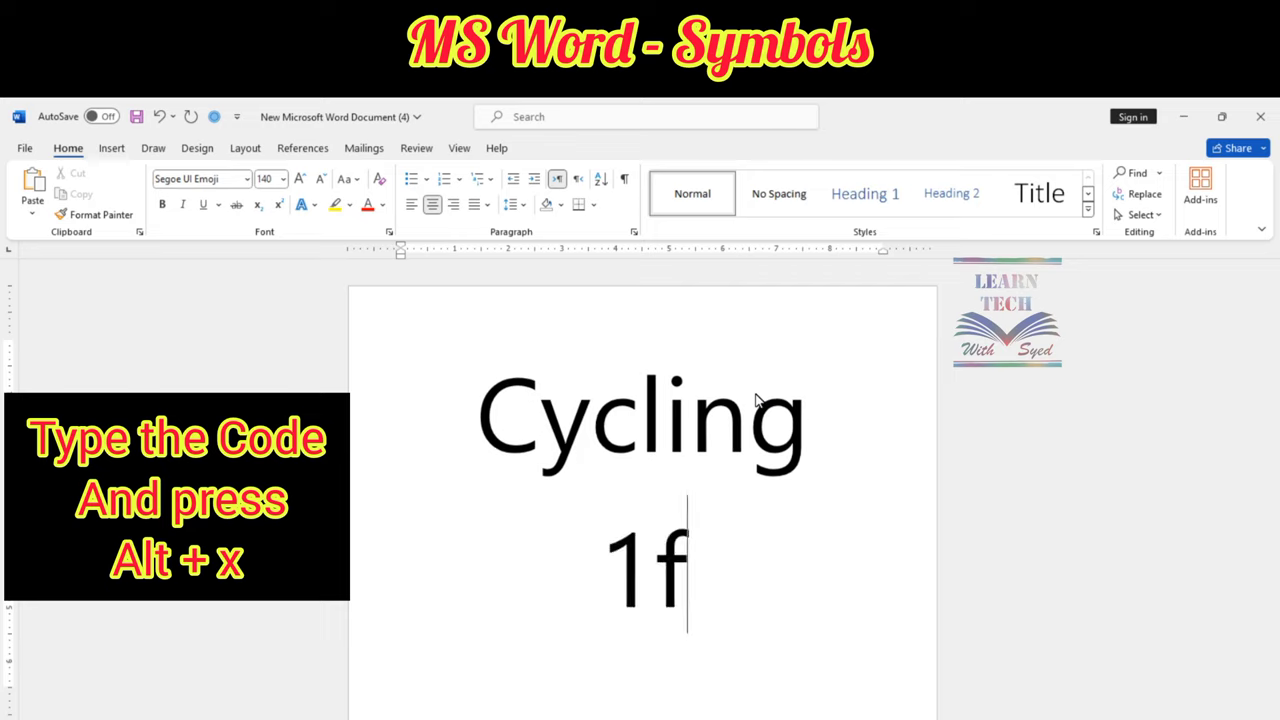
type("6b")
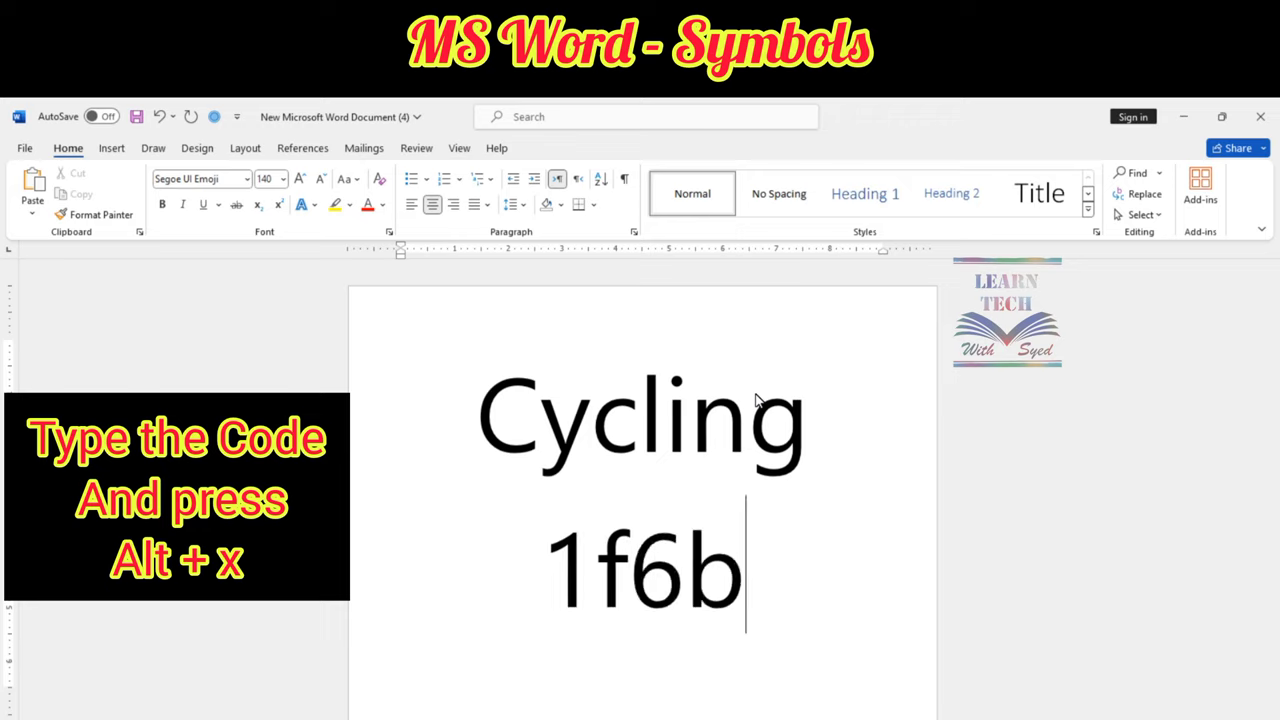
type("5")
key("alt+x")
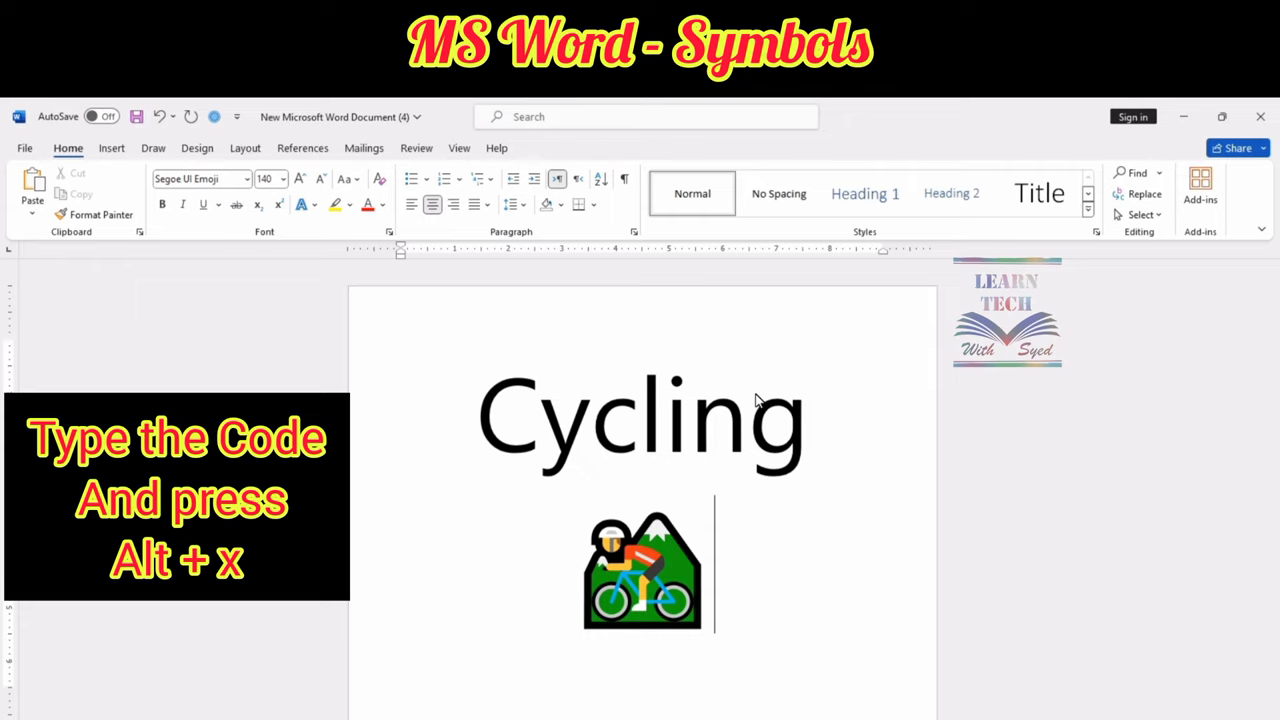
key("BackSpace")
Replace Cycling with Dinosaur, turn code 1f996 below it into a T-rex emoji, then remove it.
key("BackSpace")
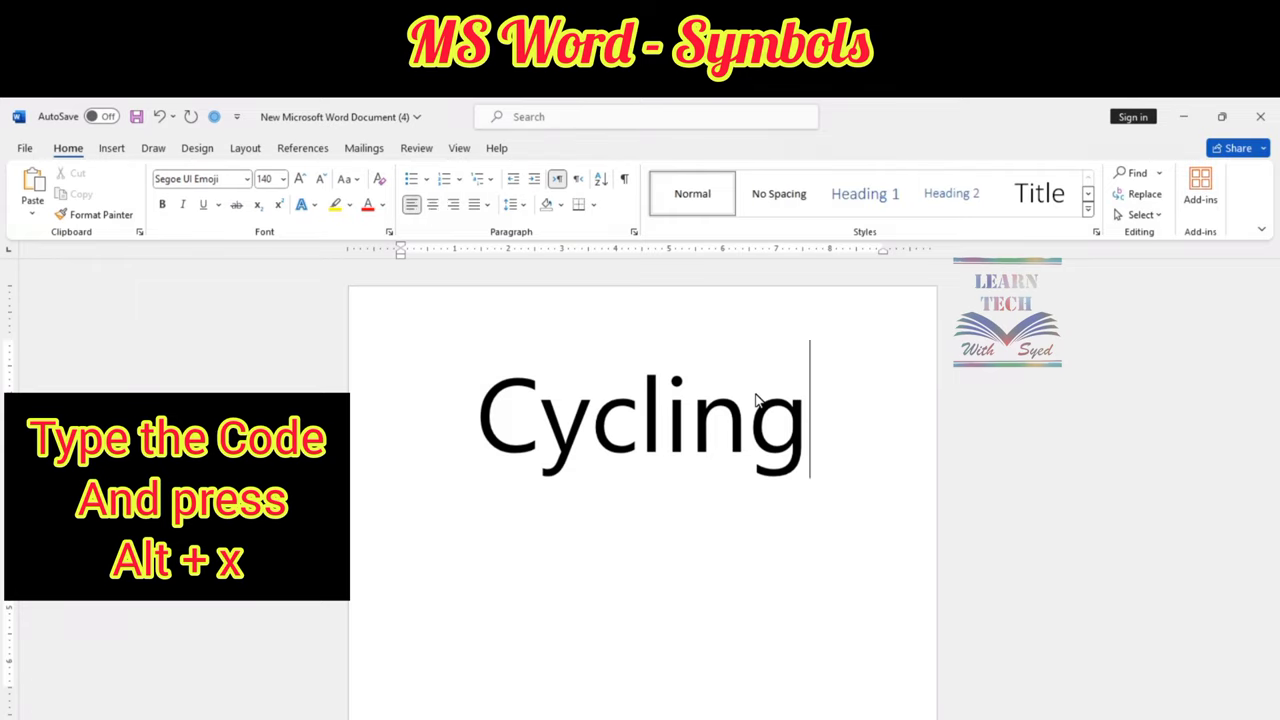
key("BackSpace")
key("BackSpace")
key("BackSpace")
key("BackSpace")
key("BackSpace")
key("BackSpace")
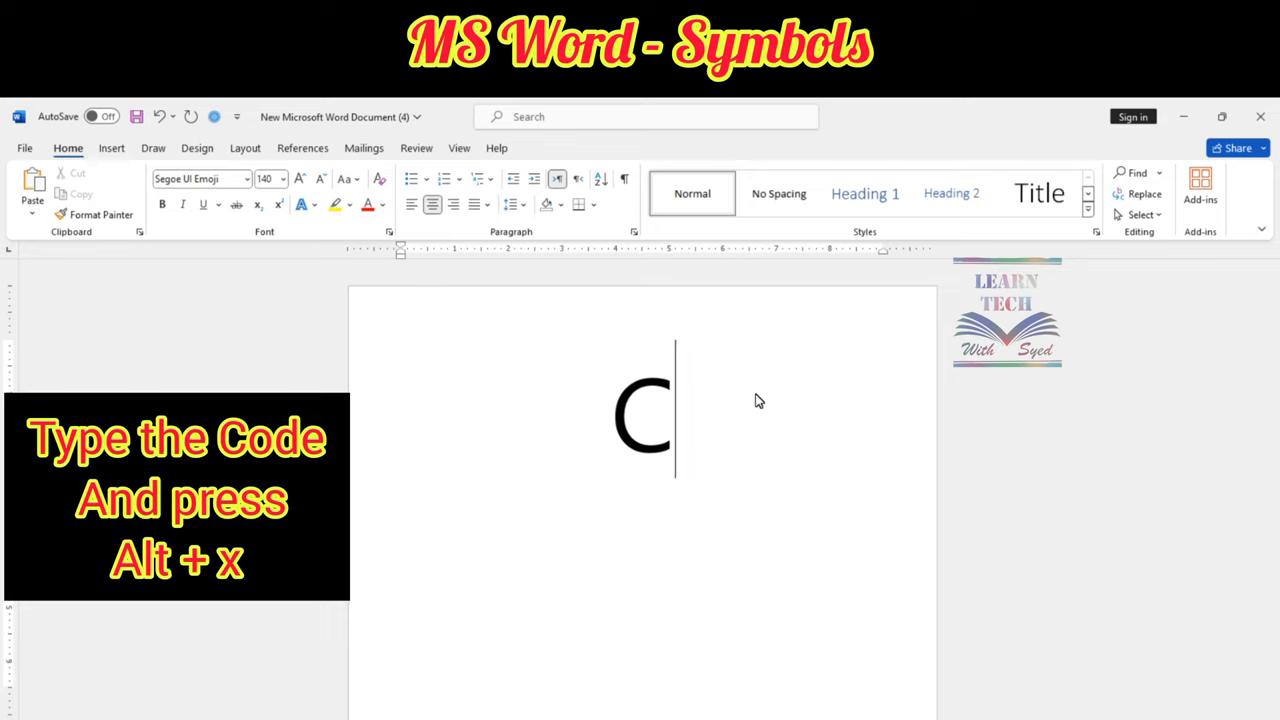
key("BackSpace")
type("d")
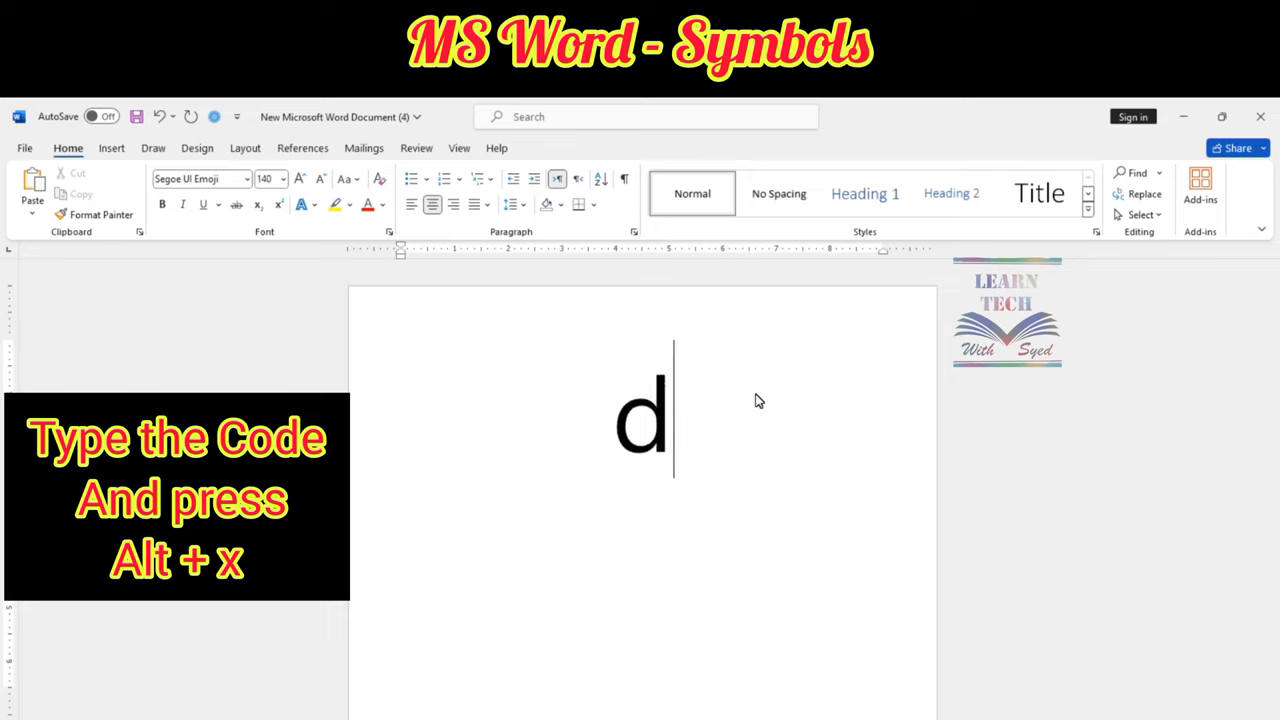
type("inosau")
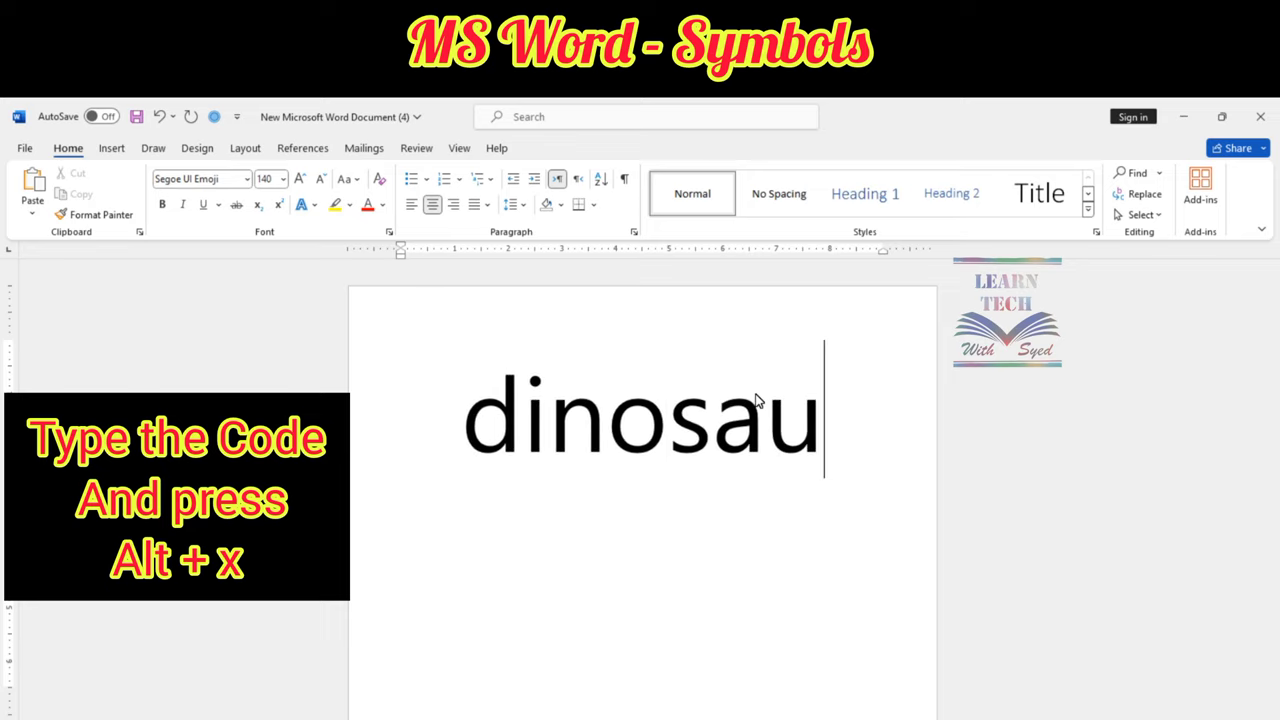
type("r")
key("Return")
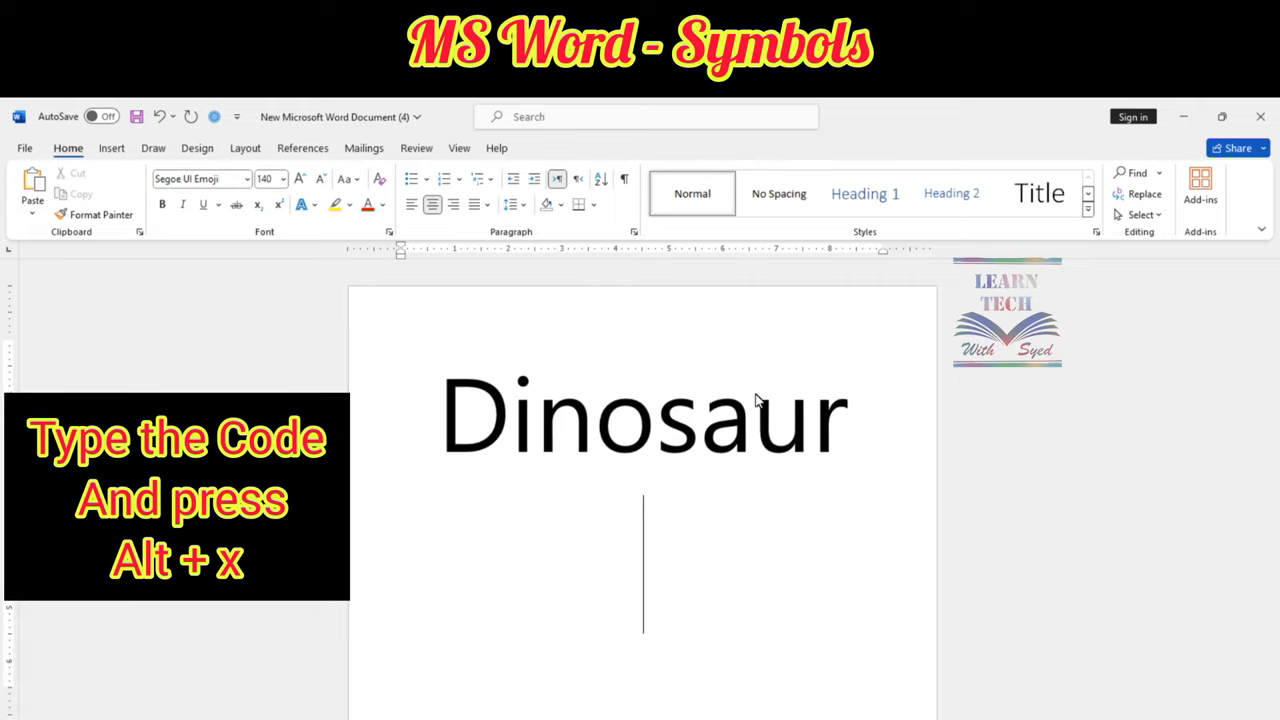
type("1f")
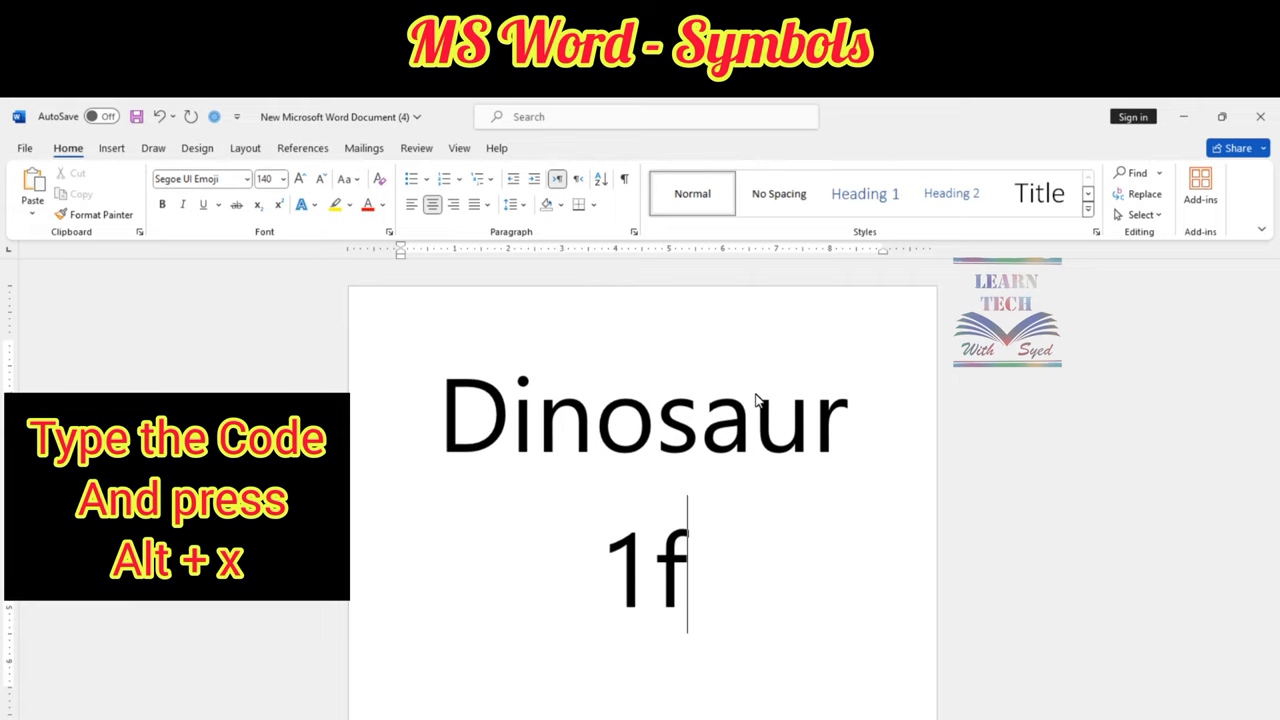
type("996")
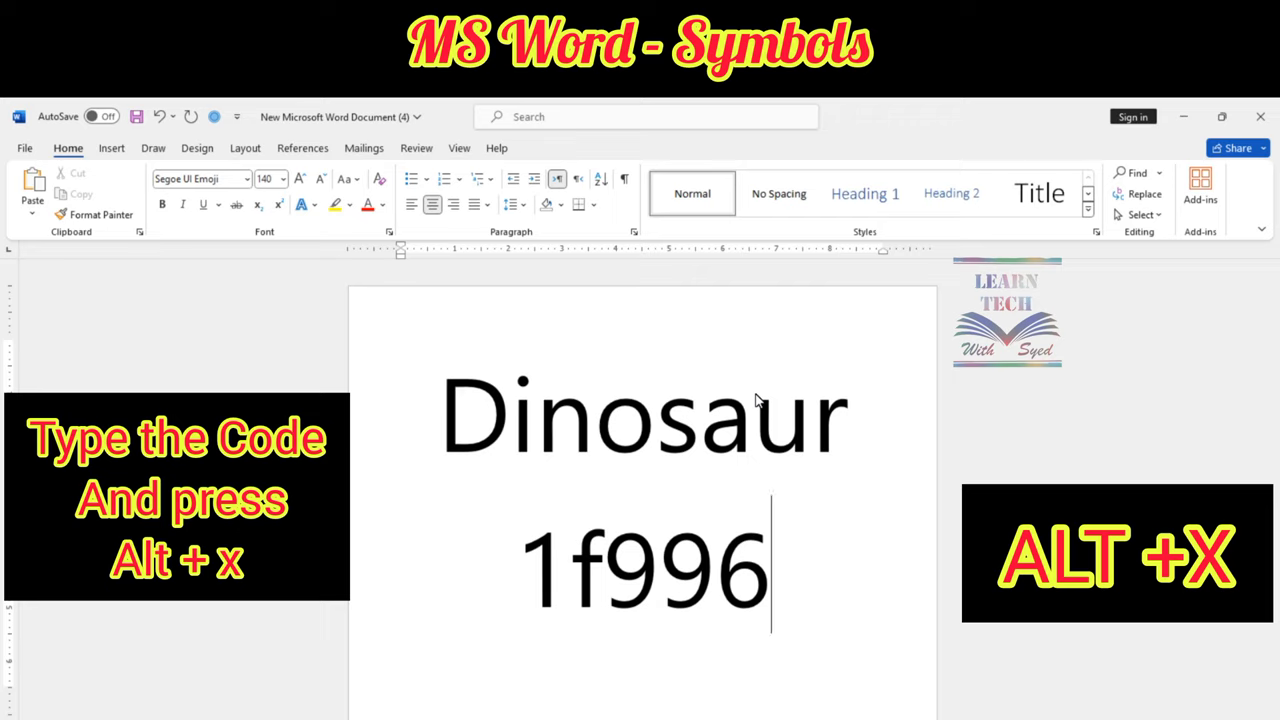
key("alt+x")
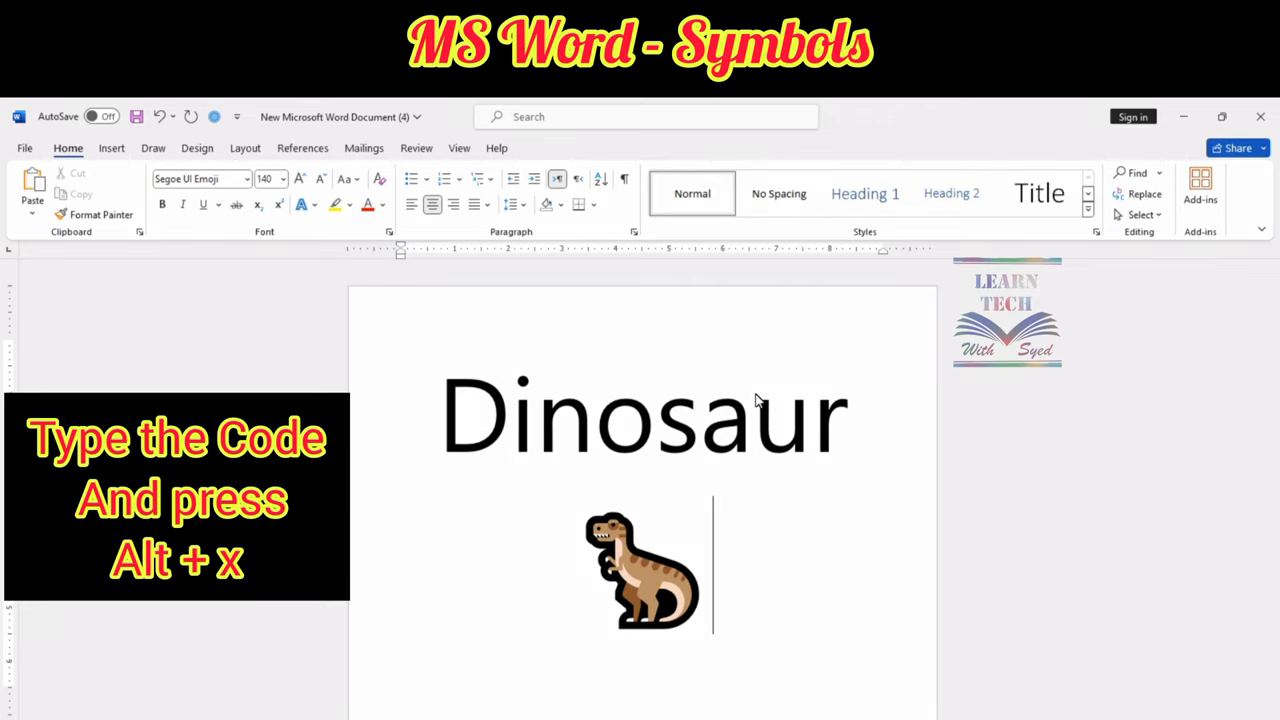
key("BackSpace")
Replace Dinosaur with Player, convert code 26f9 beneath it to a basketball-player emoji, then erase it.
key("BackSpace")
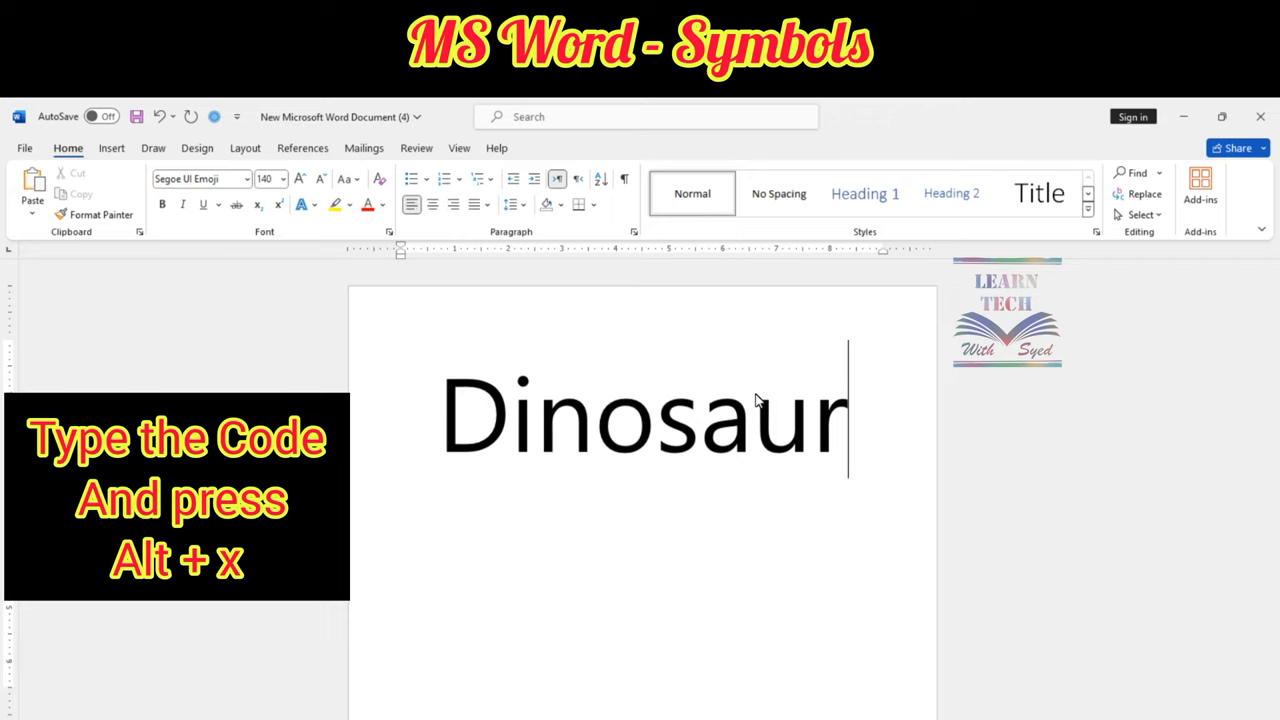
key("BackSpace")
key("BackSpace")
key("BackSpace")
key("BackSpace")
key("BackSpace")
key("BackSpace")
key("BackSpace")
key("BackSpace")
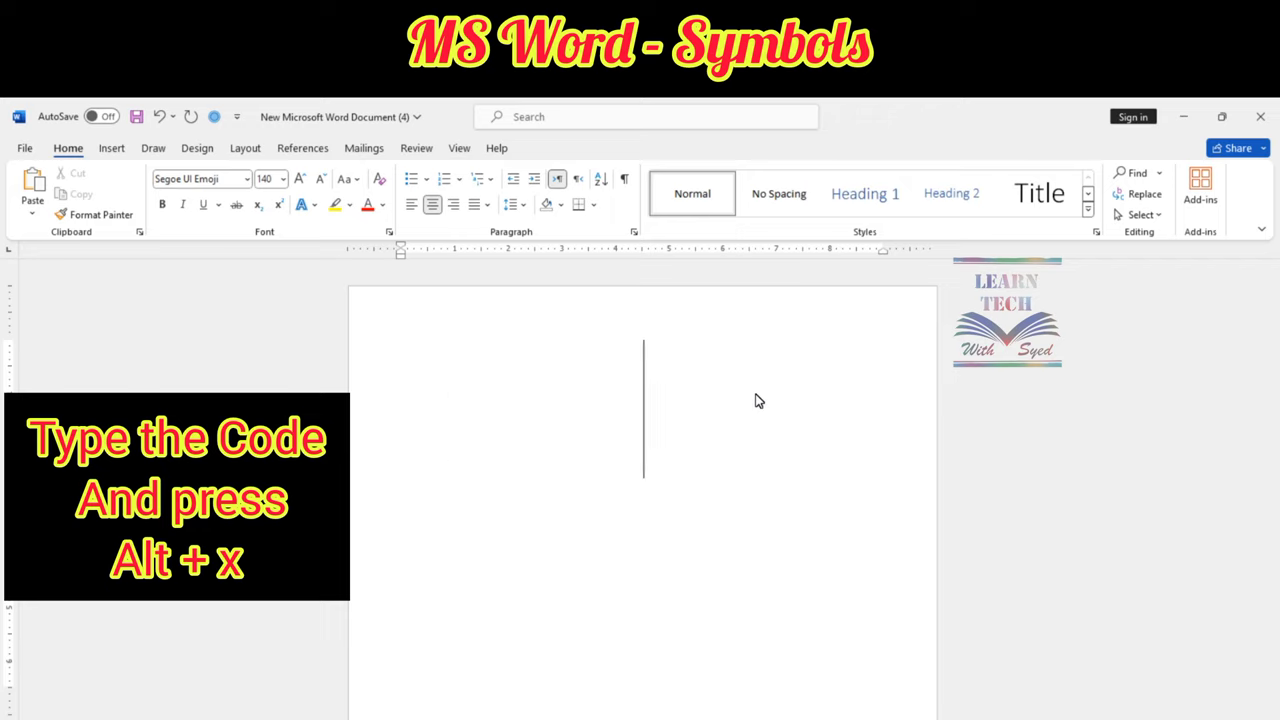
type("p")
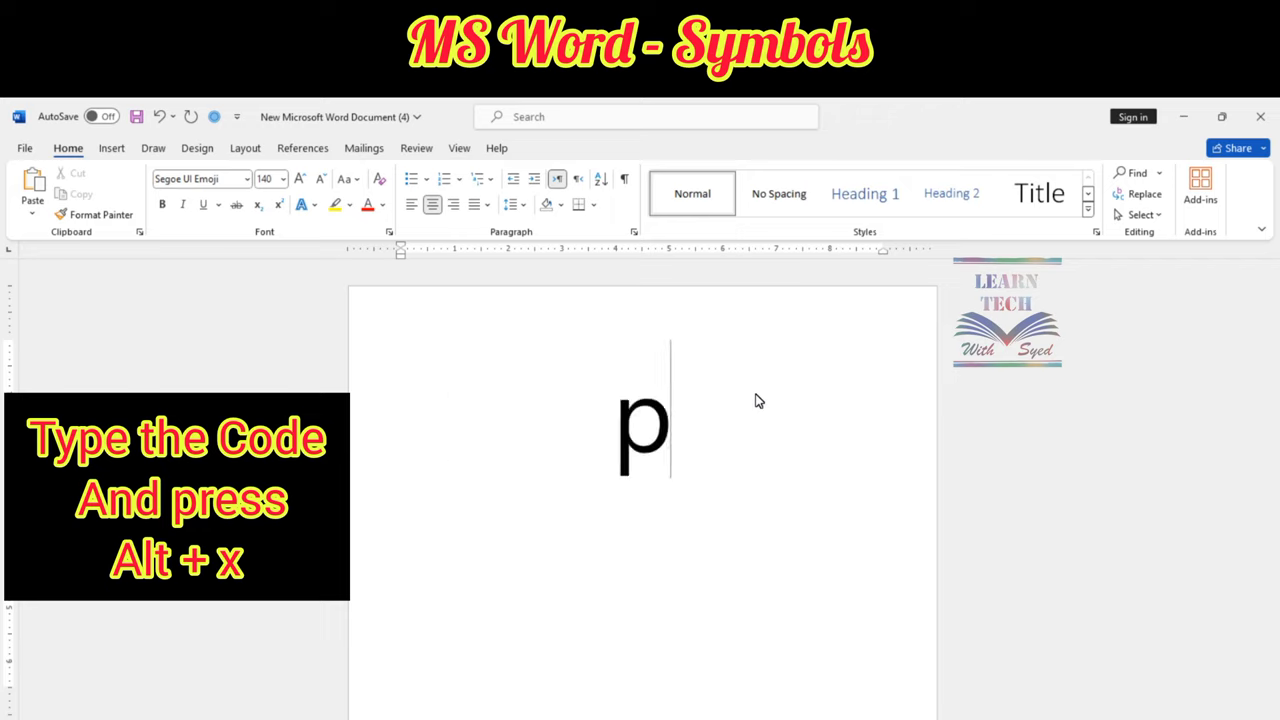
type("layer")
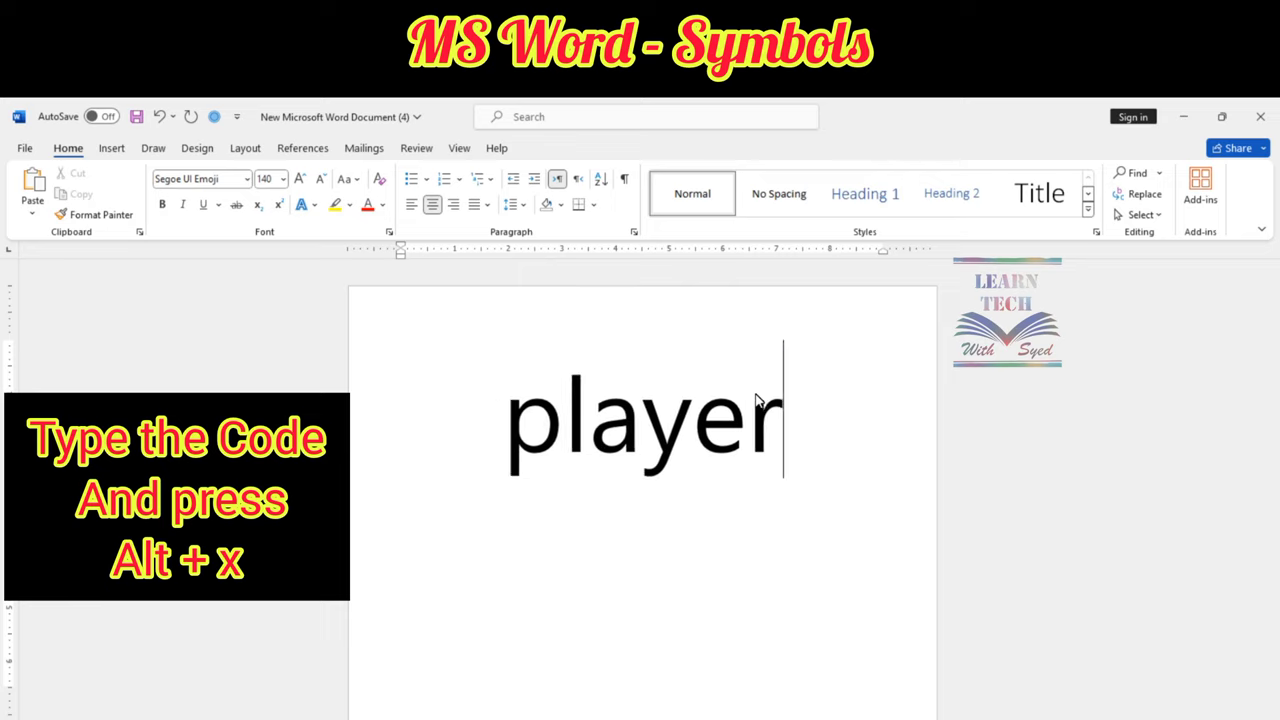
key("Return")
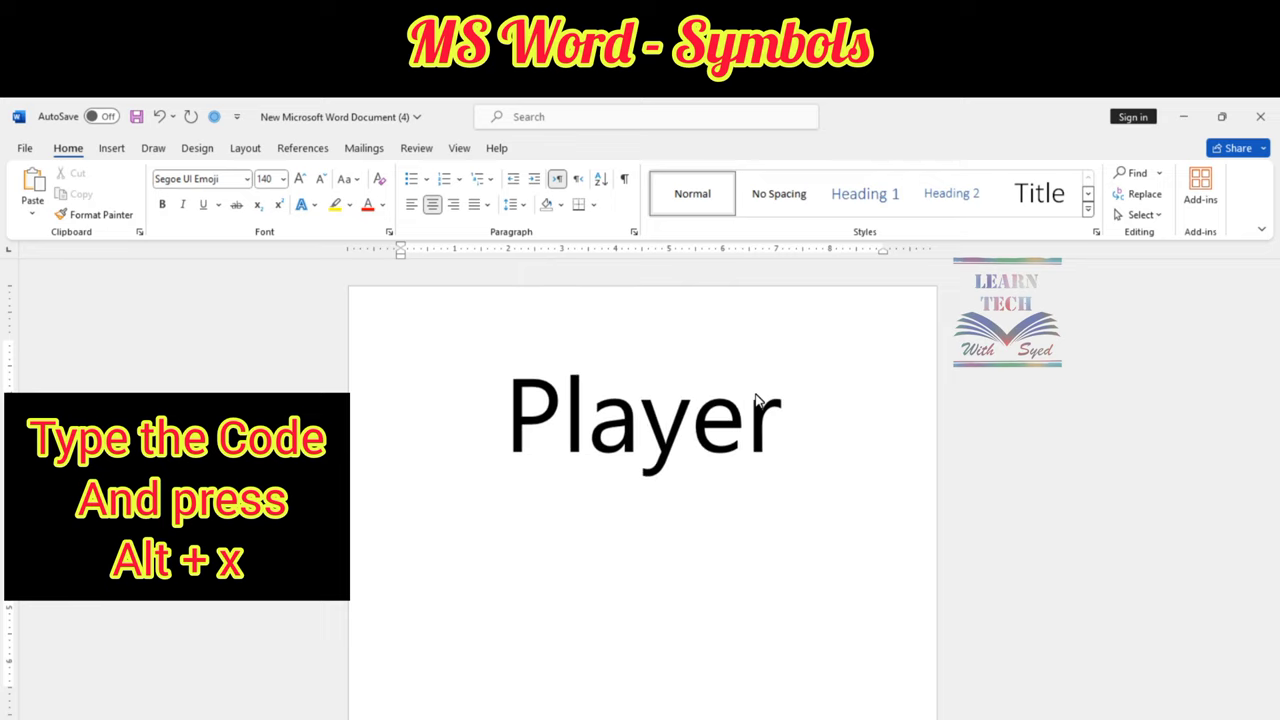
type("26f9")
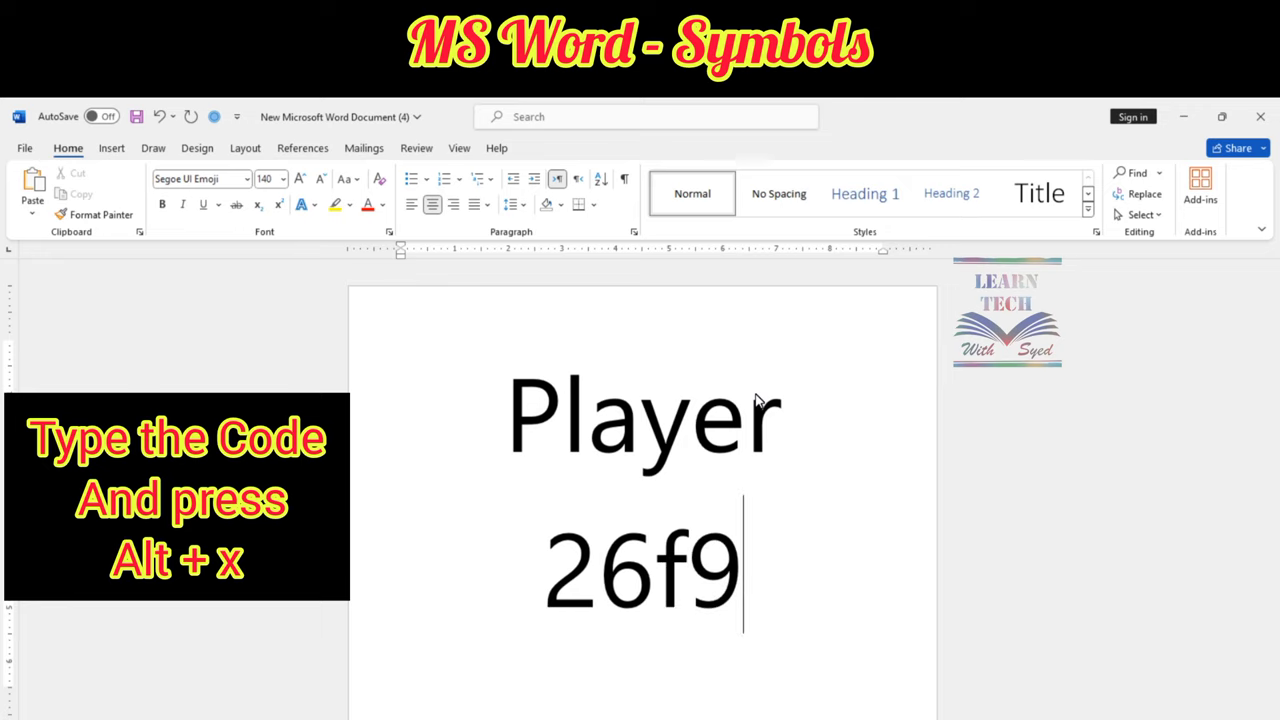
key("alt+x")
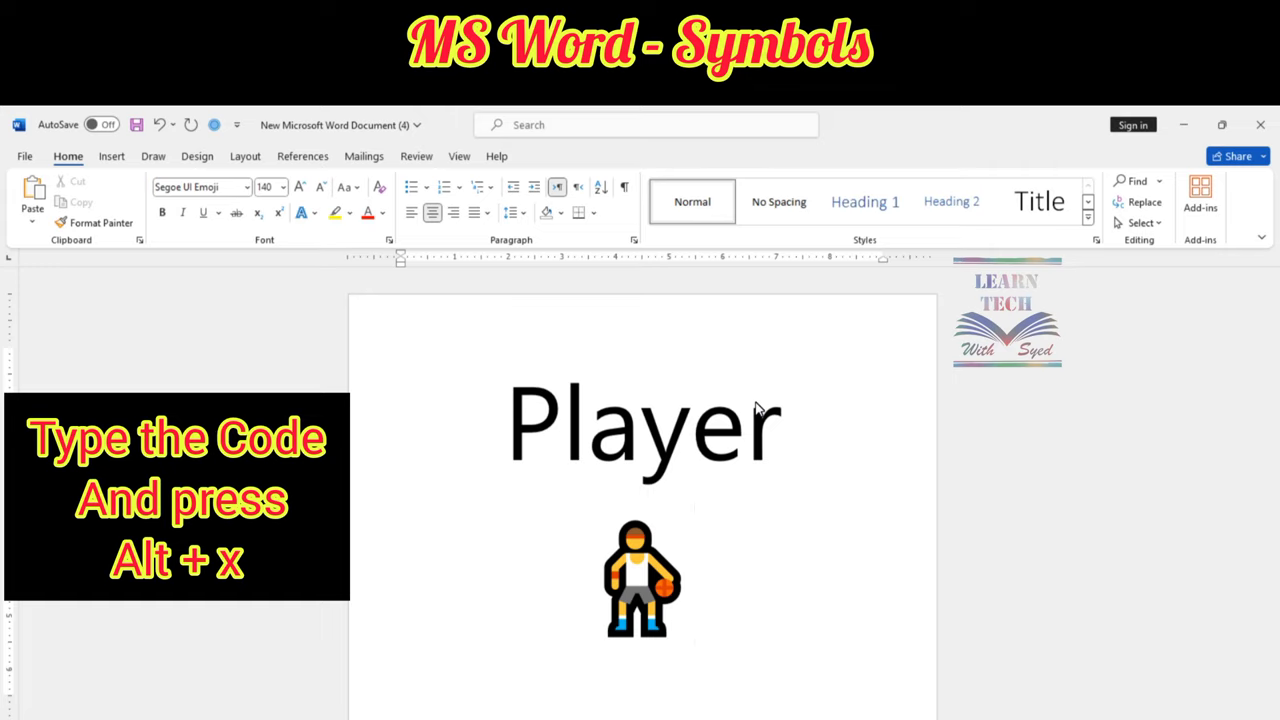
key("BackSpace")
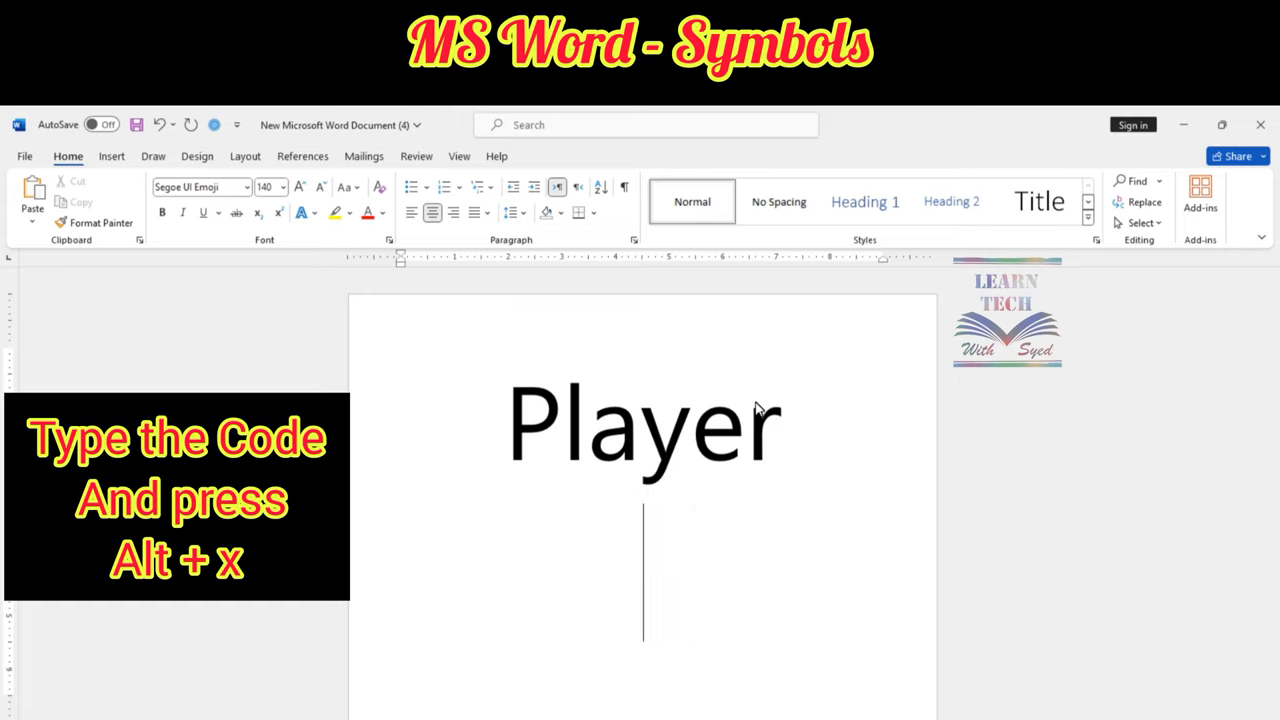
key("BackSpace")
Replace Player with Skating and convert code 26f7 beneath it into a skier emoji.
key("BackSpace")
key("BackSpace")
key("BackSpace")
key("BackSpace")
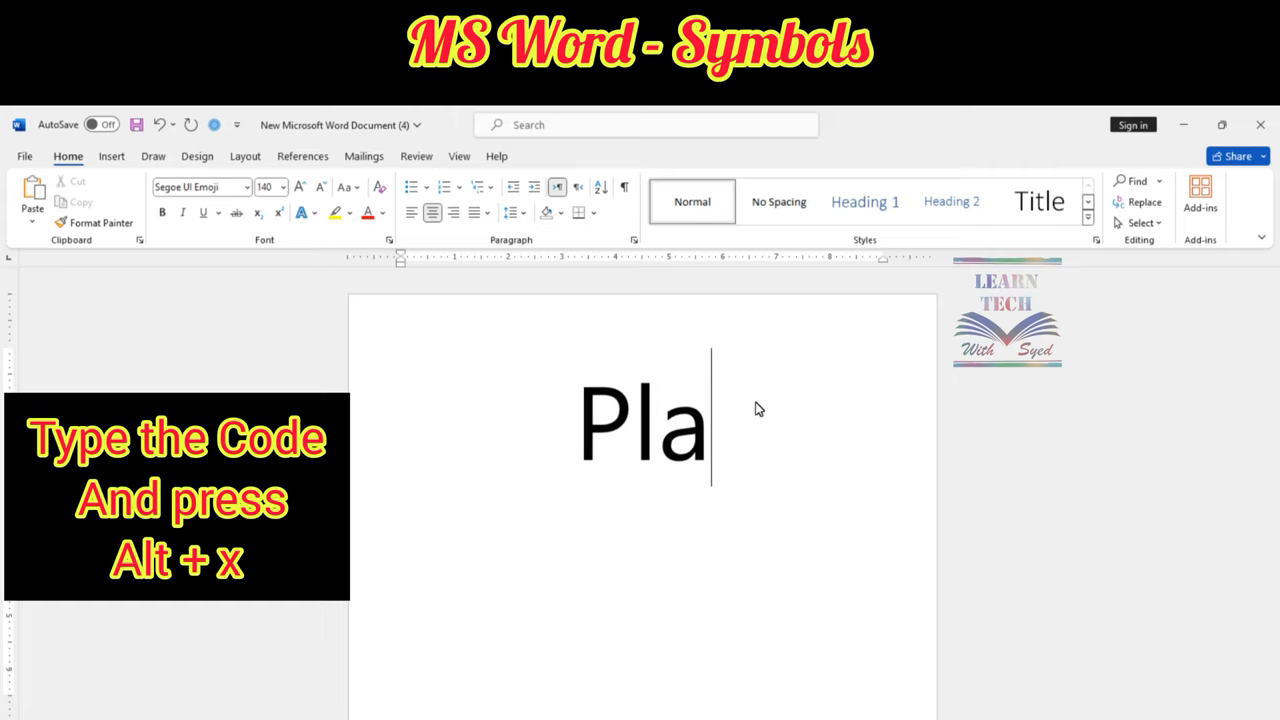
key("BackSpace")
key("BackSpace")
key("BackSpace")
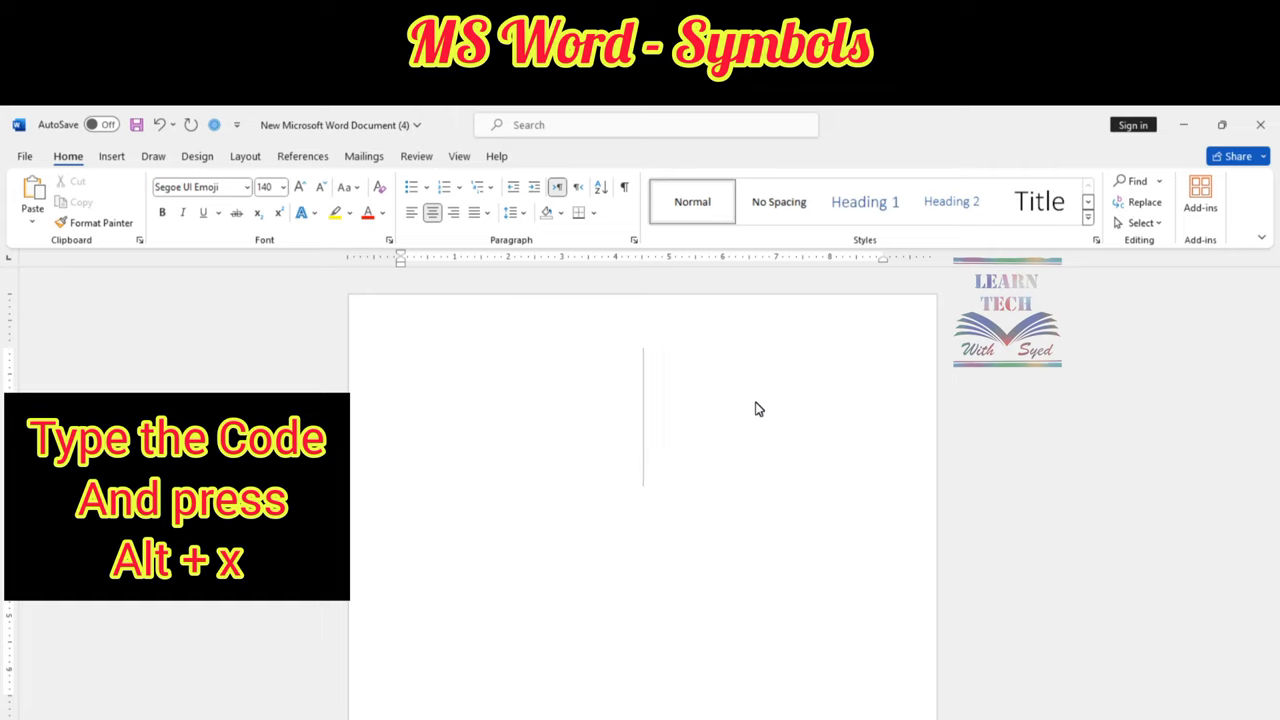
type("skati")
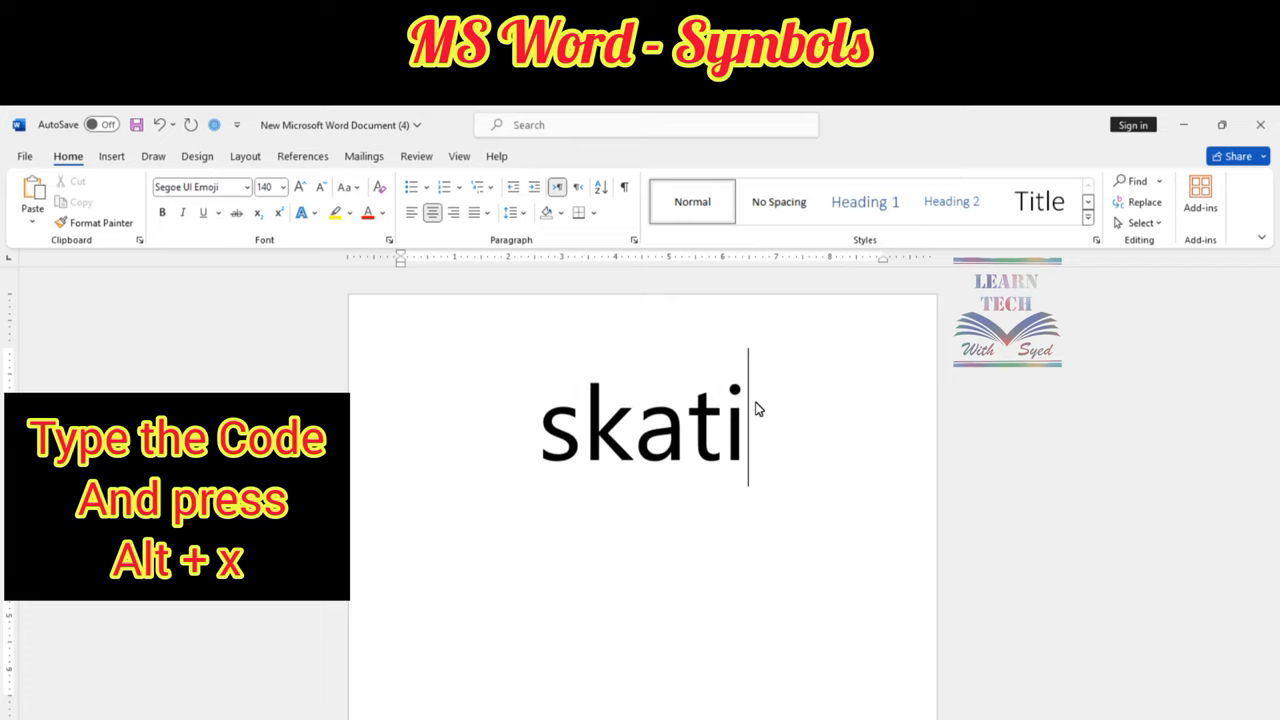
type("ng")
key("Return")
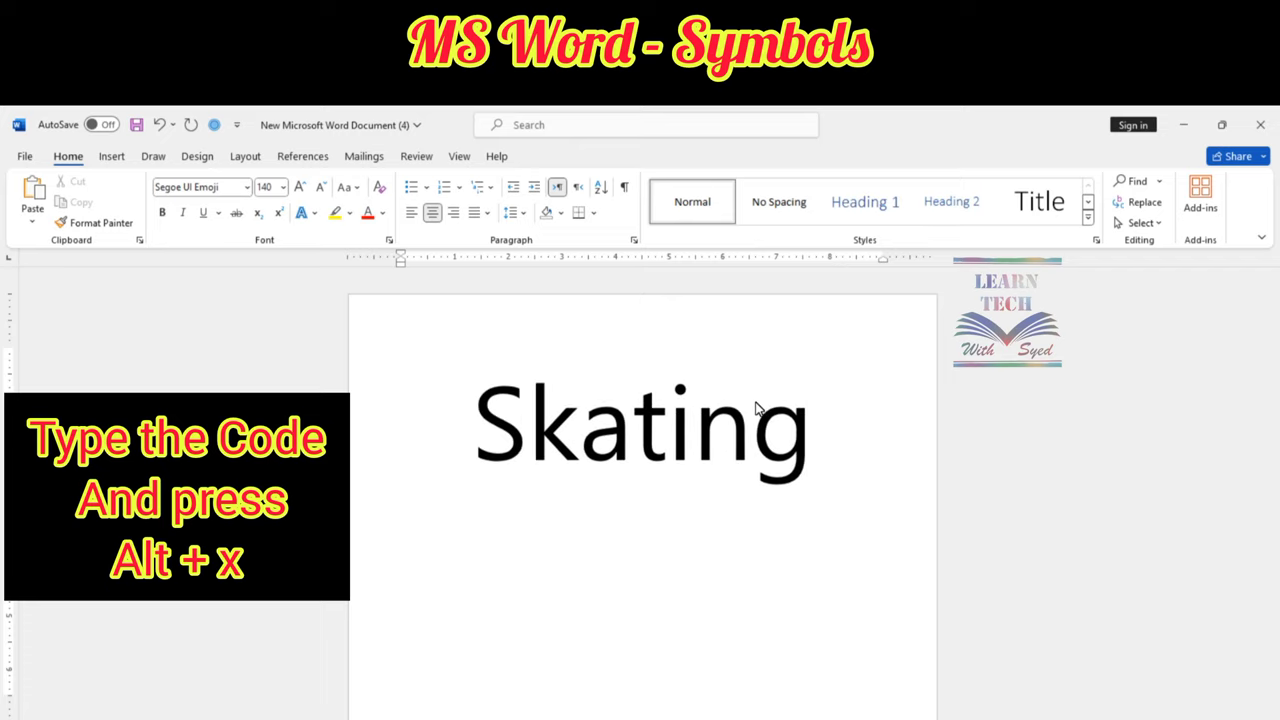
type("26f")
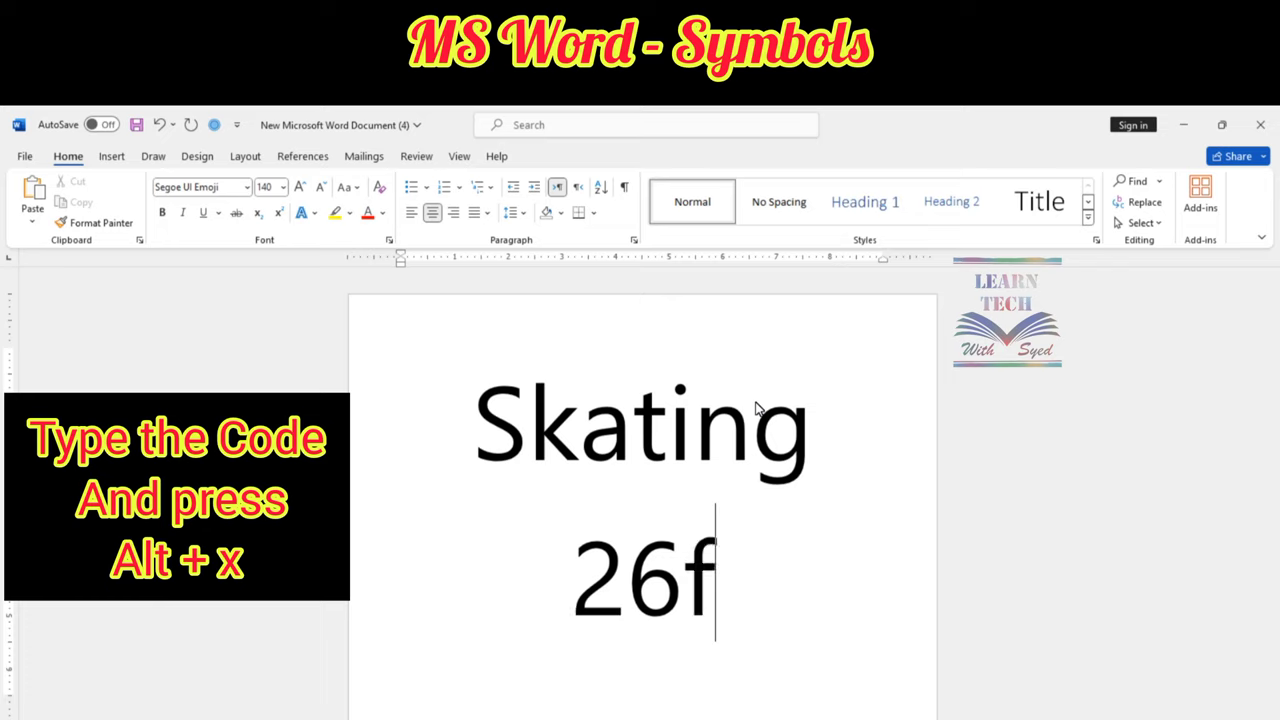
type("7")
key("alt+x")
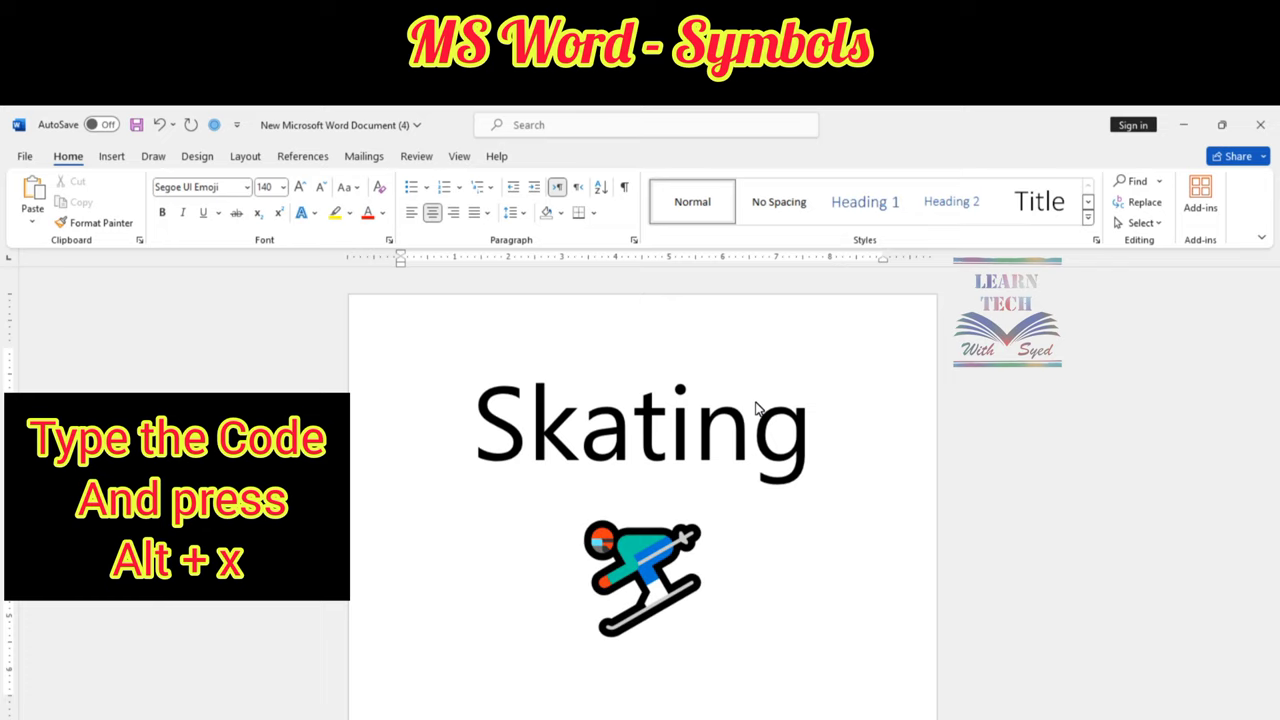
Delete the skier emoji, the empty line and the end of Skating.
key("BackSpace")
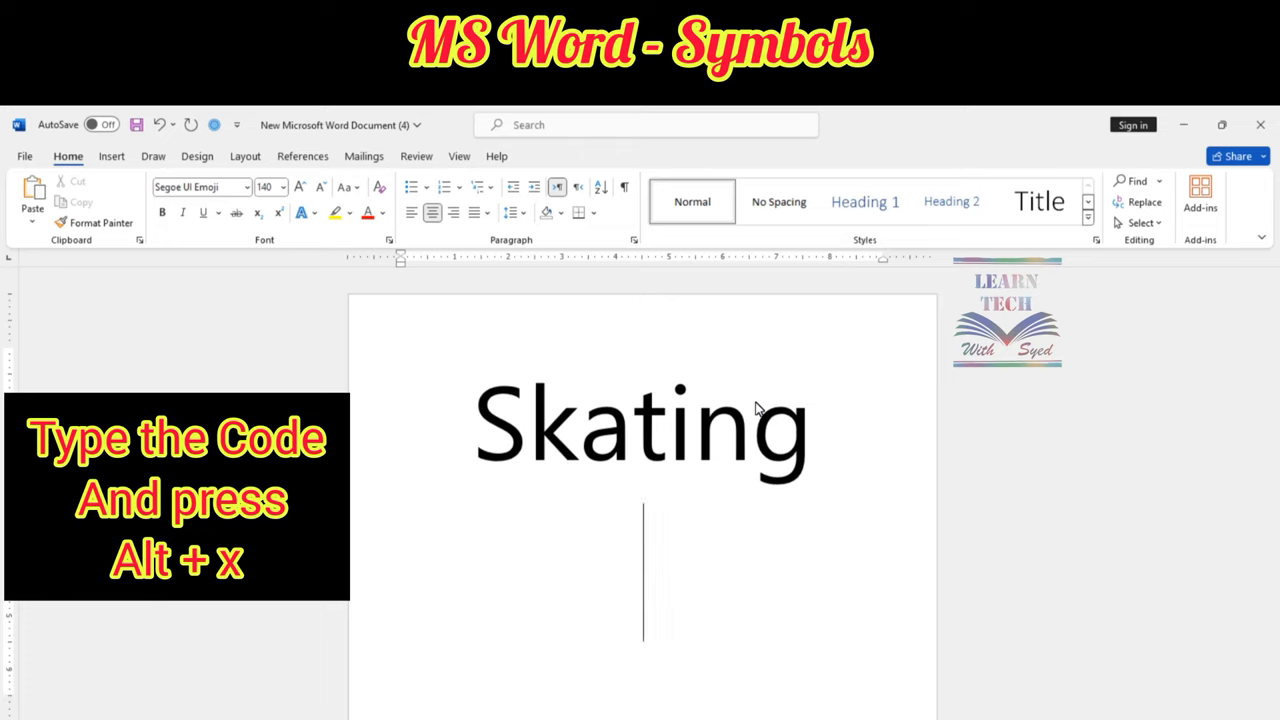
key("BackSpace")
key("BackSpace")
key("BackSpace")
key("BackSpace")
key("BackSpace")
key("BackSpace")
key("BackSpace")
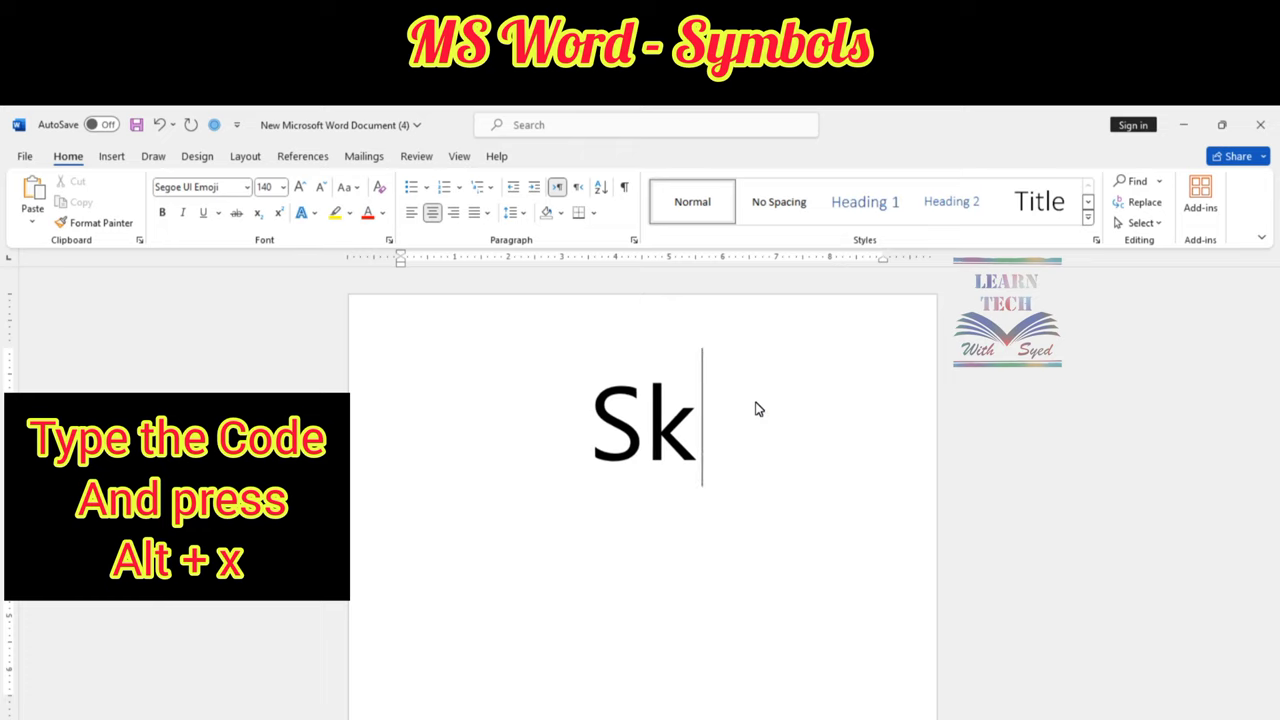
key("BackSpace")
key("BackSpace")
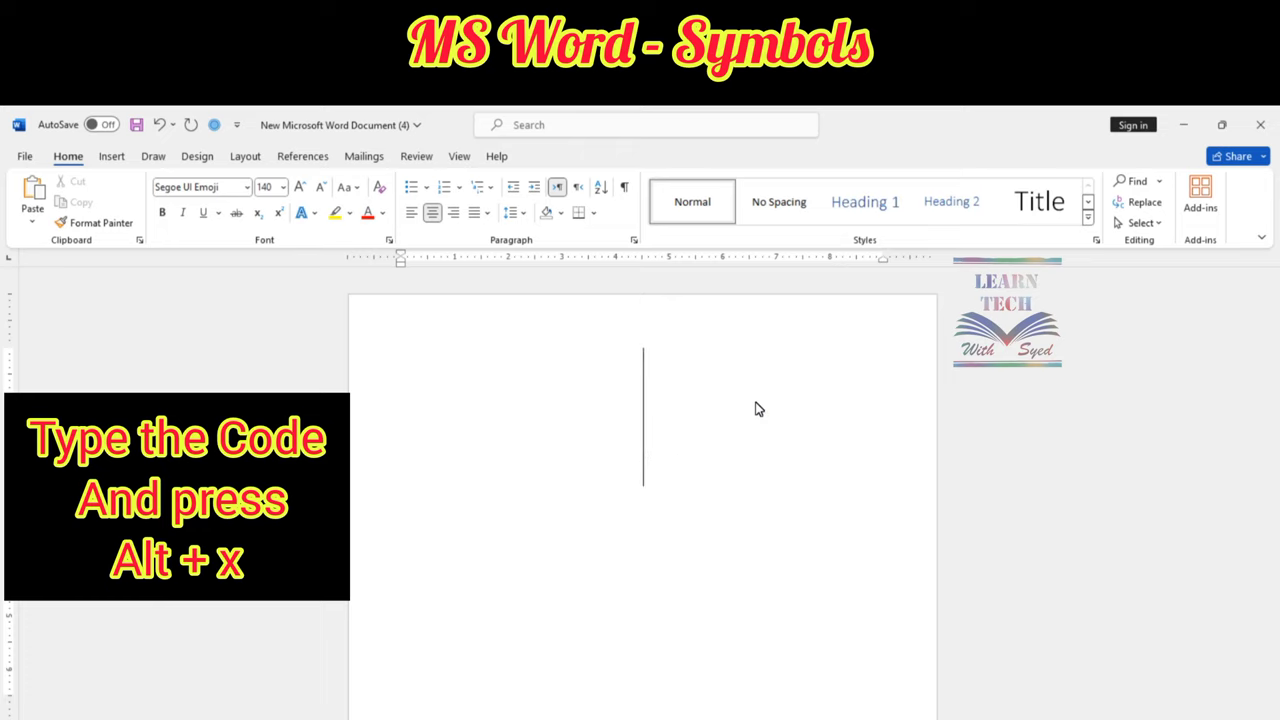
Write Butterfly and convert code 1f98b on the line below into a butterfly emoji.
type("but")
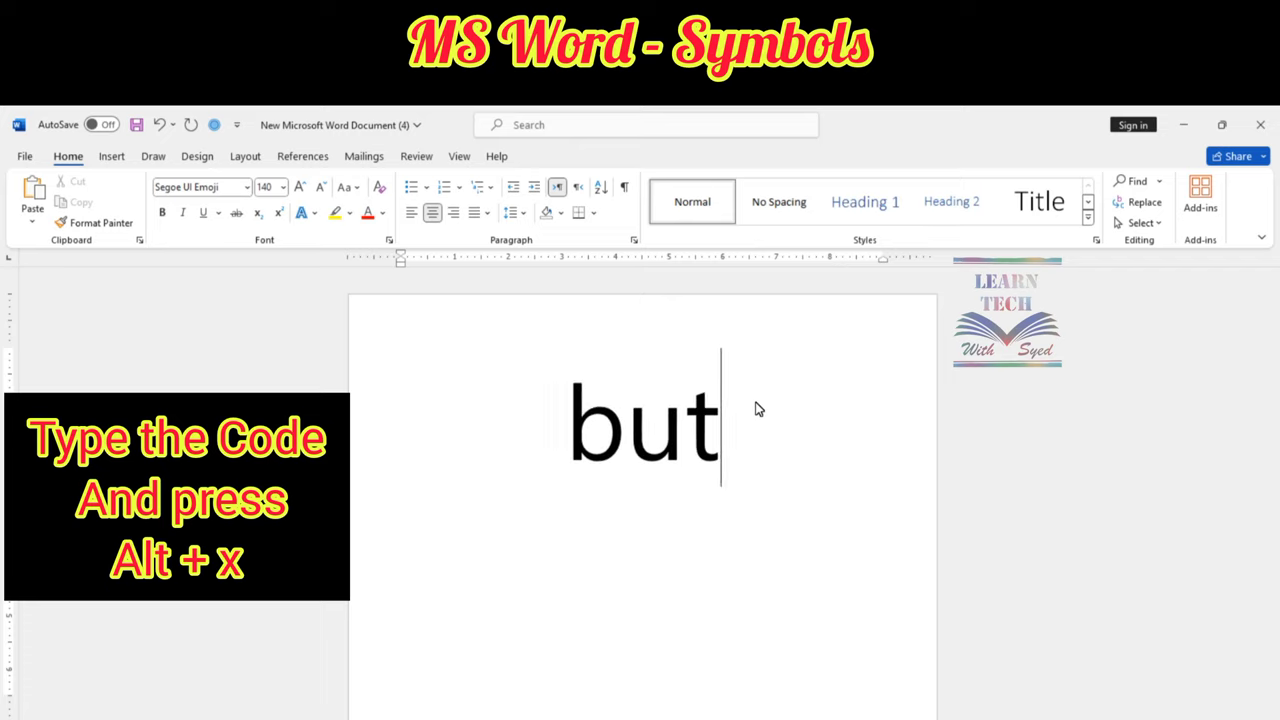
type("terfly")
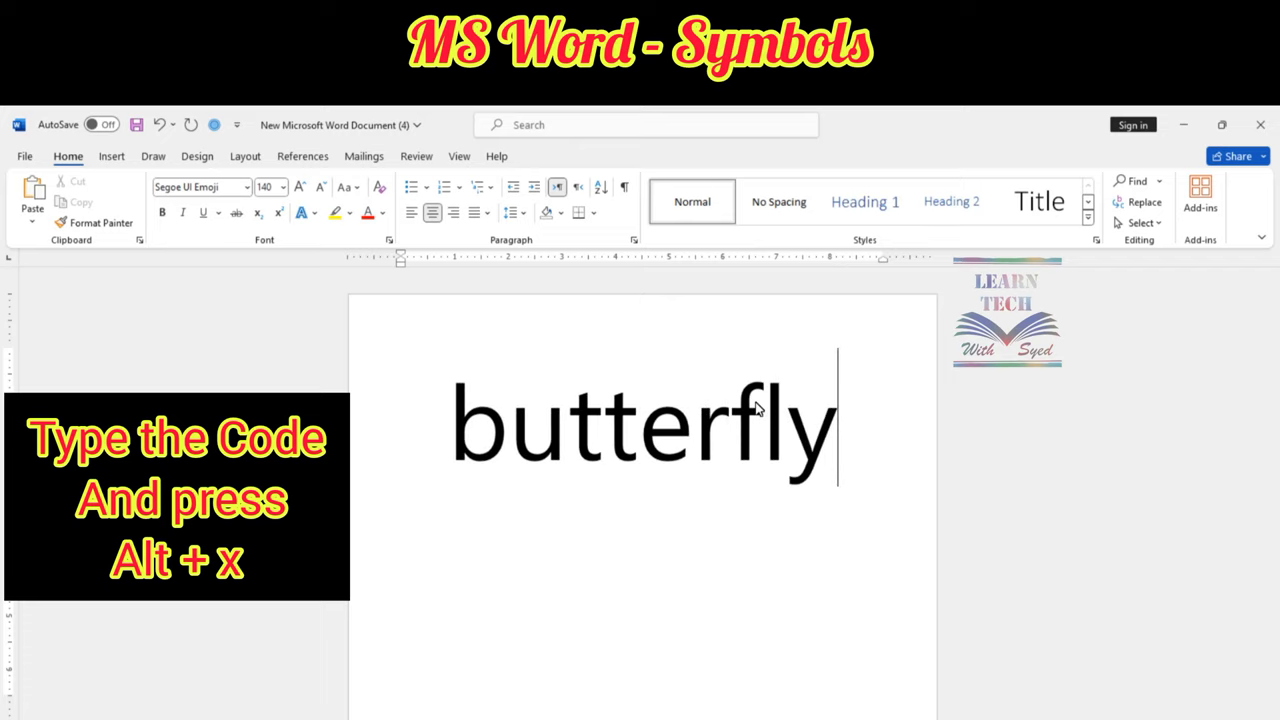
key("Return")
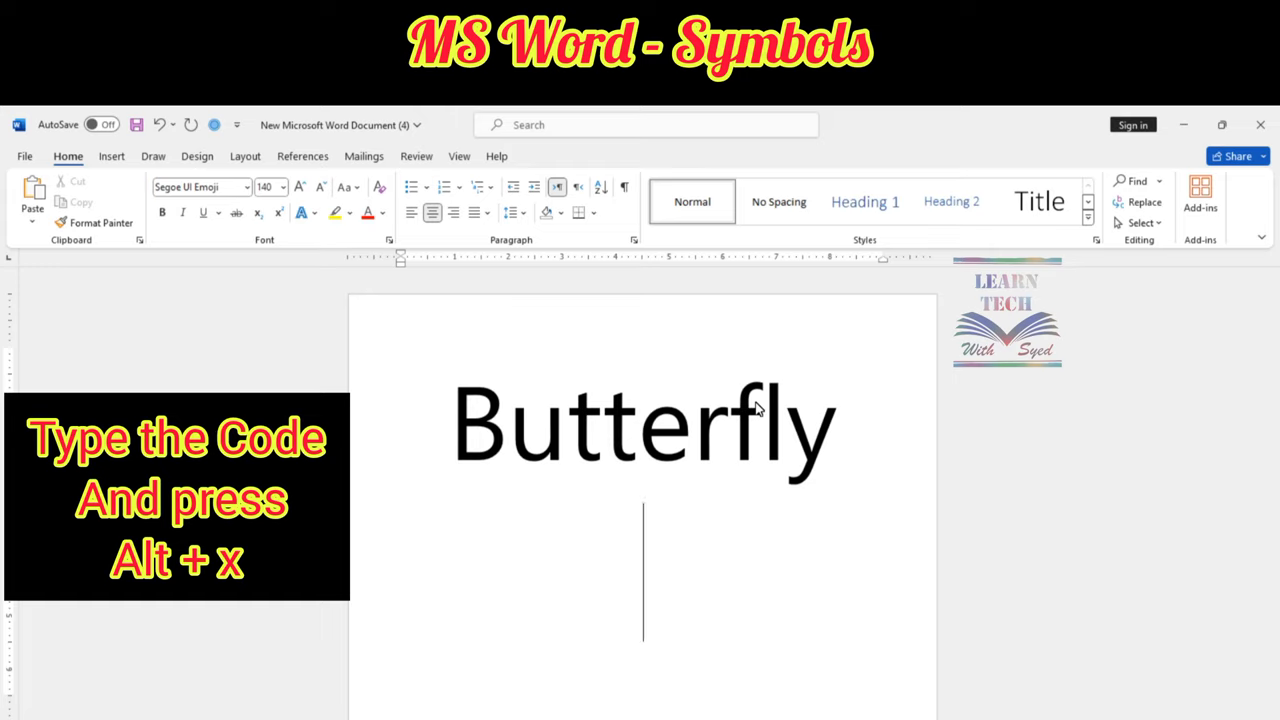
type("1f")
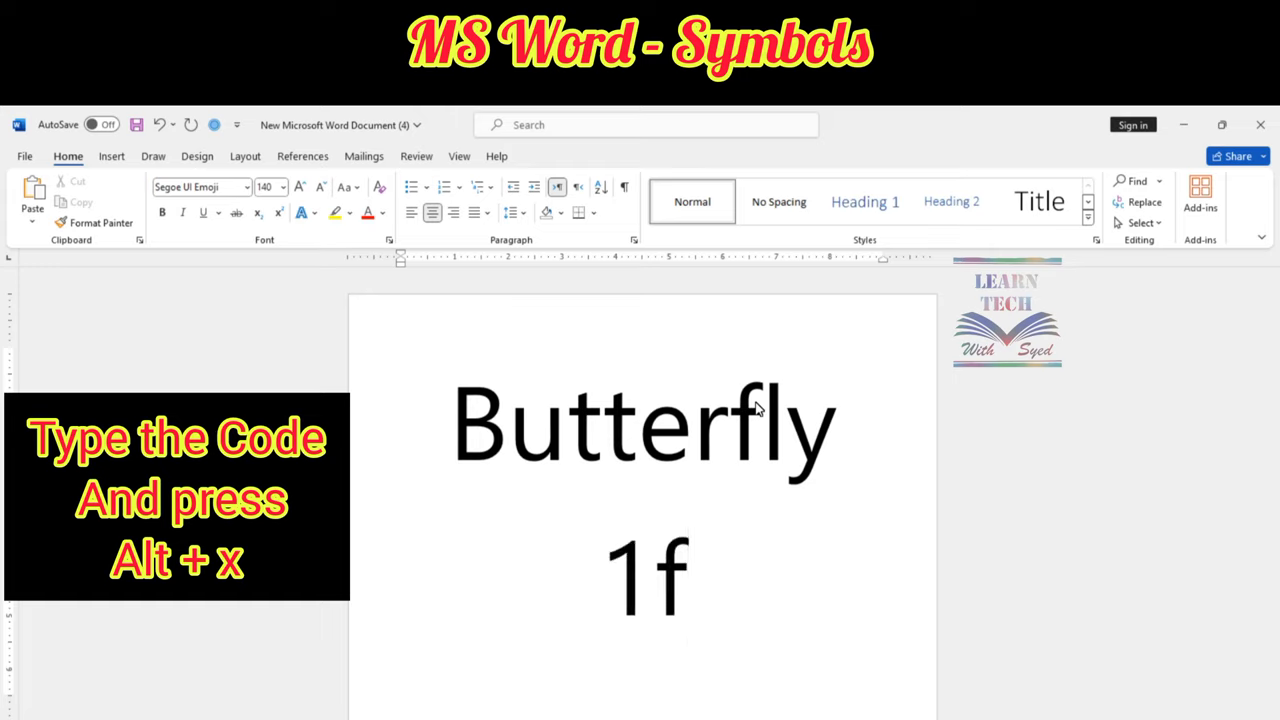
type("98b")
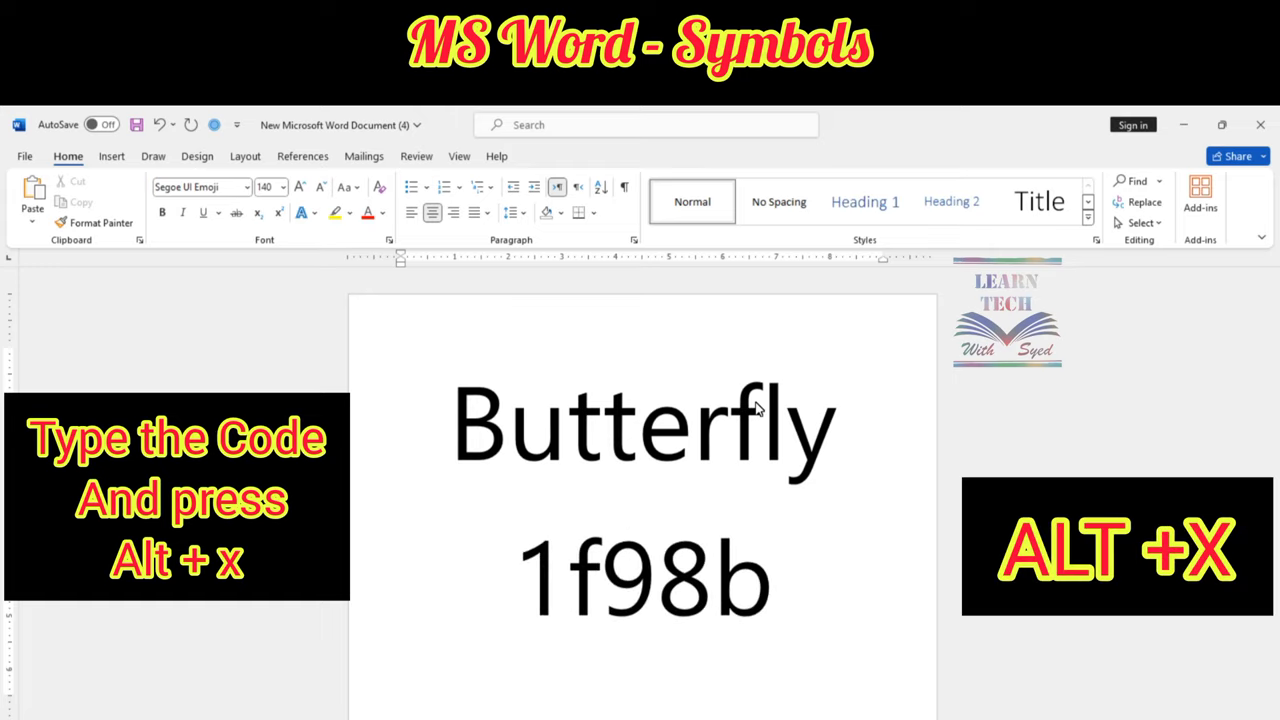
key("alt+x")
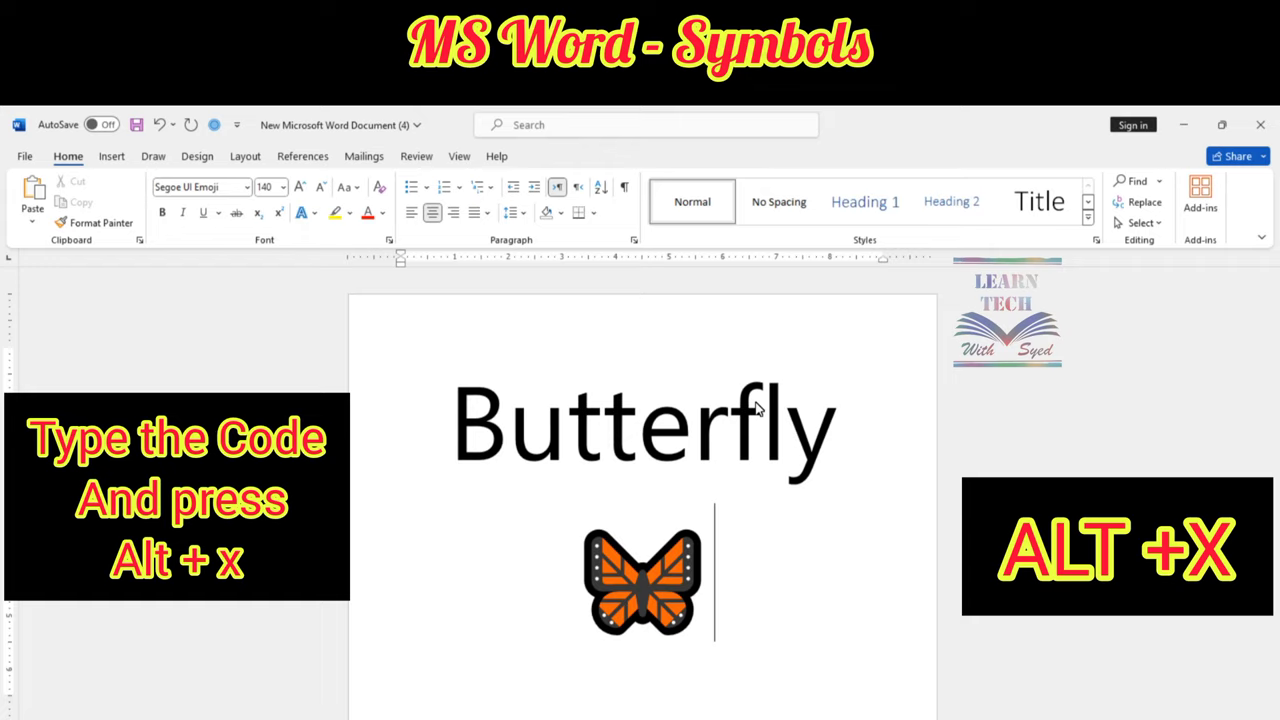
Delete the butterfly emoji and erase Butterfly back to 'Butt'.
key("BackSpace")
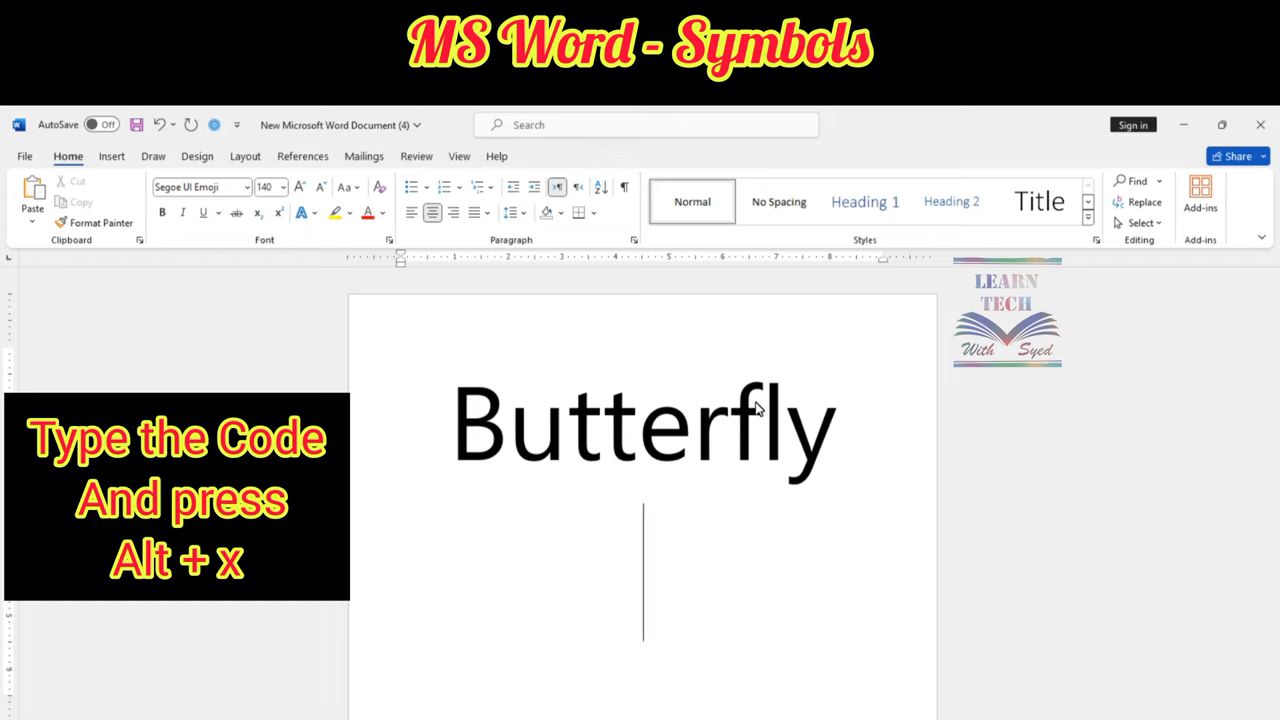
key("BackSpace")
key("BackSpace")
key("BackSpace")
key("BackSpace")
key("BackSpace")
key("BackSpace")
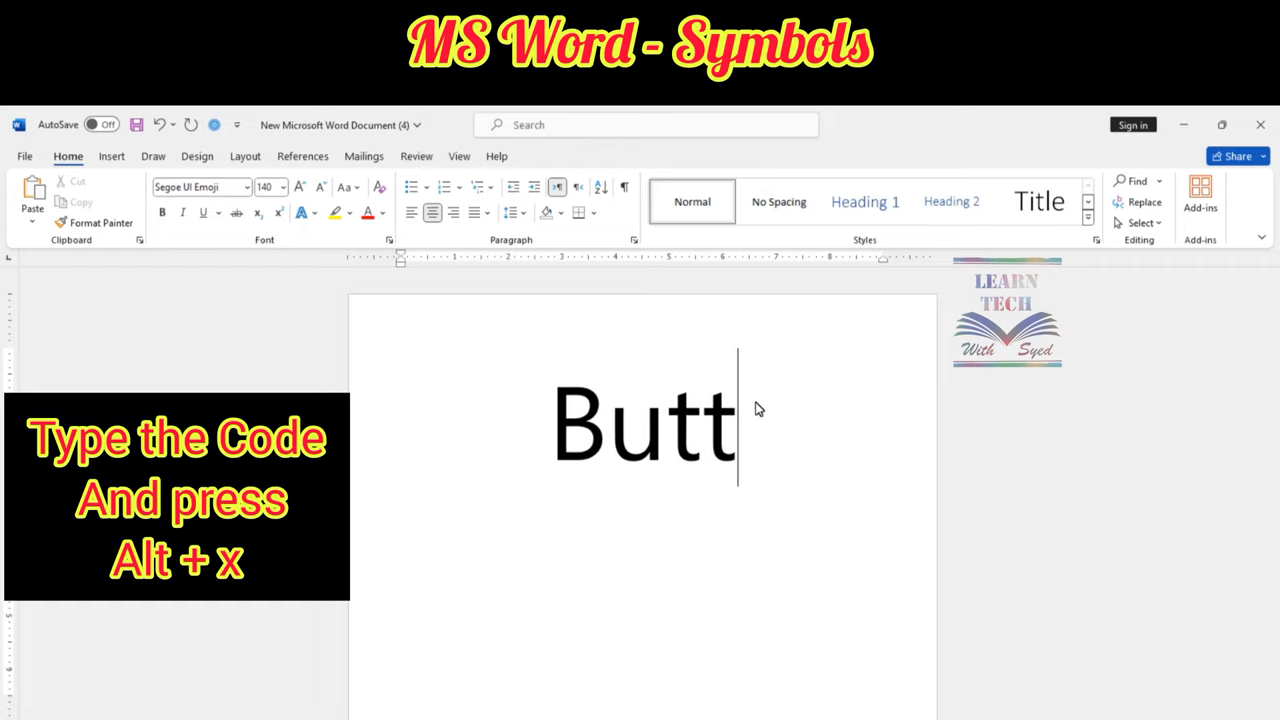
key("BackSpace")
key("BackSpace")
key("BackSpace")
key("BackSpace")
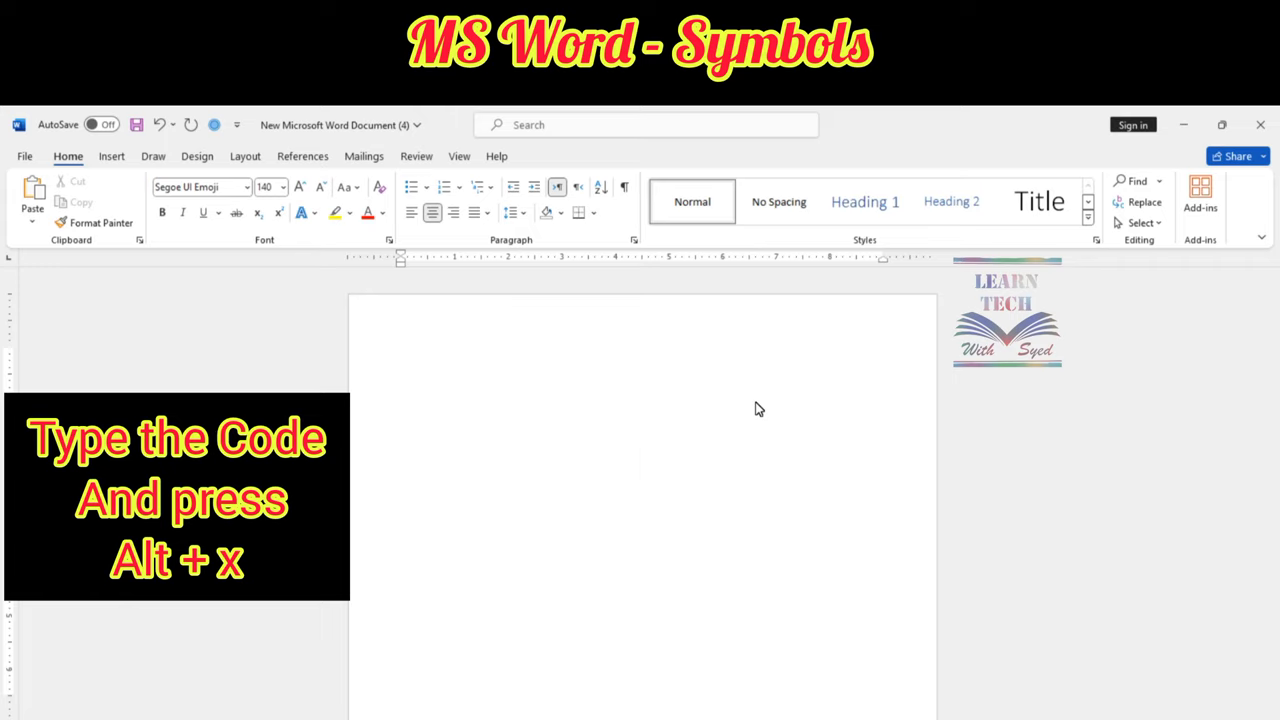
Write Pin, convert code 1f9f7 below it into a safety-pin emoji, then delete both.
type("pi")
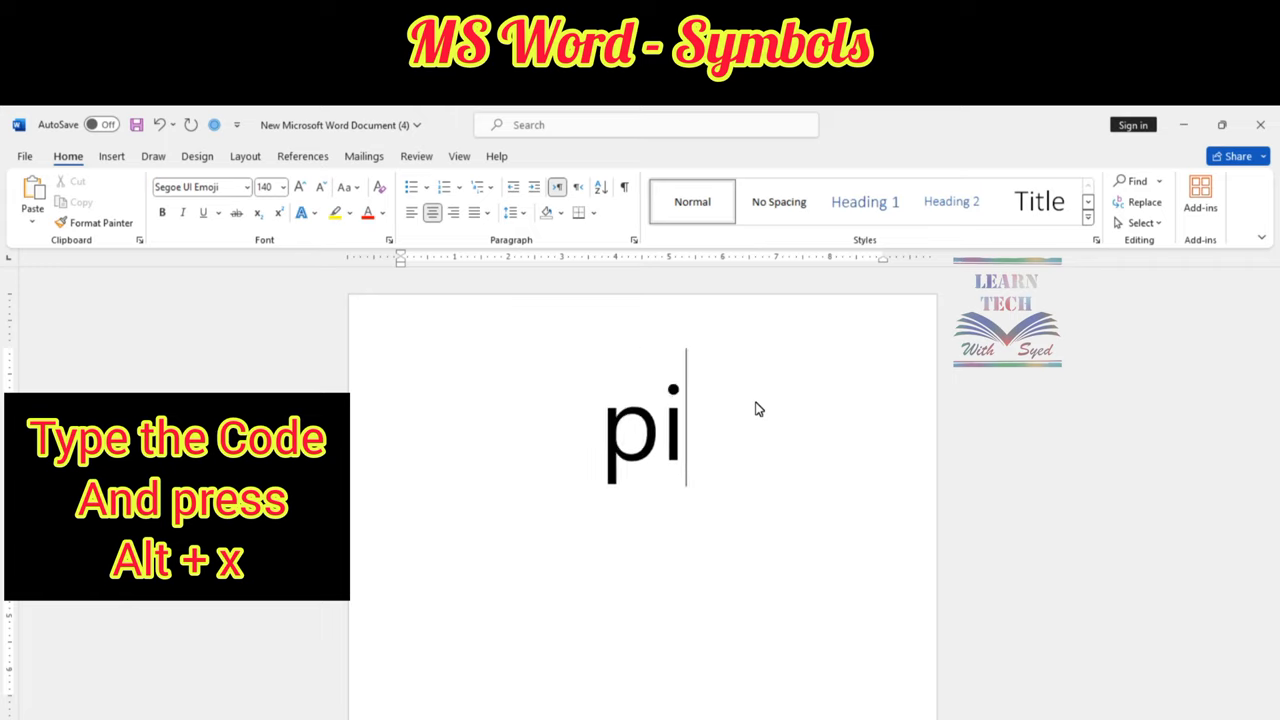
type("n")
key("Return")
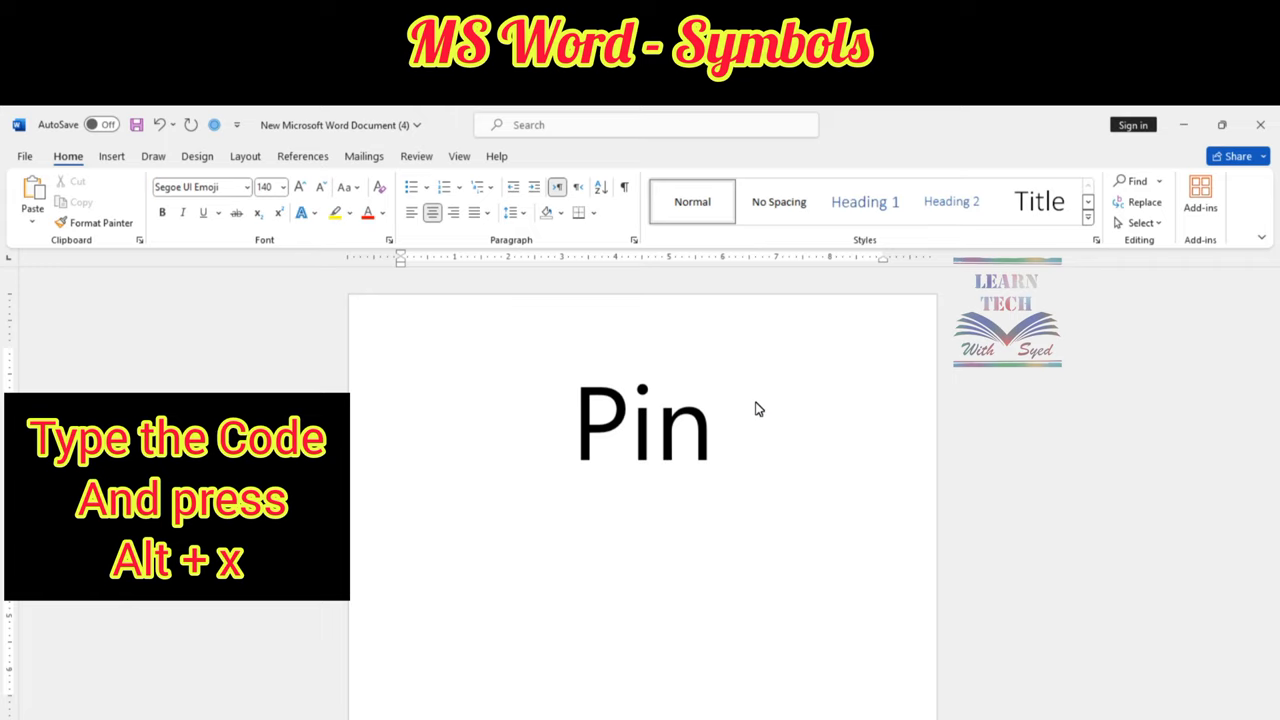
type("1f")
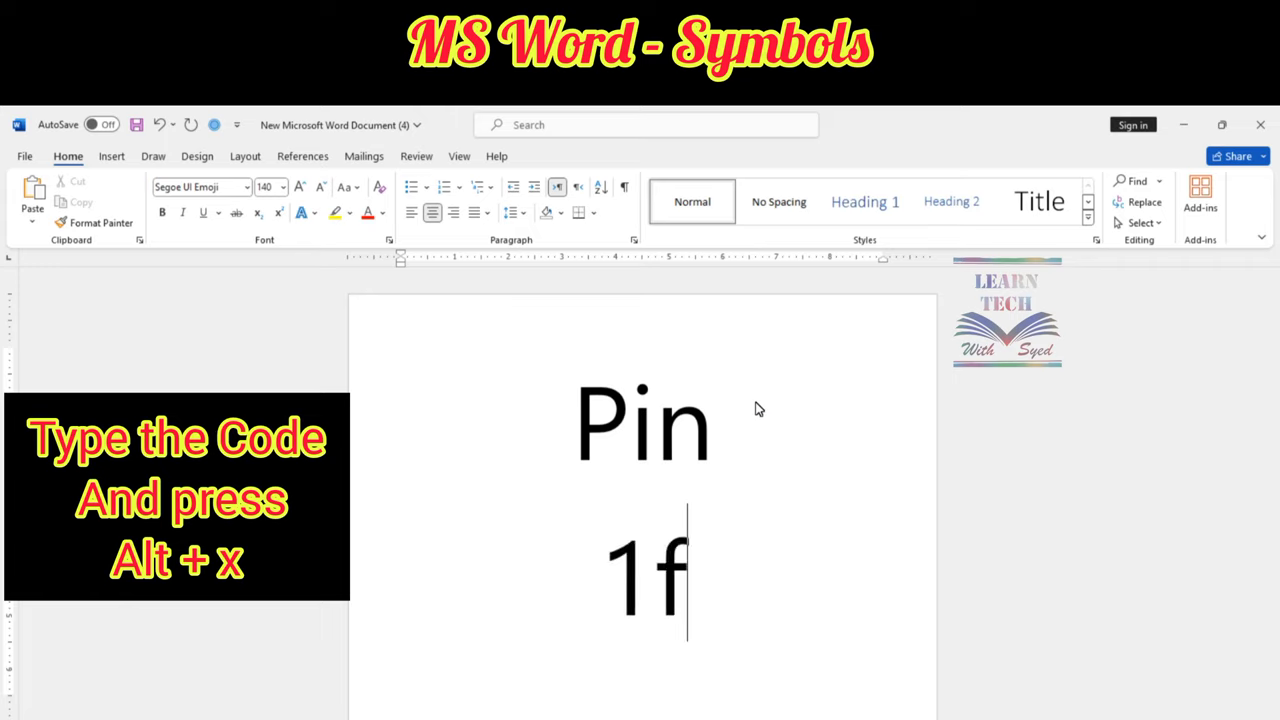
type("9f")
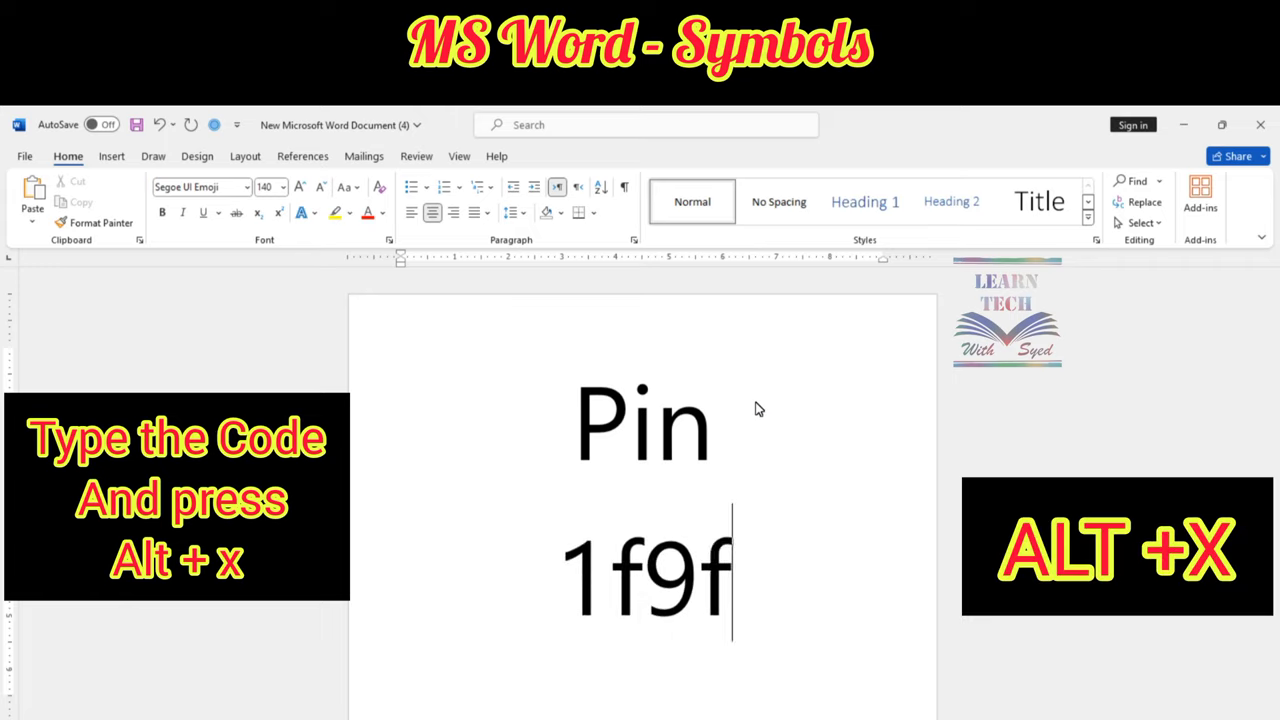
type("7")
key("alt+x")
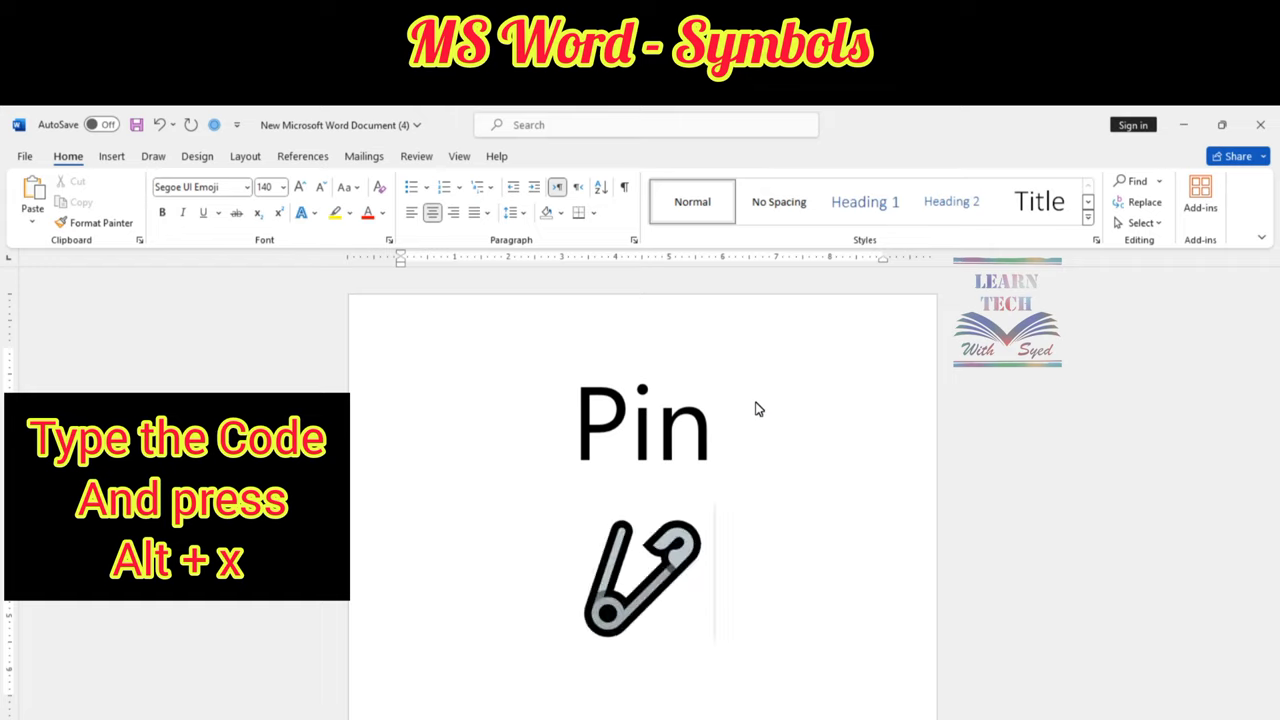
key("BackSpace")
key("BackSpace")
key("BackSpace")
key("BackSpace")
key("BackSpace")
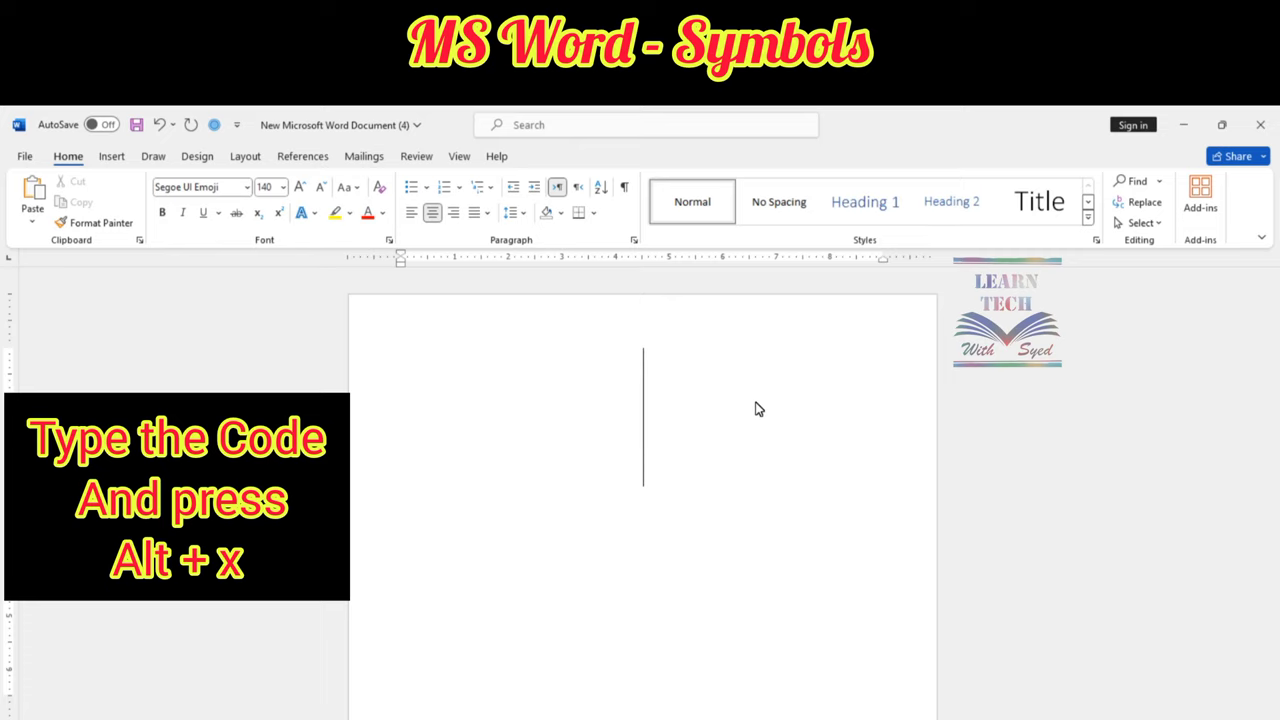
Save the document, then write Call, convert code 2706 beneath it to a telephone symbol, and erase it.
key("ctrl+s")
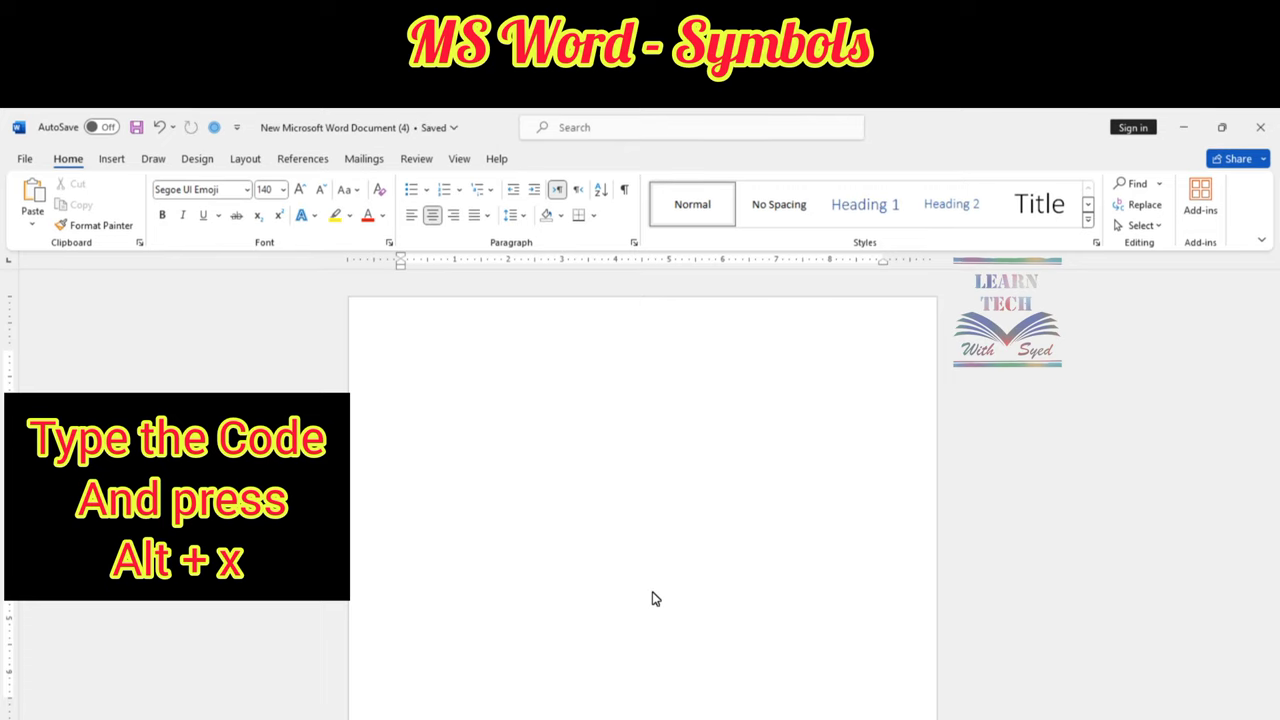
type("cal")
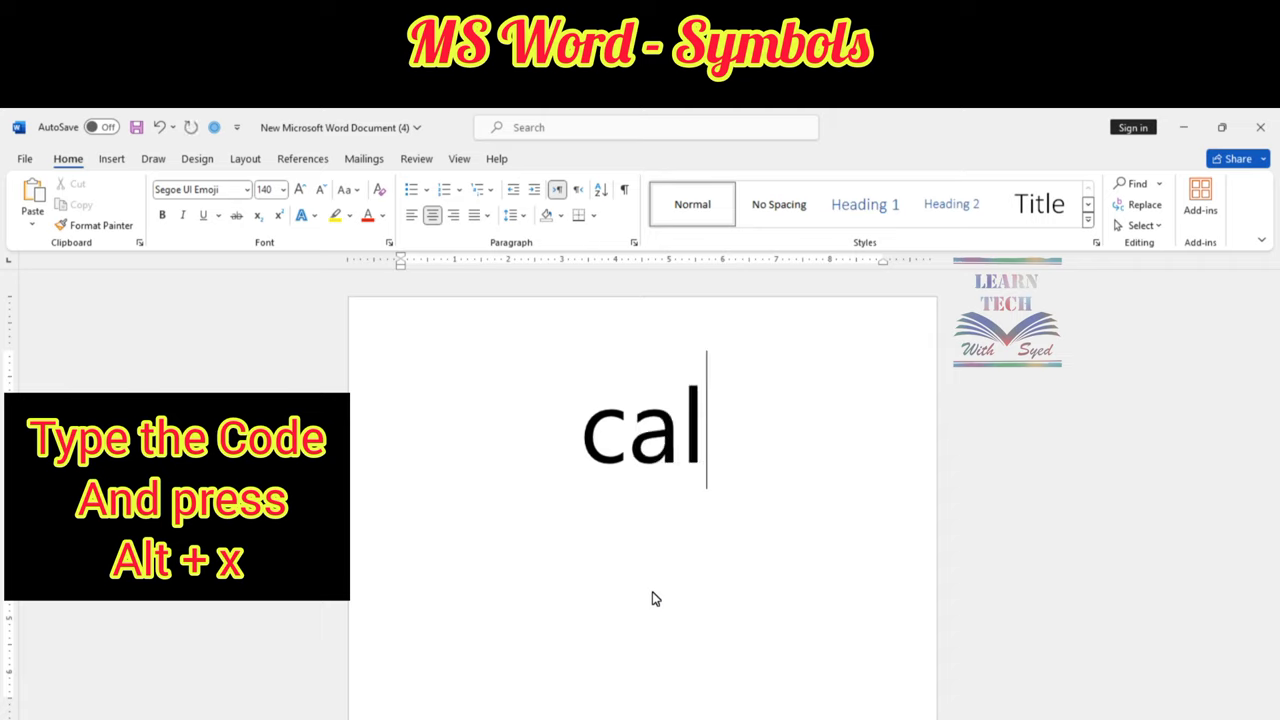
type("l")
key("Return")
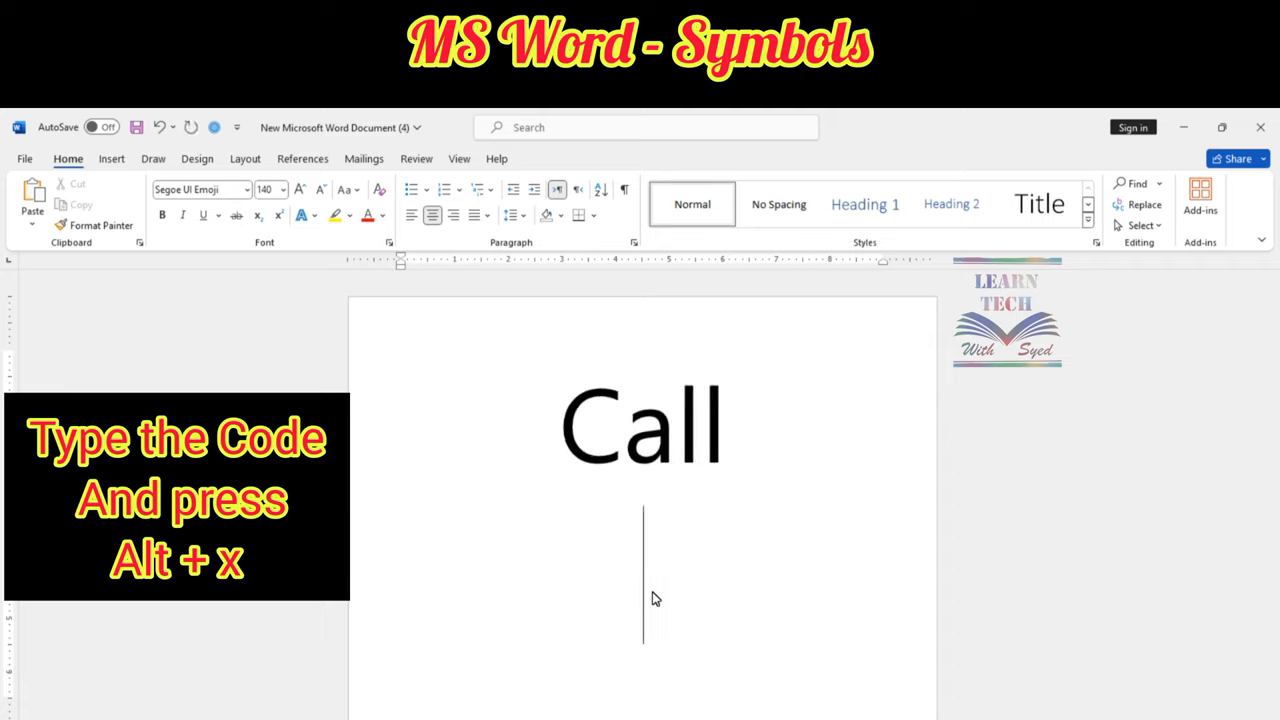
type("2706")
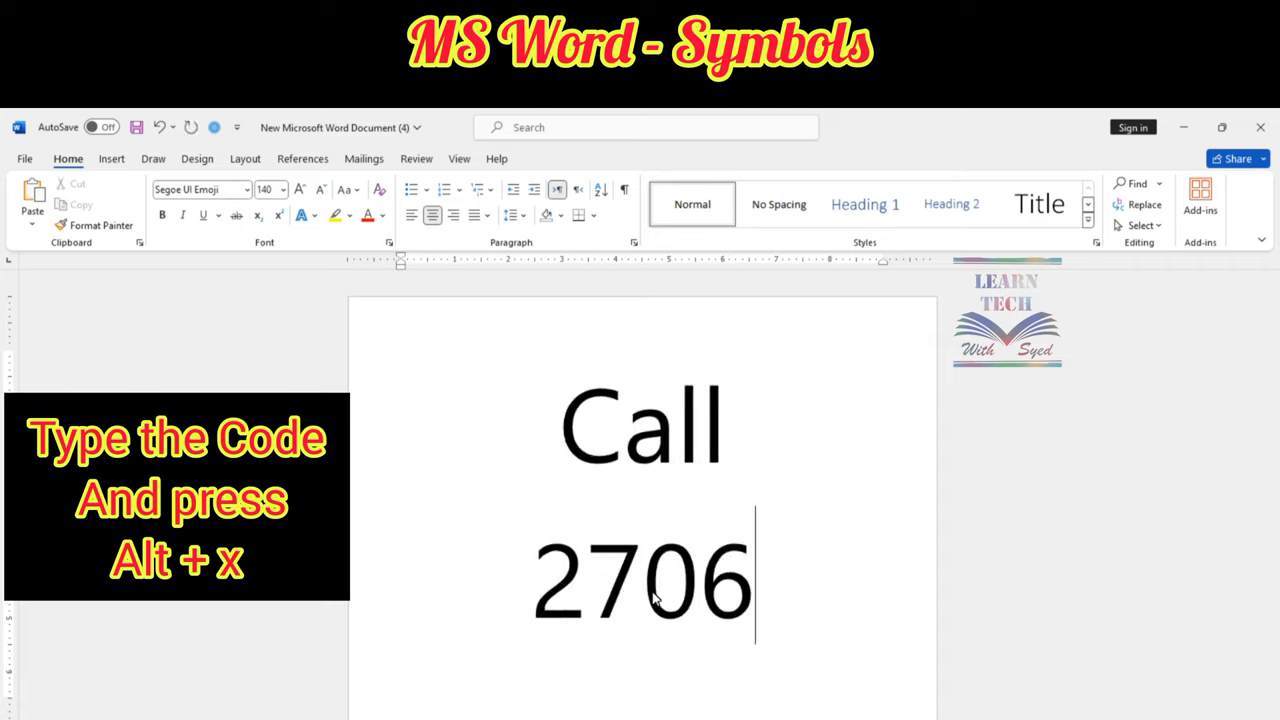
key("alt+x")
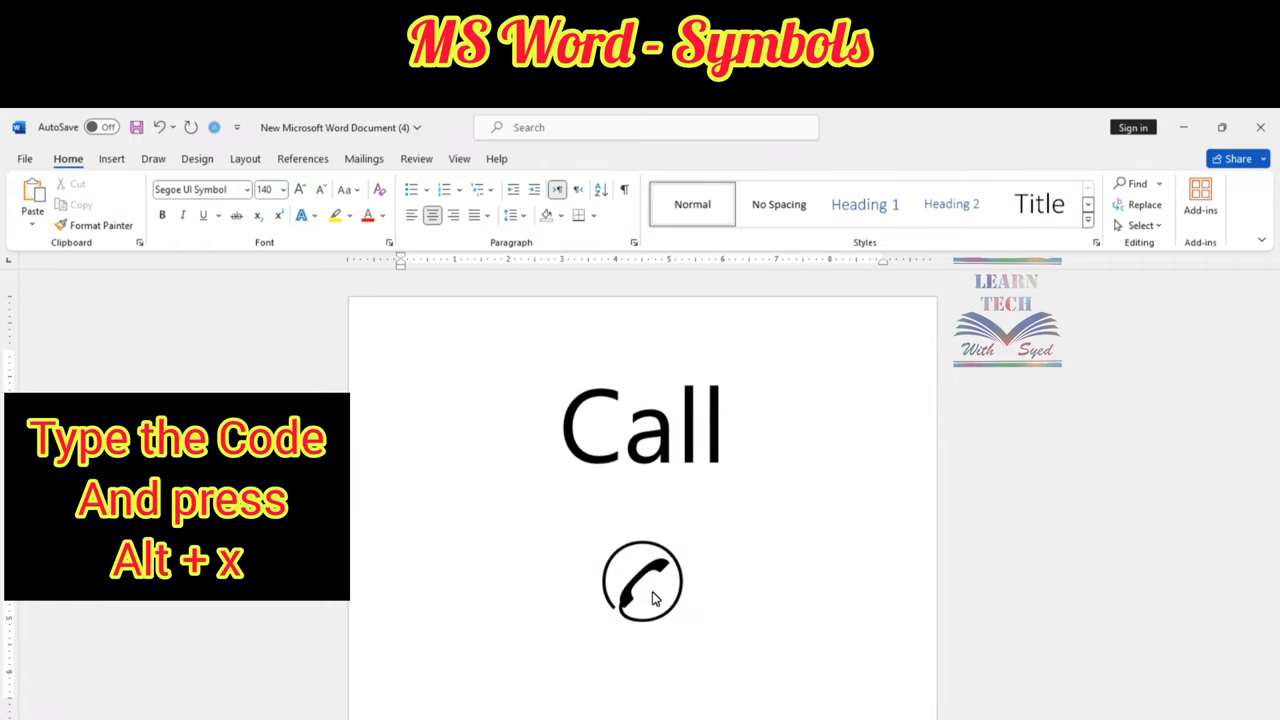
key("BackSpace")
key("BackSpace")
key("BackSpace")
key("BackSpace")
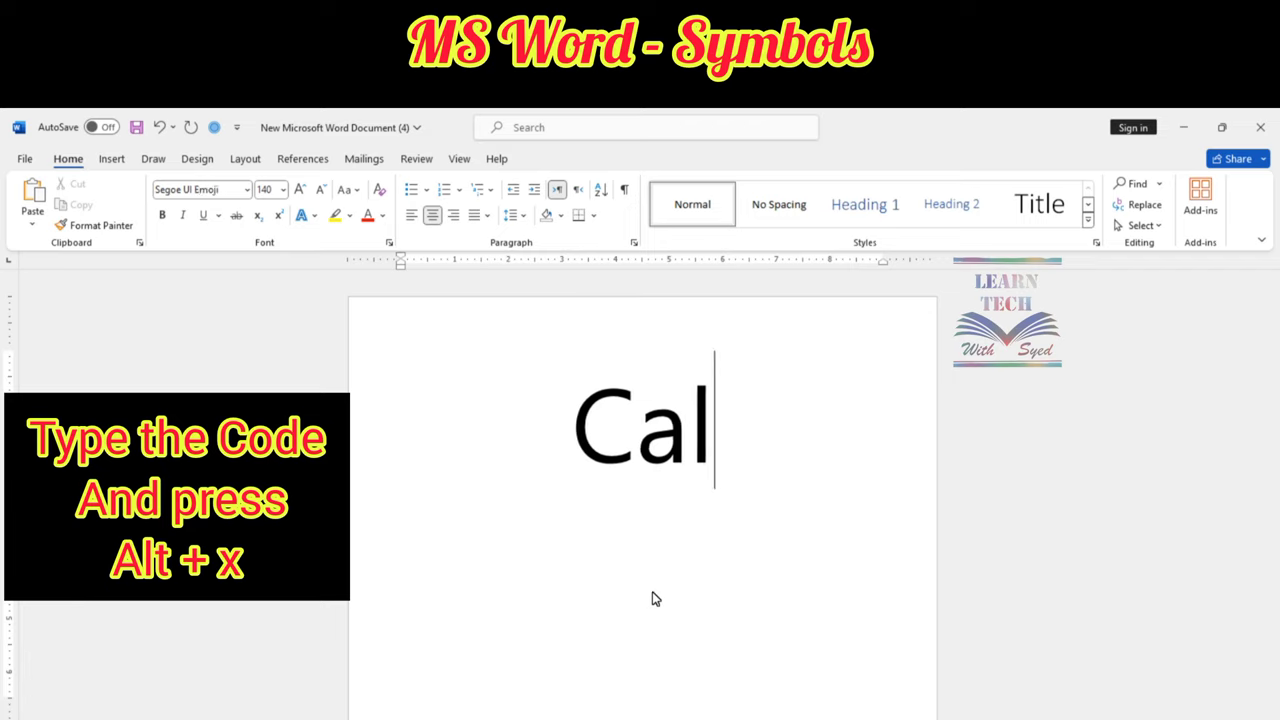
key("BackSpace")
key("BackSpace")
key("BackSpace")
Write Message and convert code 2709 on the line below into an envelope symbol.
type("me")
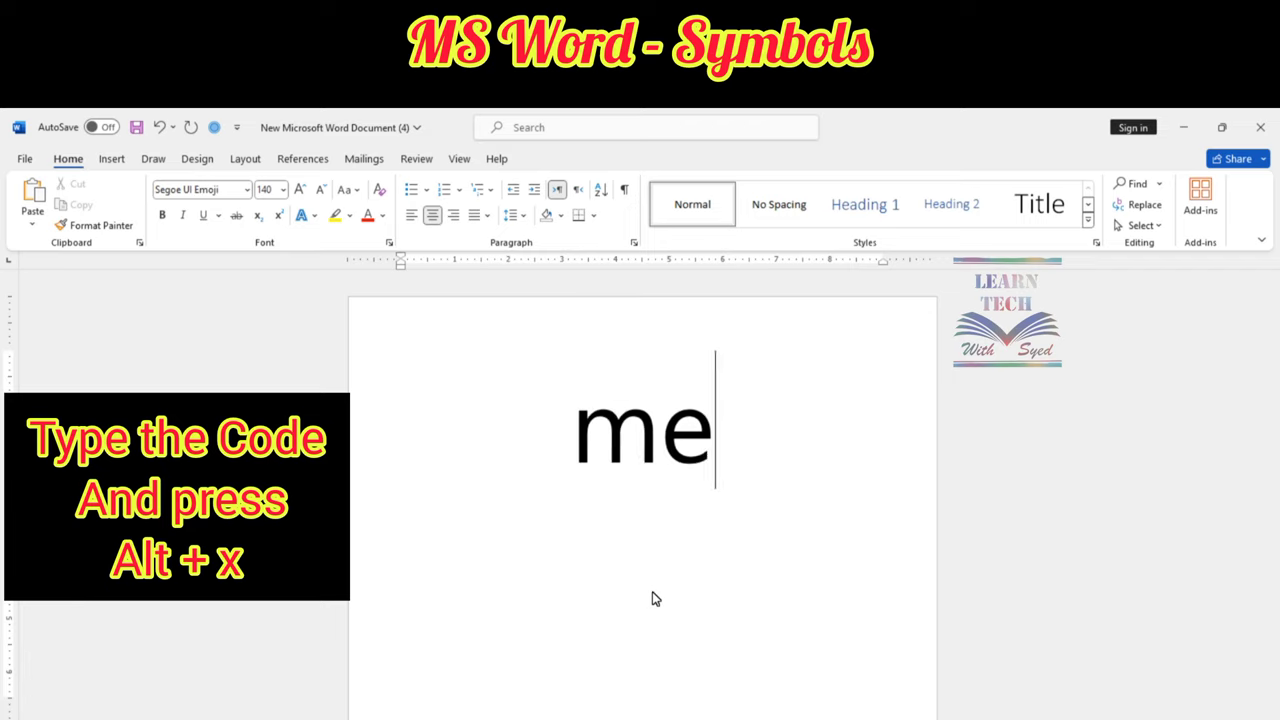
type("ssage")
key("Return")
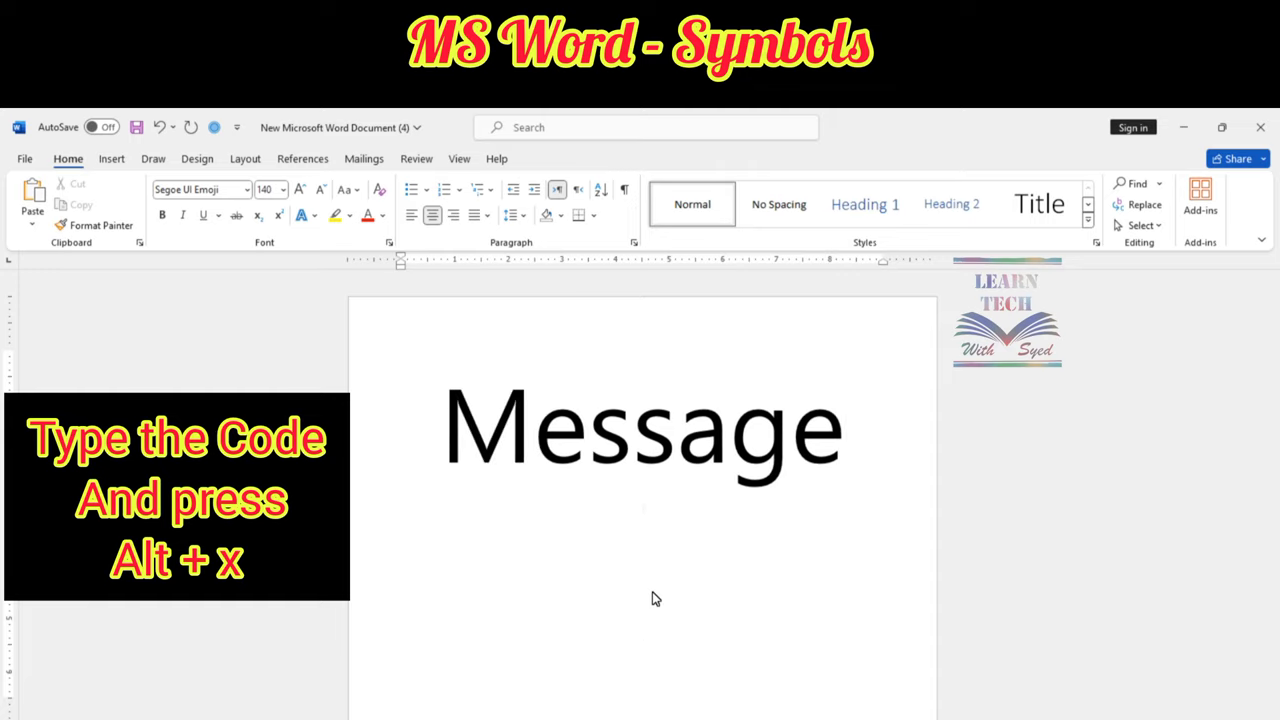
type("270")
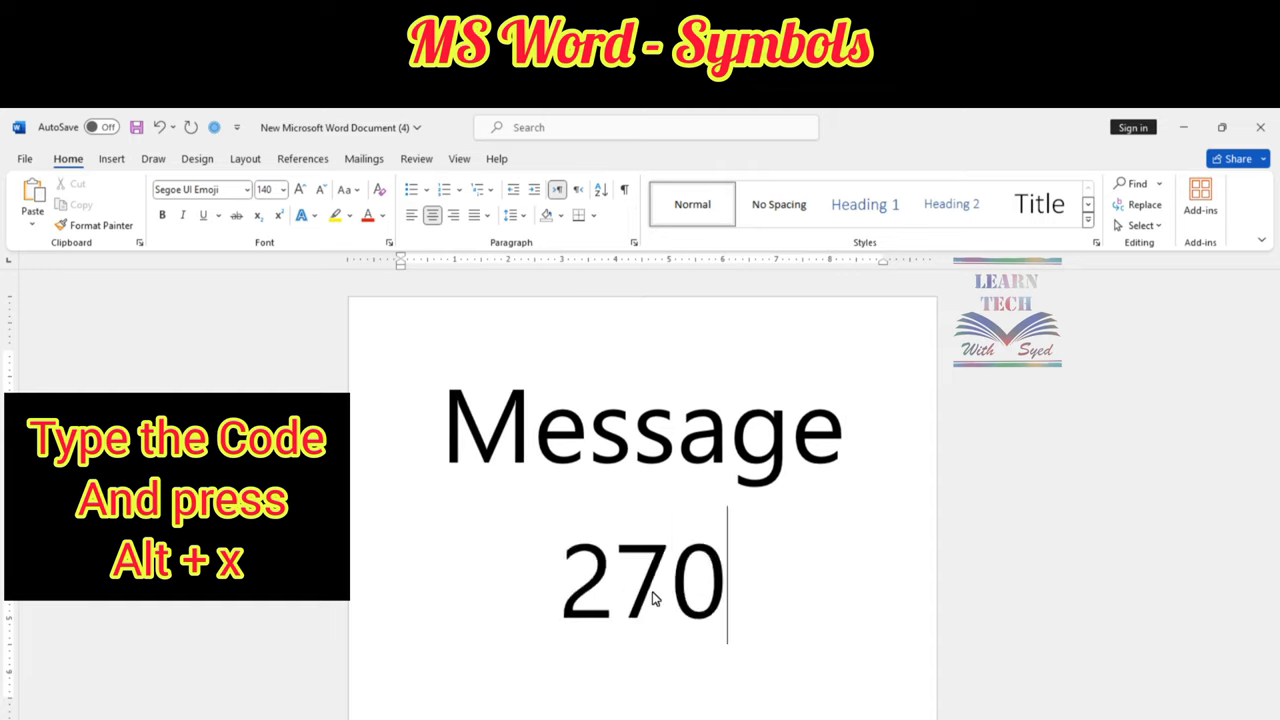
type("9")
key("alt+x")
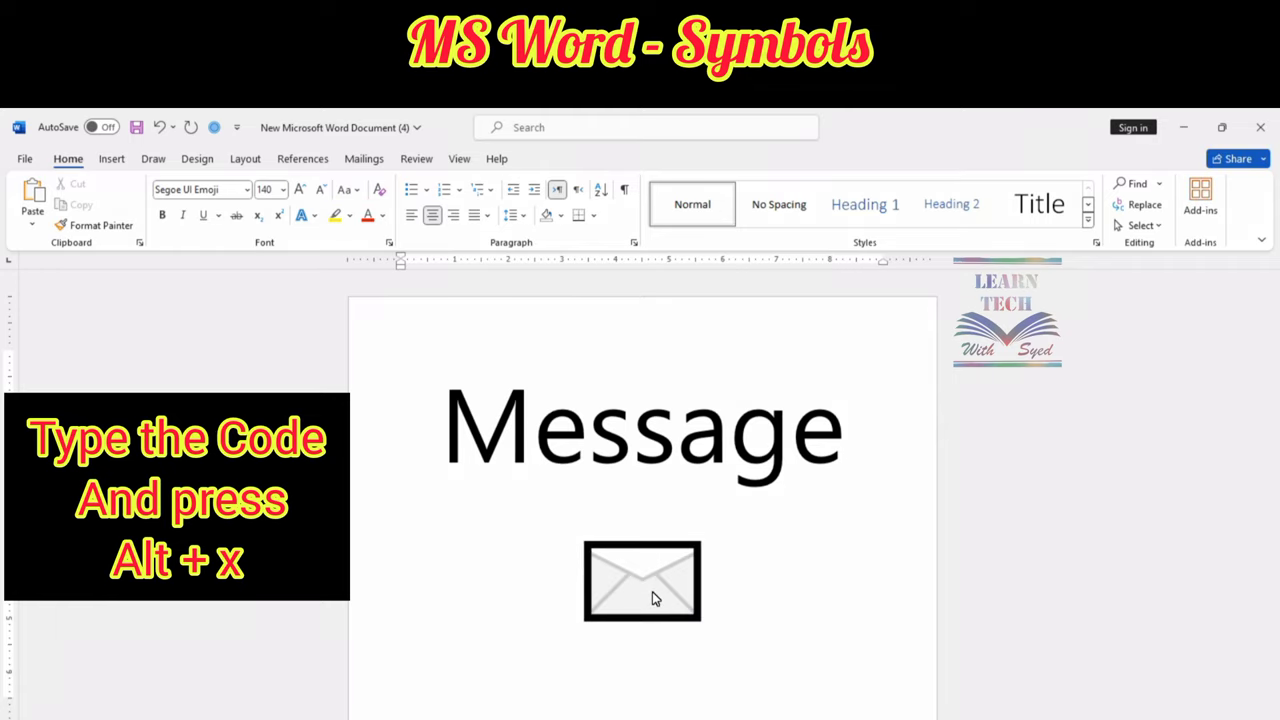
Delete the envelope symbol and Message, and shrink the font size from 140 to 90.
key("BackSpace")
key("BackSpace")
key("BackSpace")
key("BackSpace")
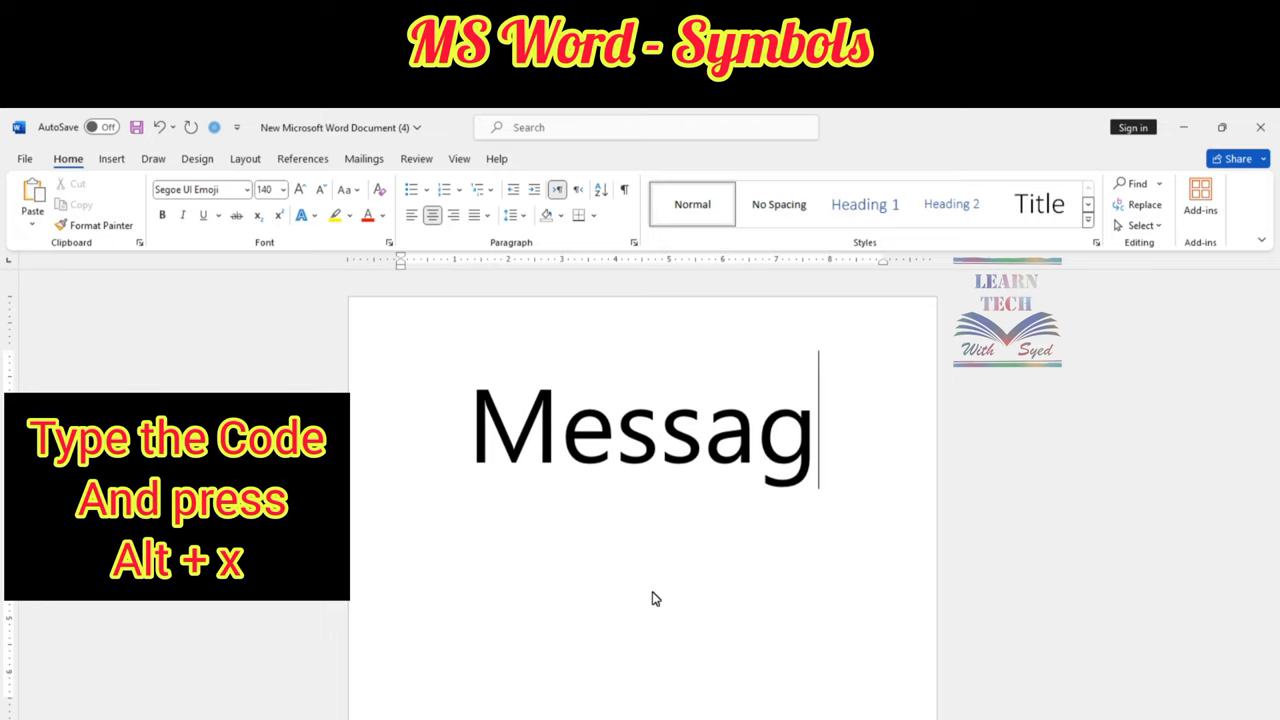
key("BackSpace")
key("BackSpace")
key("BackSpace")
key("BackSpace")
key("BackSpace")
key("BackSpace")
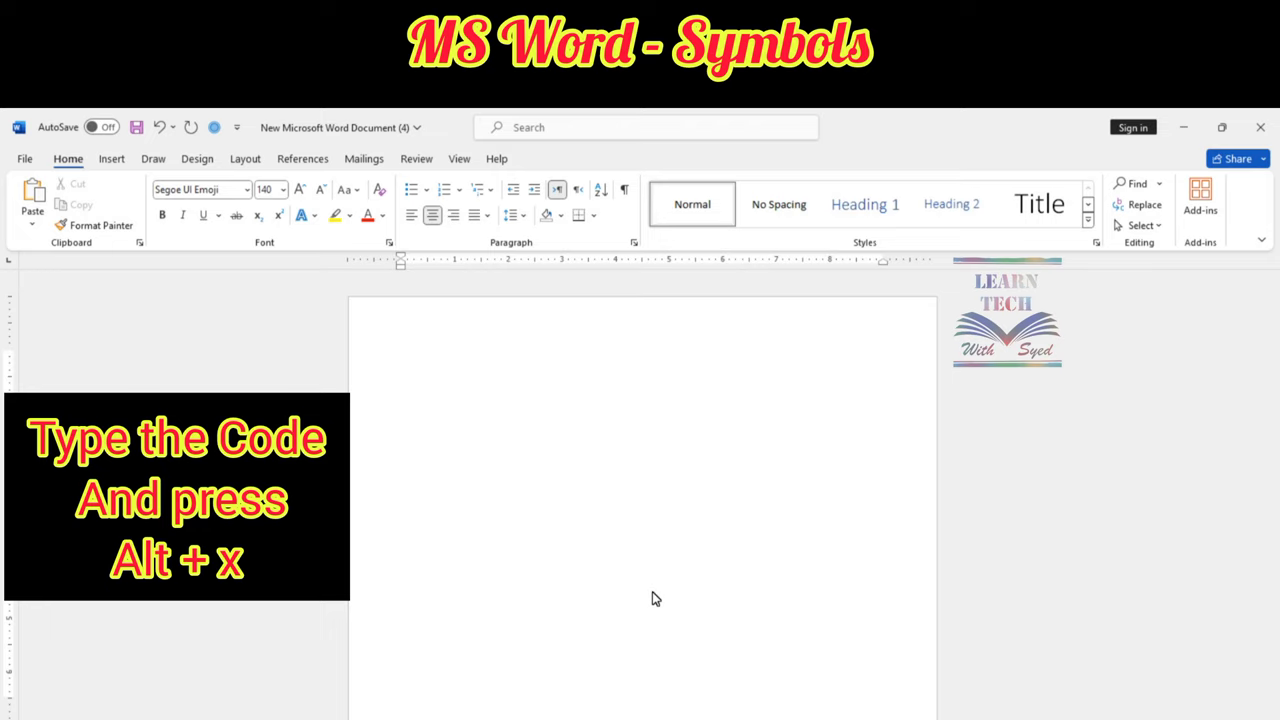
left_click(322, 190)
Write 'flight mode', convert code 2708 beneath it into an airplane emoji, then erase it.
type("fligh")
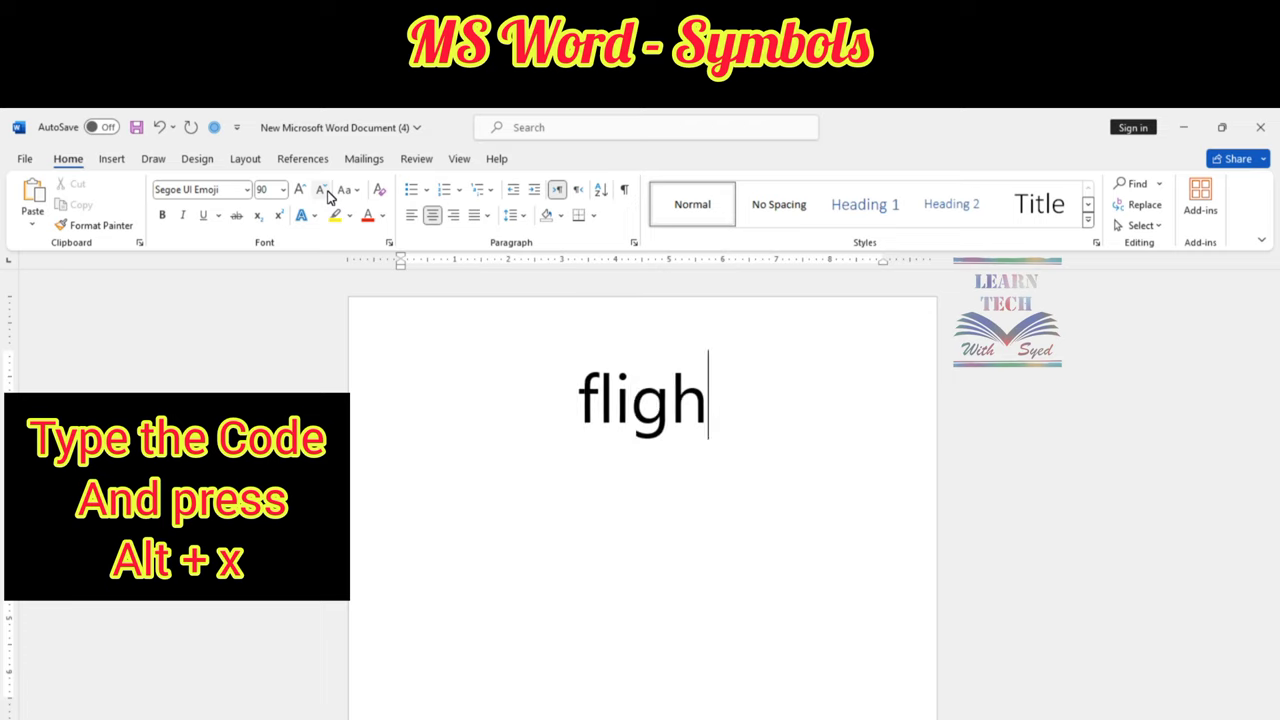
type("t mode")
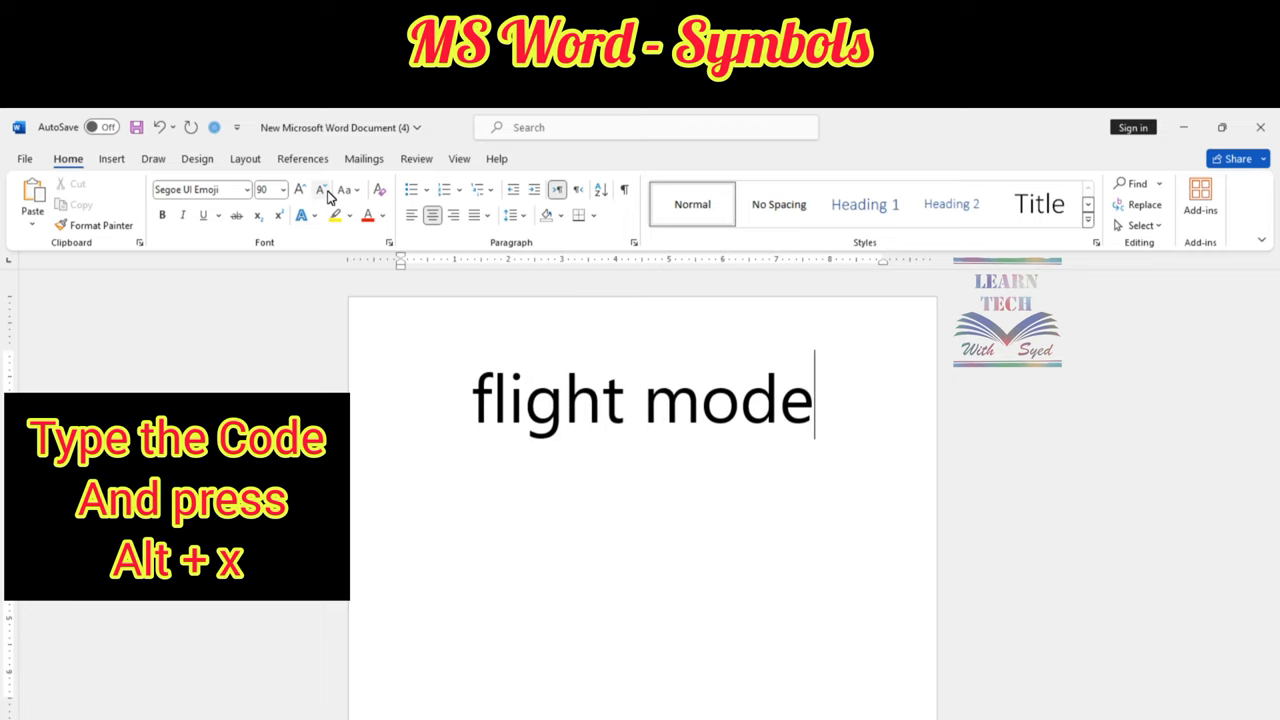
key("Return")
type("2")
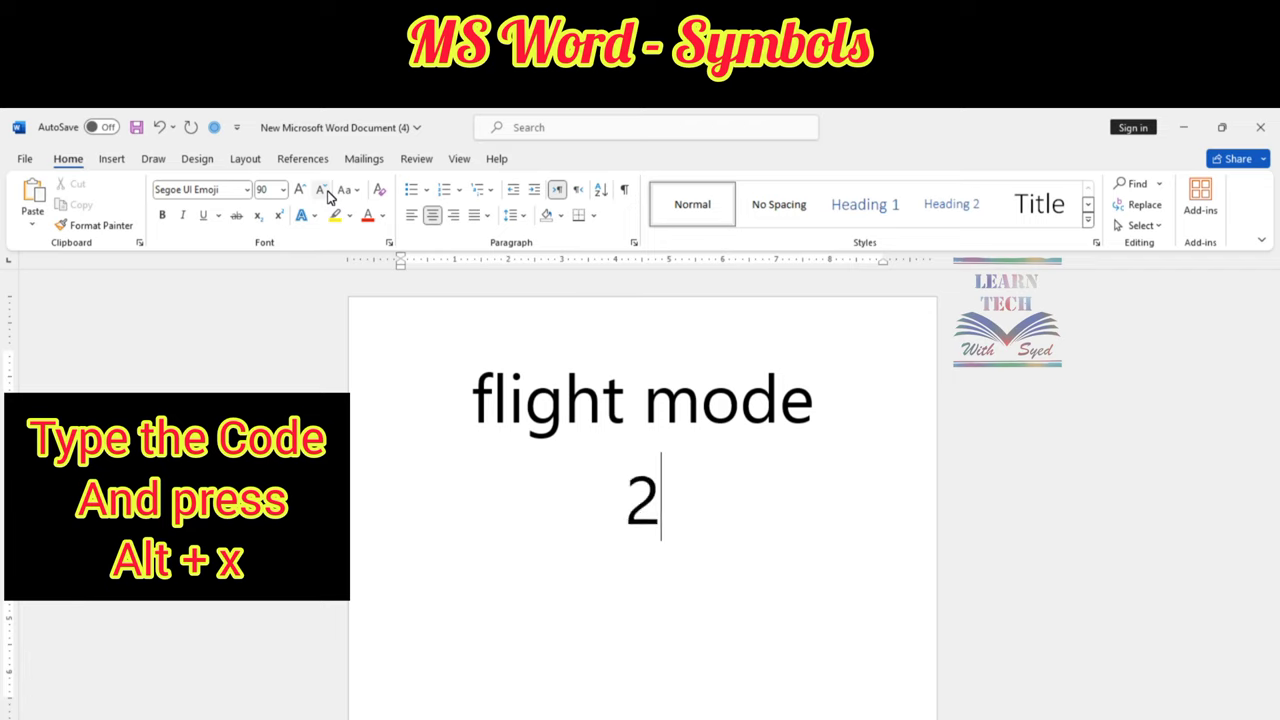
type("708")
key("alt+x")
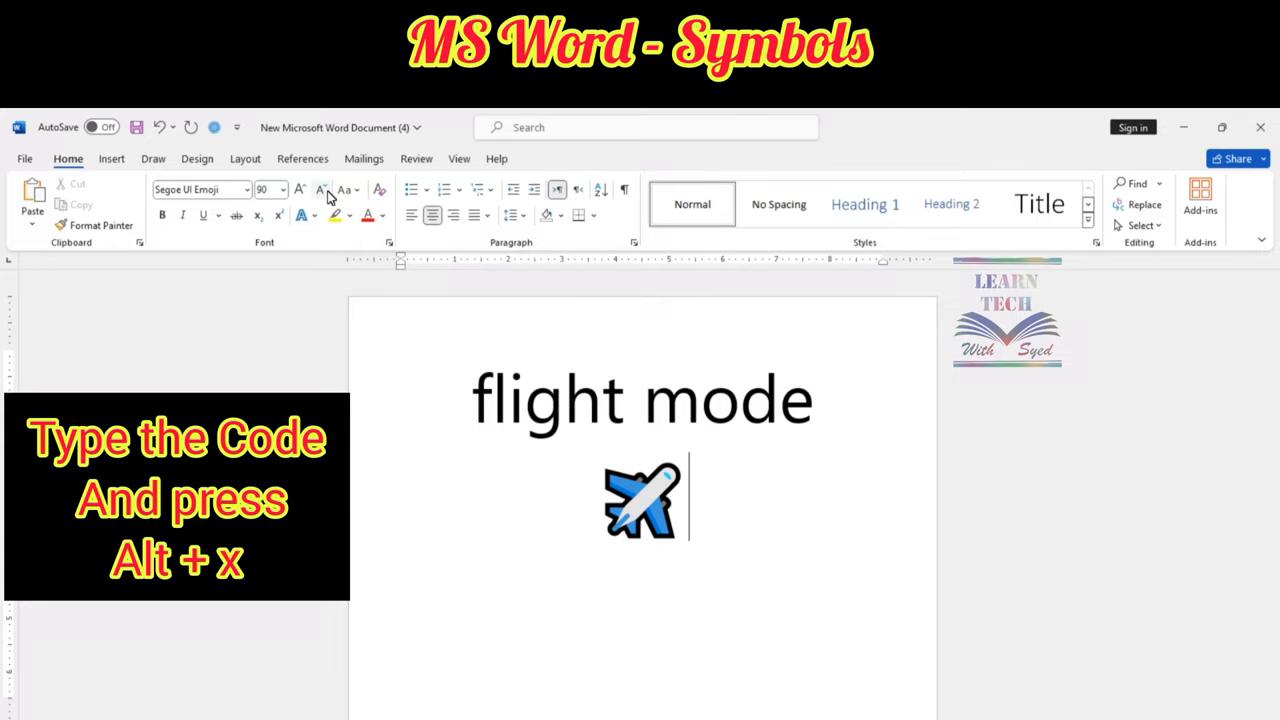
key("BackSpace")
key("BackSpace")
key("BackSpace")
key("BackSpace")
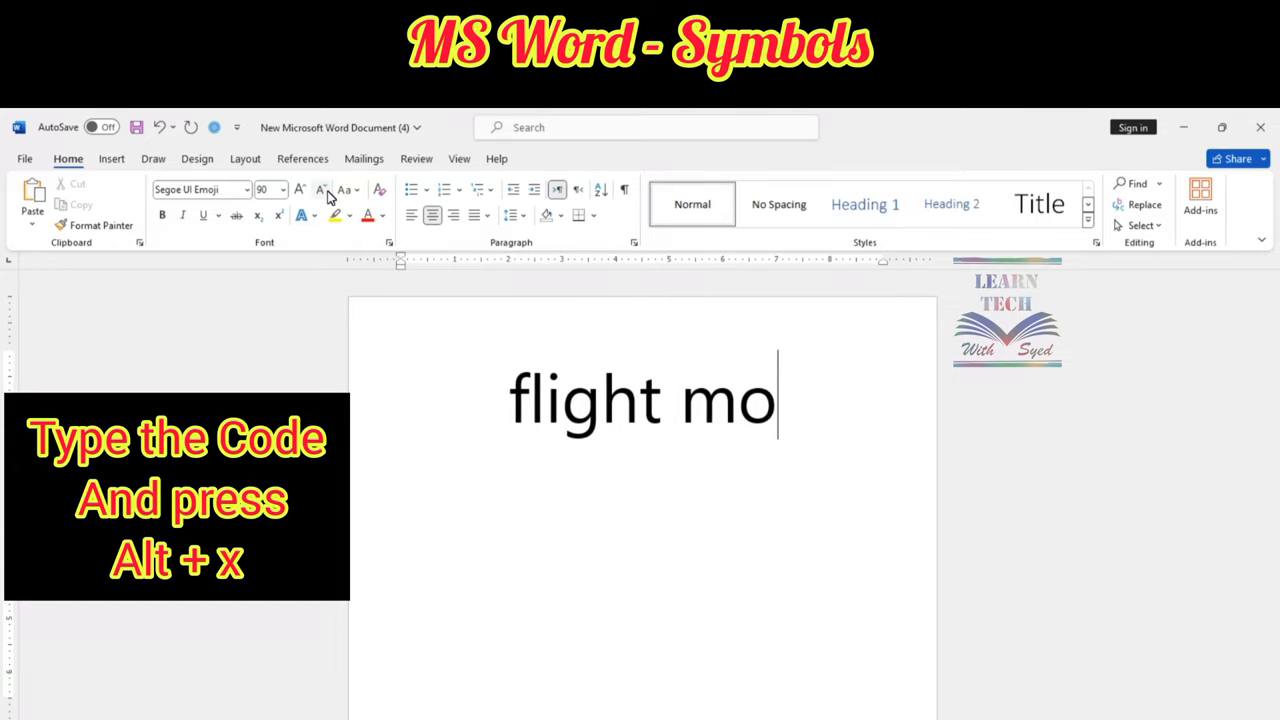
key("BackSpace")
key("BackSpace")
key("BackSpace")
key("BackSpace")
key("BackSpace")
key("BackSpace")
key("BackSpace")
key("BackSpace")
key("BackSpace")
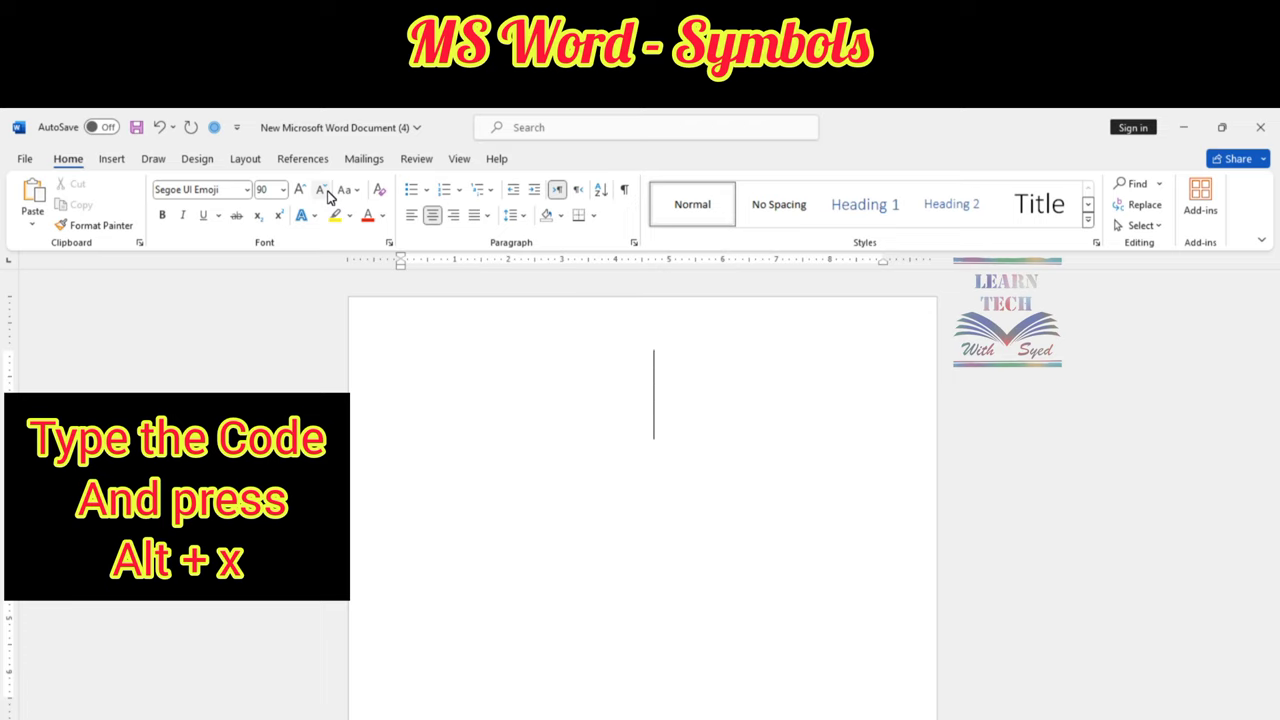
Write 'umberlla', convert code 2614 below it into an umbrella-with-rain emoji, then erase it.
type("umb")
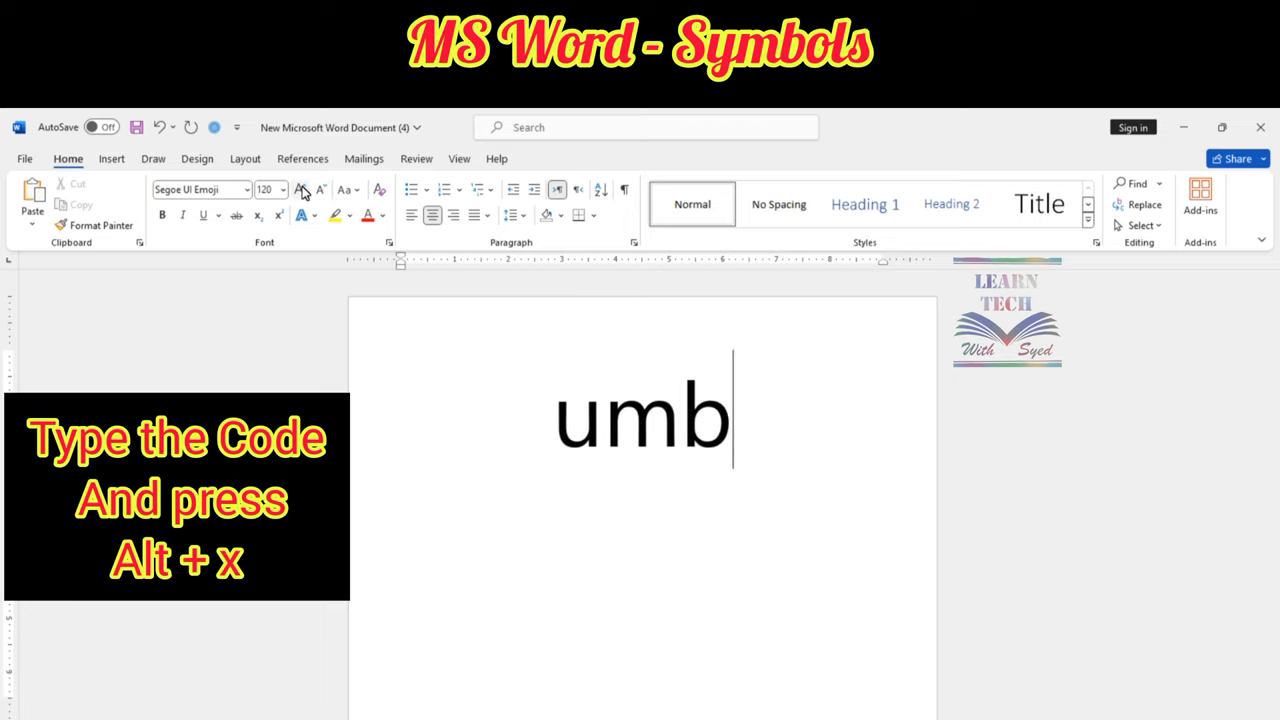
type("erlla")
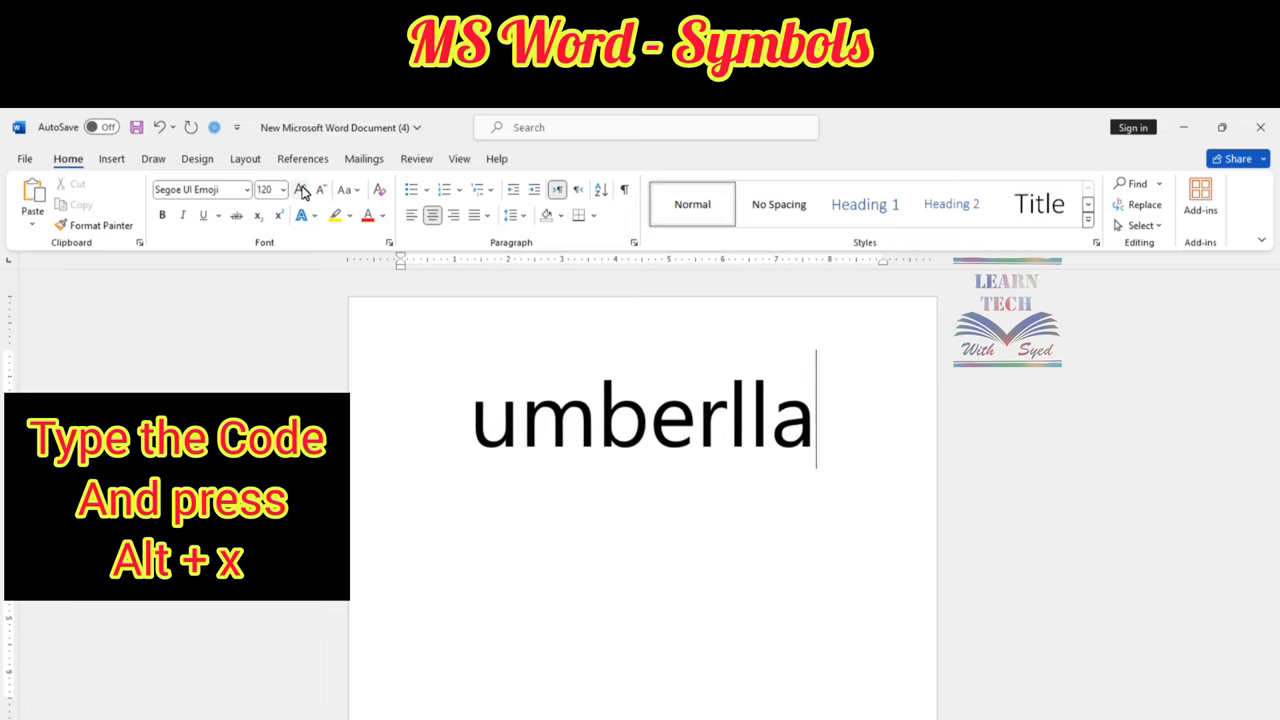
key("Return")
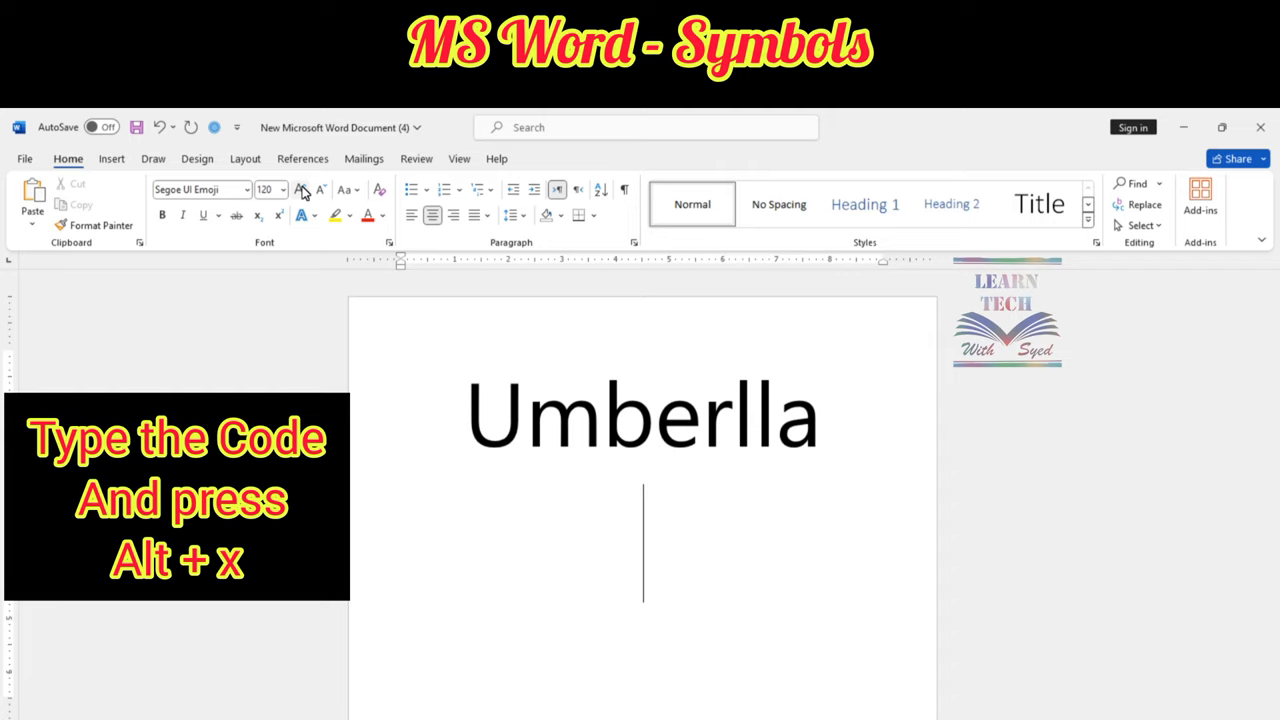
type("2614")
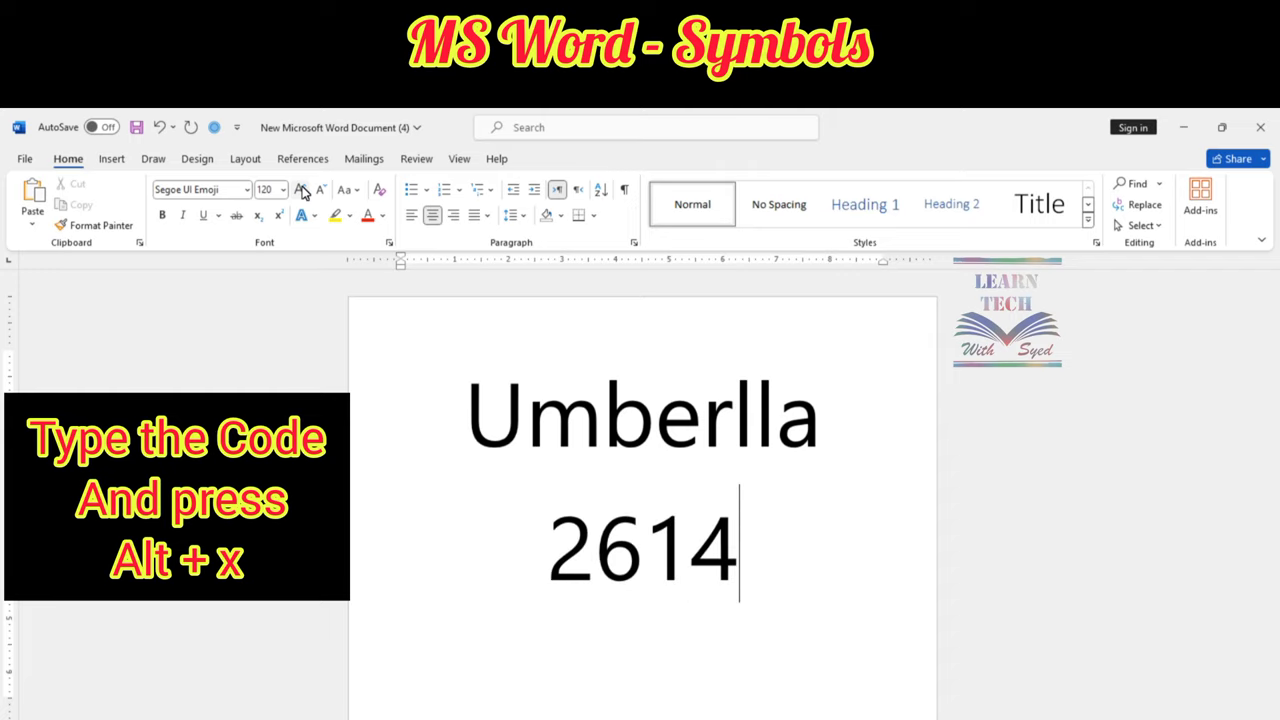
key("alt+x")
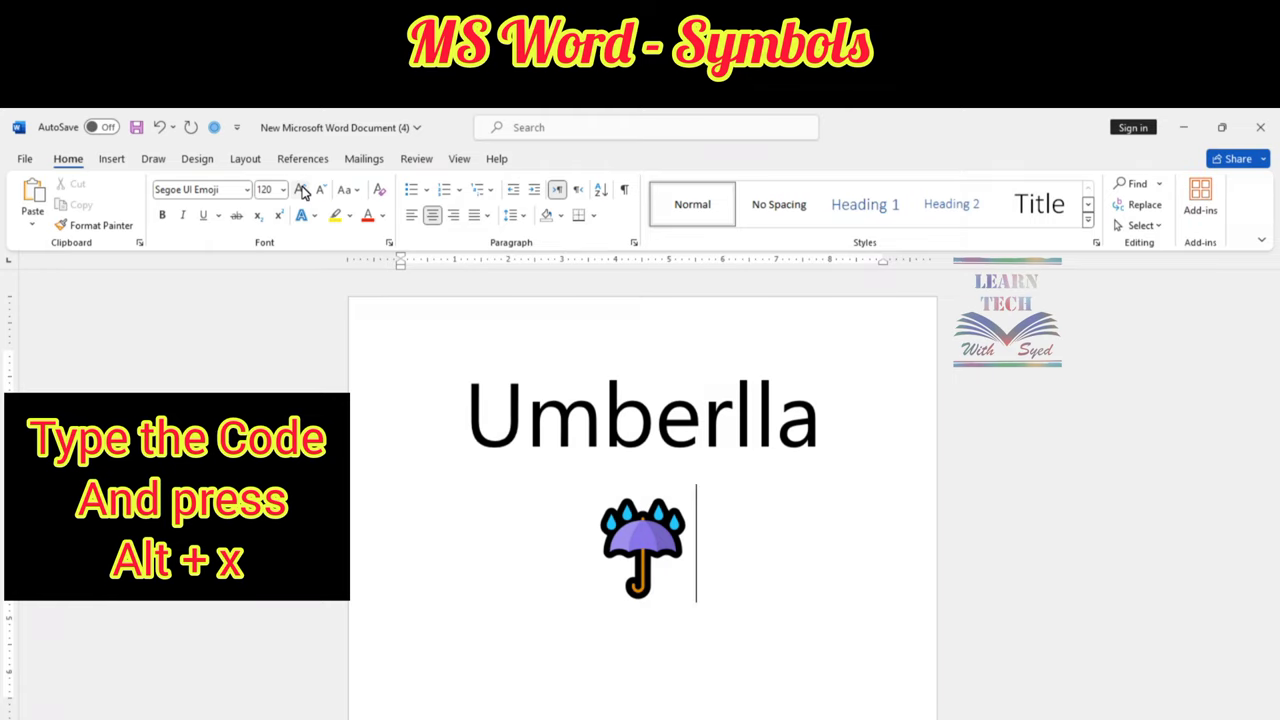
key("BackSpace")
key("BackSpace")
key("BackSpace")
key("BackSpace")
key("BackSpace")
key("BackSpace")
key("BackSpace")
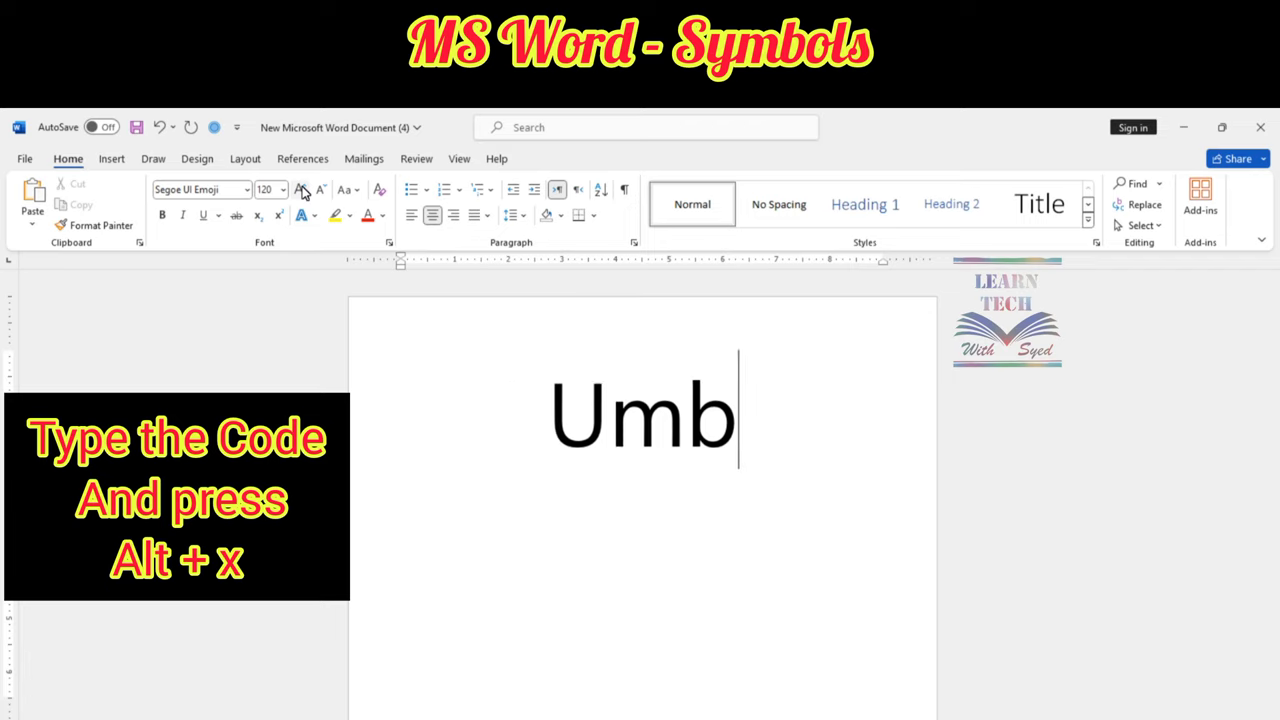
key("BackSpace")
key("BackSpace")
key("BackSpace")
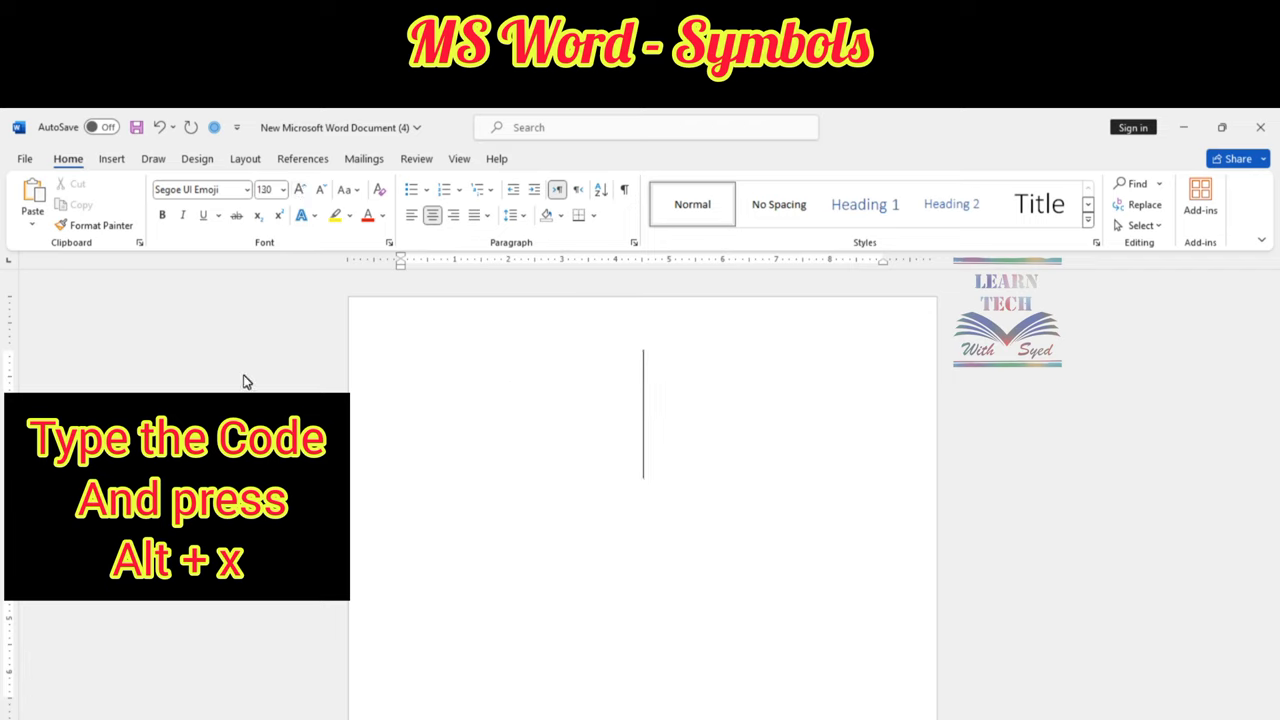
type("rocke")
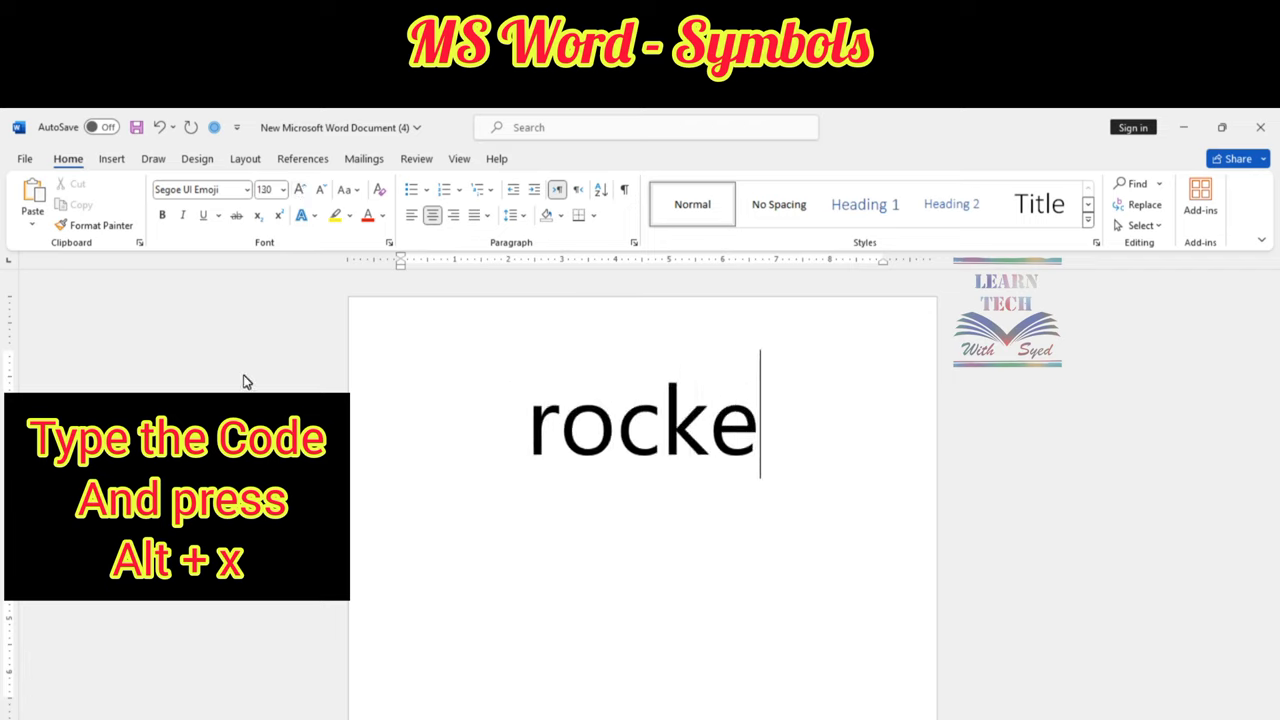
type("t")
key("Return")
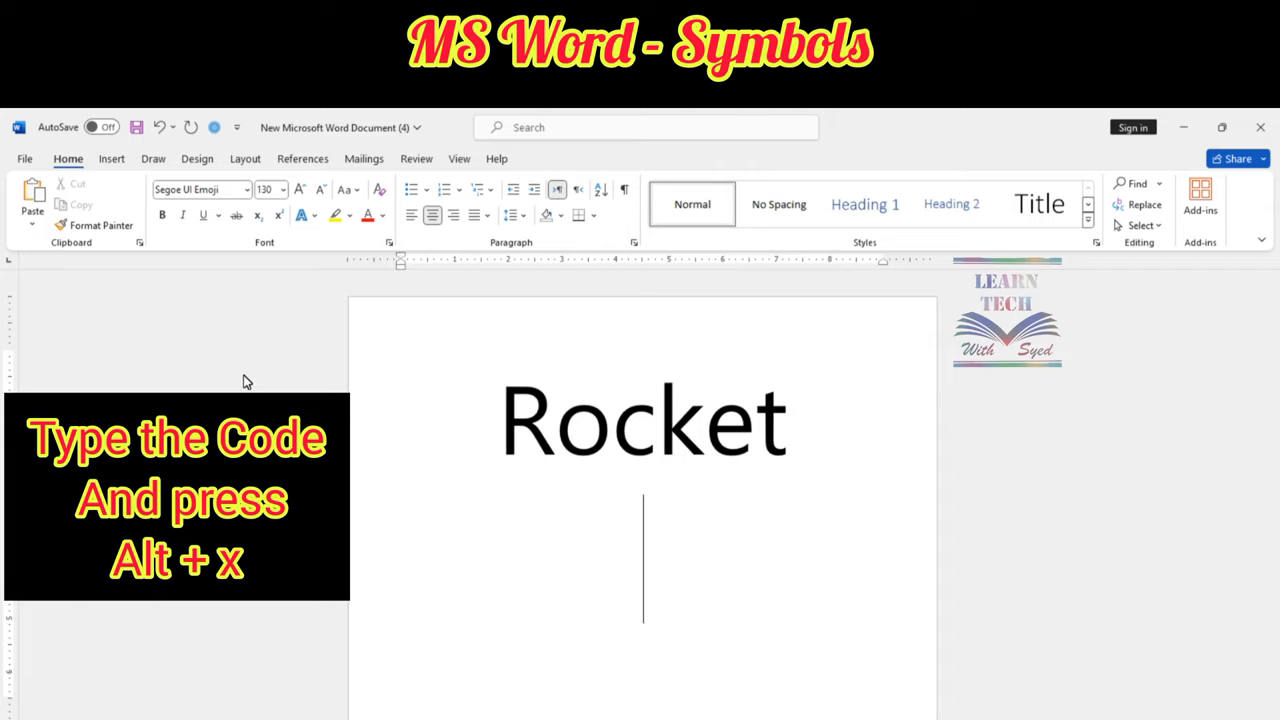
type("1")
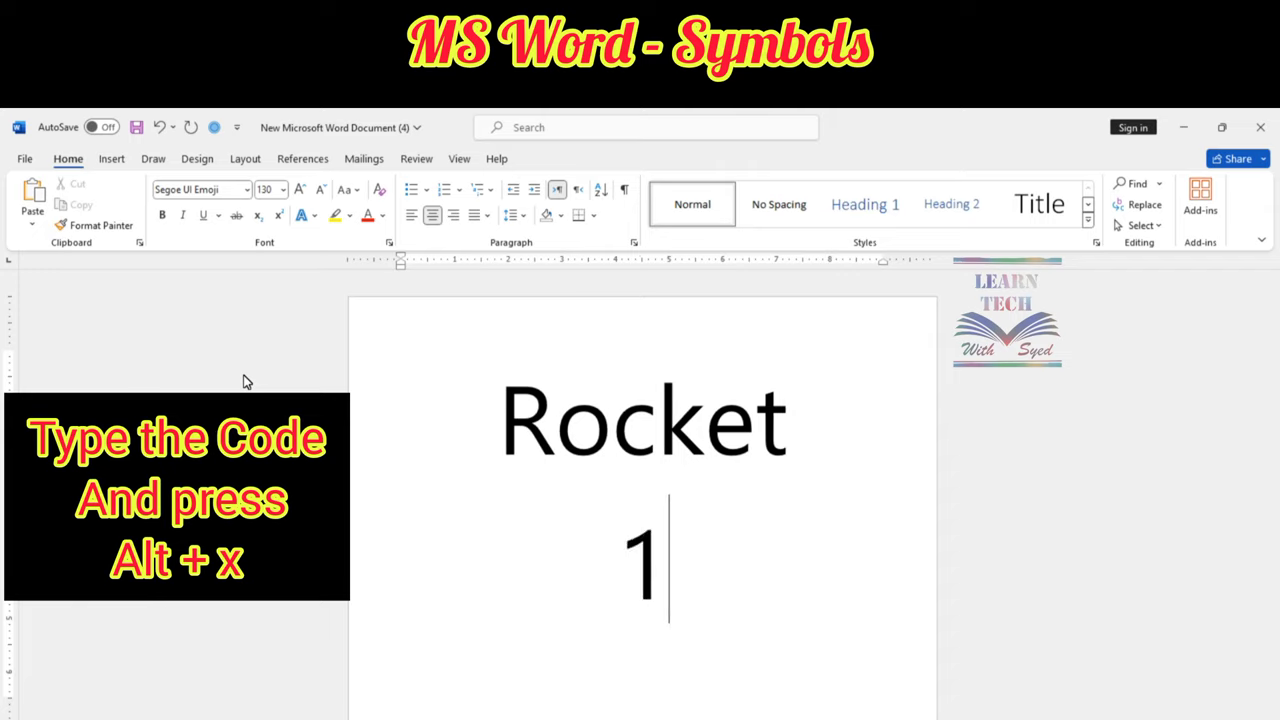
type("f680")
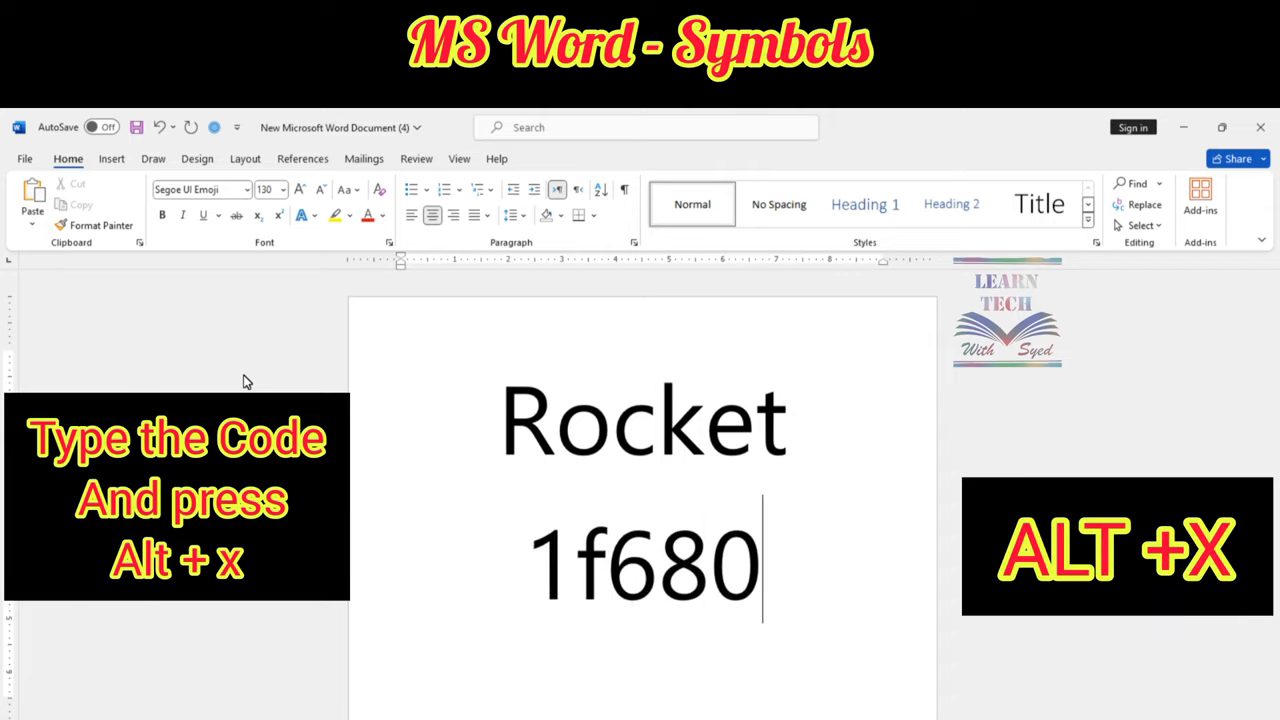
key("alt+x")
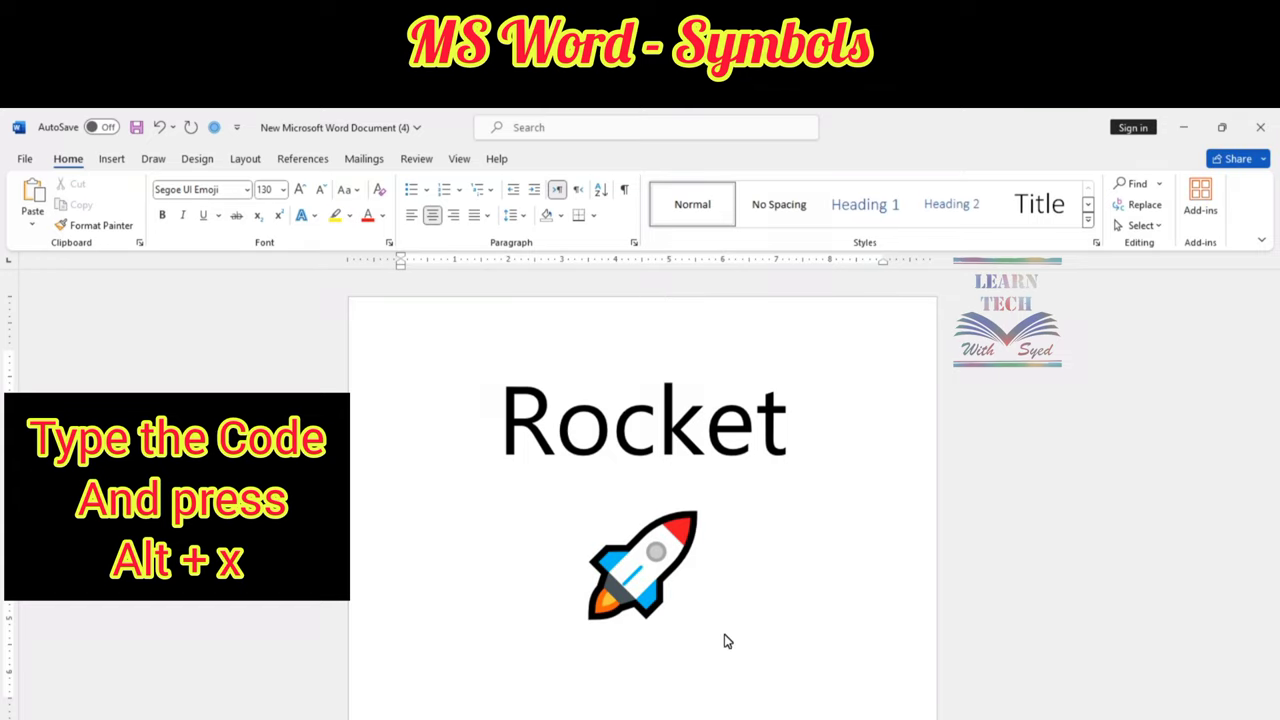
key("BackSpace")
key("BackSpace")
key("BackSpace")
key("BackSpace")
key("BackSpace")
key("BackSpace")
key("BackSpace")
key("BackSpace")
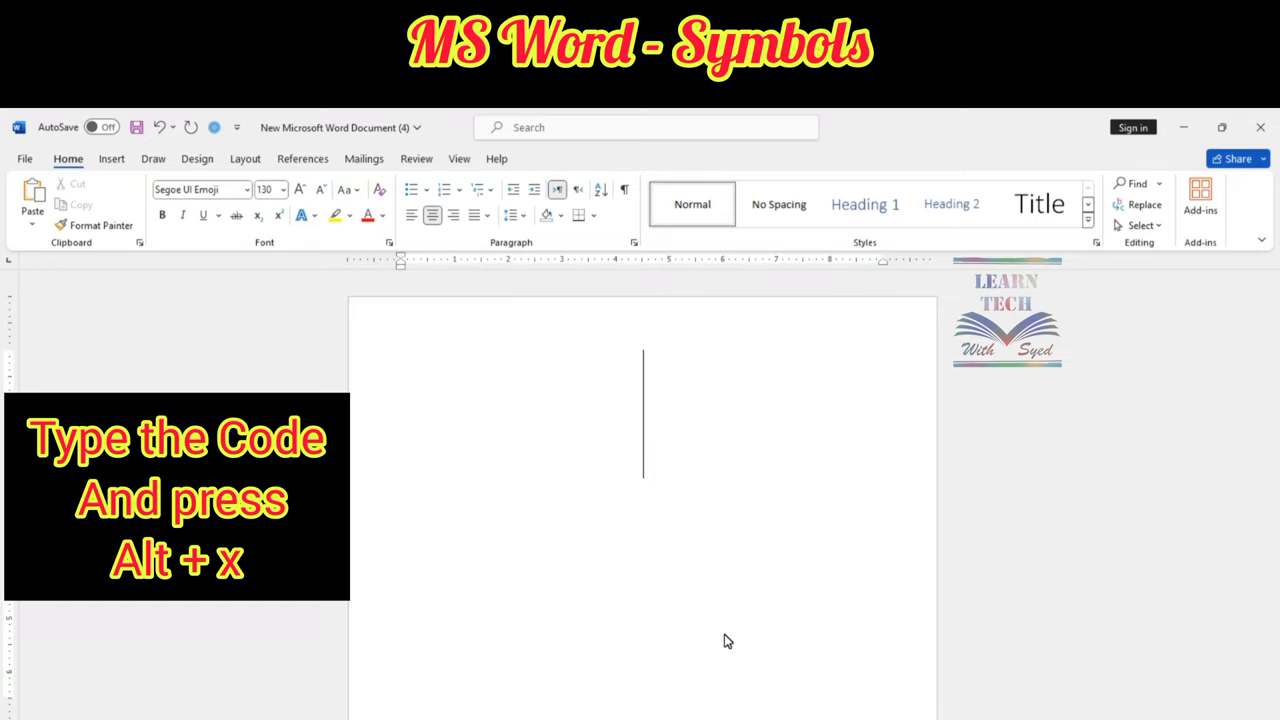
Finish the word Ship, convert code 1f6f3 beneath it into a ship emoji, then erase the emoji.
type("ship")
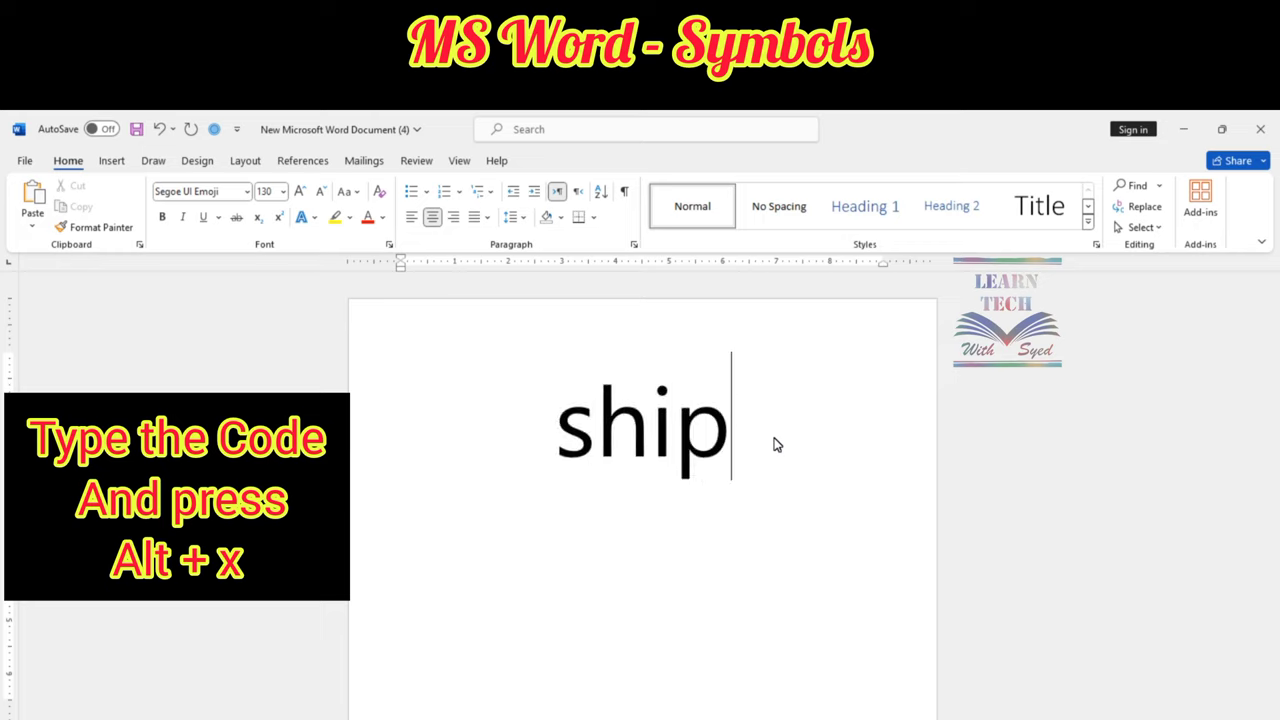
key("Return")
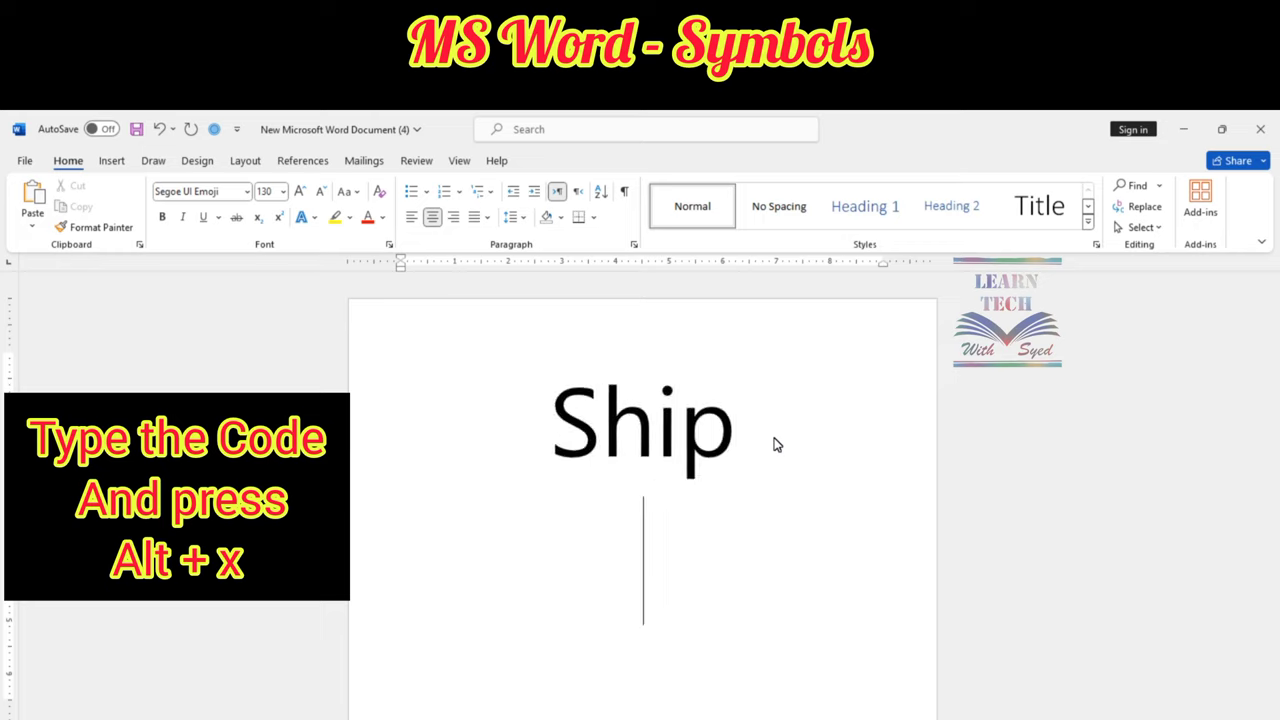
type("1")
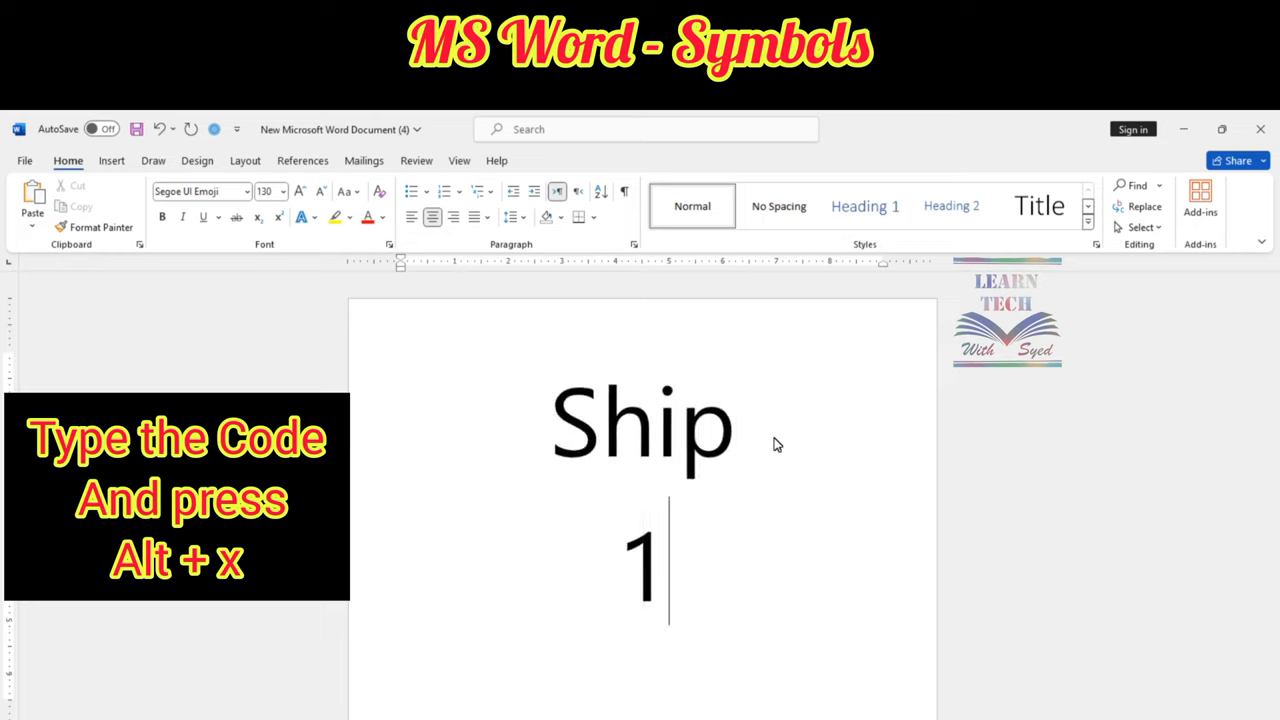
type("f6f")
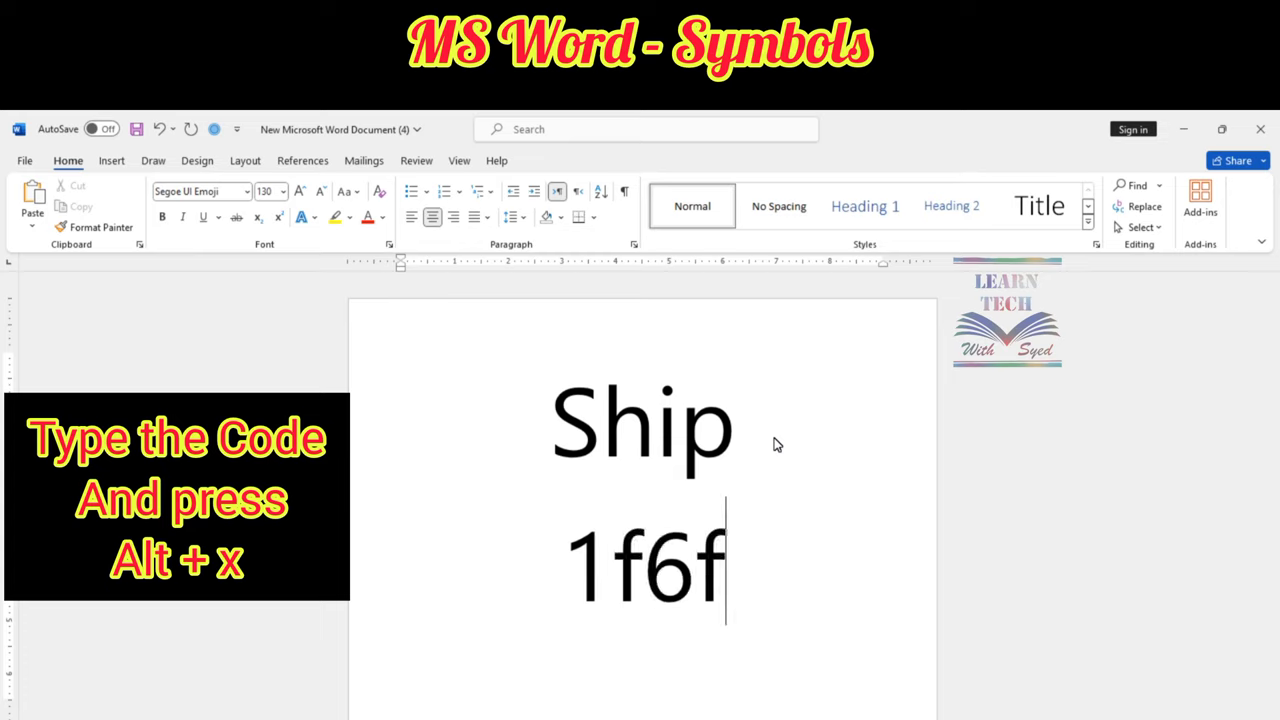
type("3")
key("alt+x")
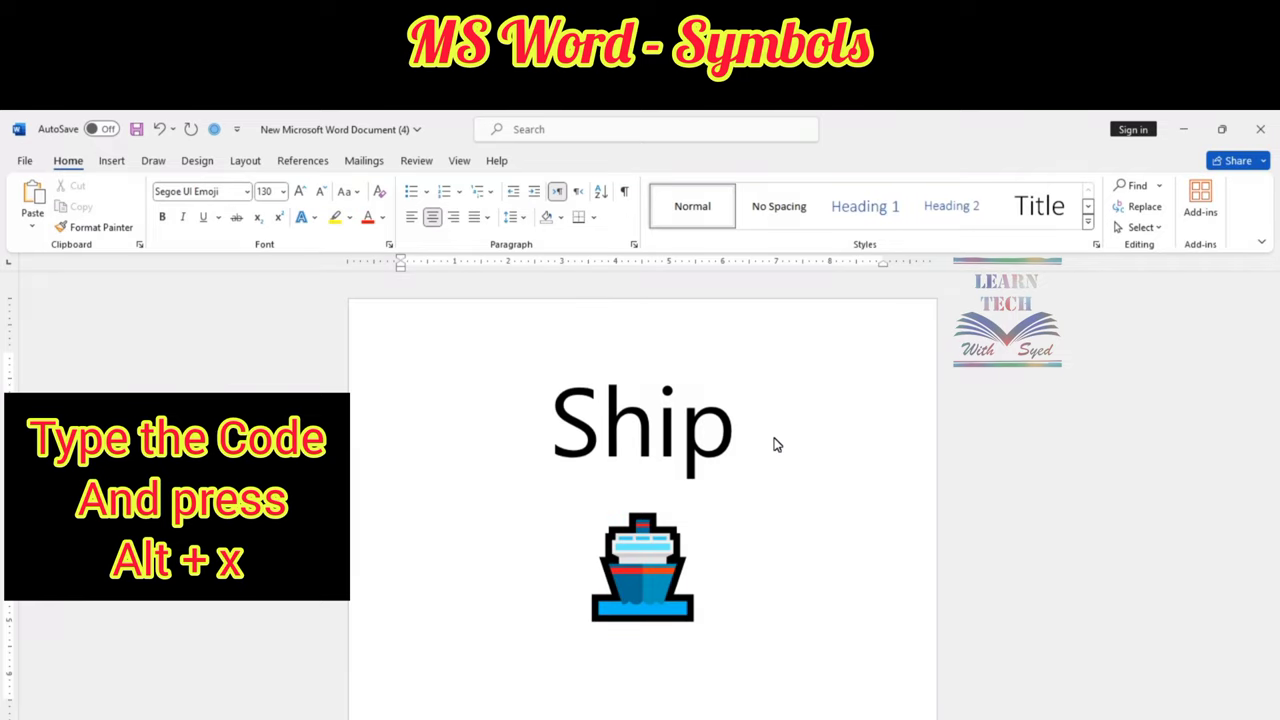
key("BackSpace")
key("BackSpace")
key("BackSpace")
key("BackSpace")
key("BackSpace")
key("BackSpace")
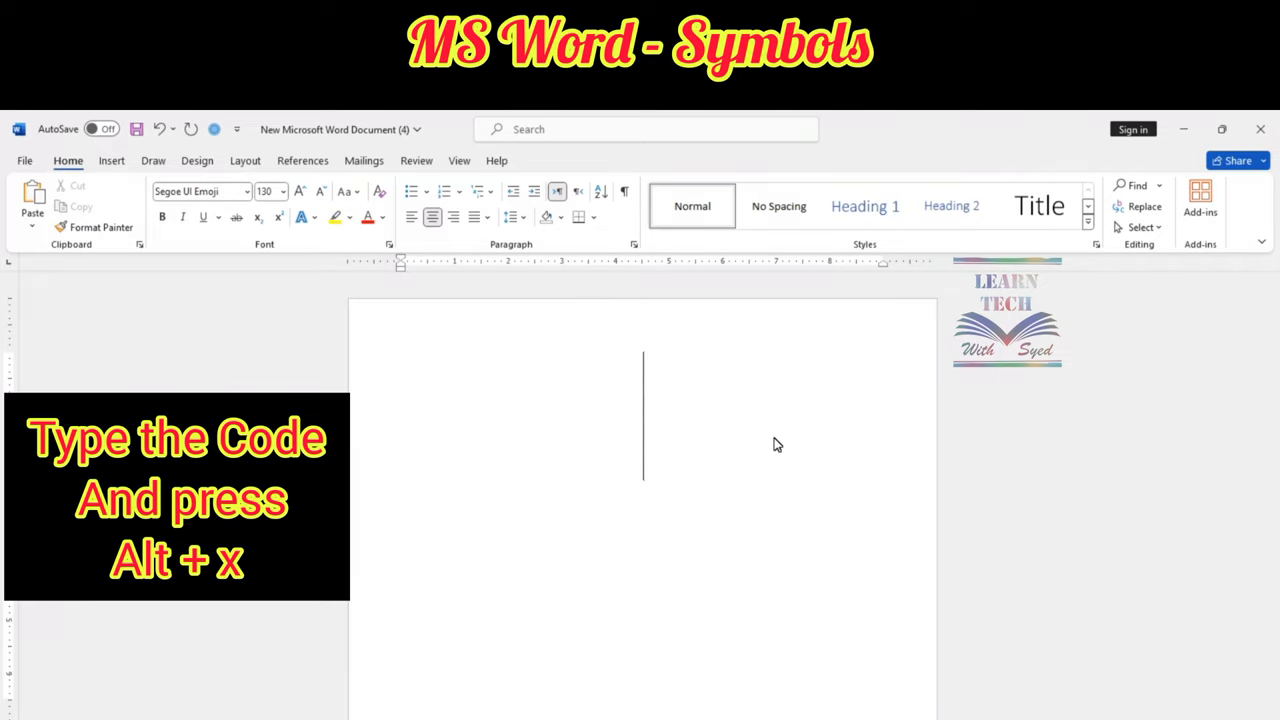
Write Lipstick, convert 1f484 beneath it into the lipstick emoji, then erase both.
type("li")
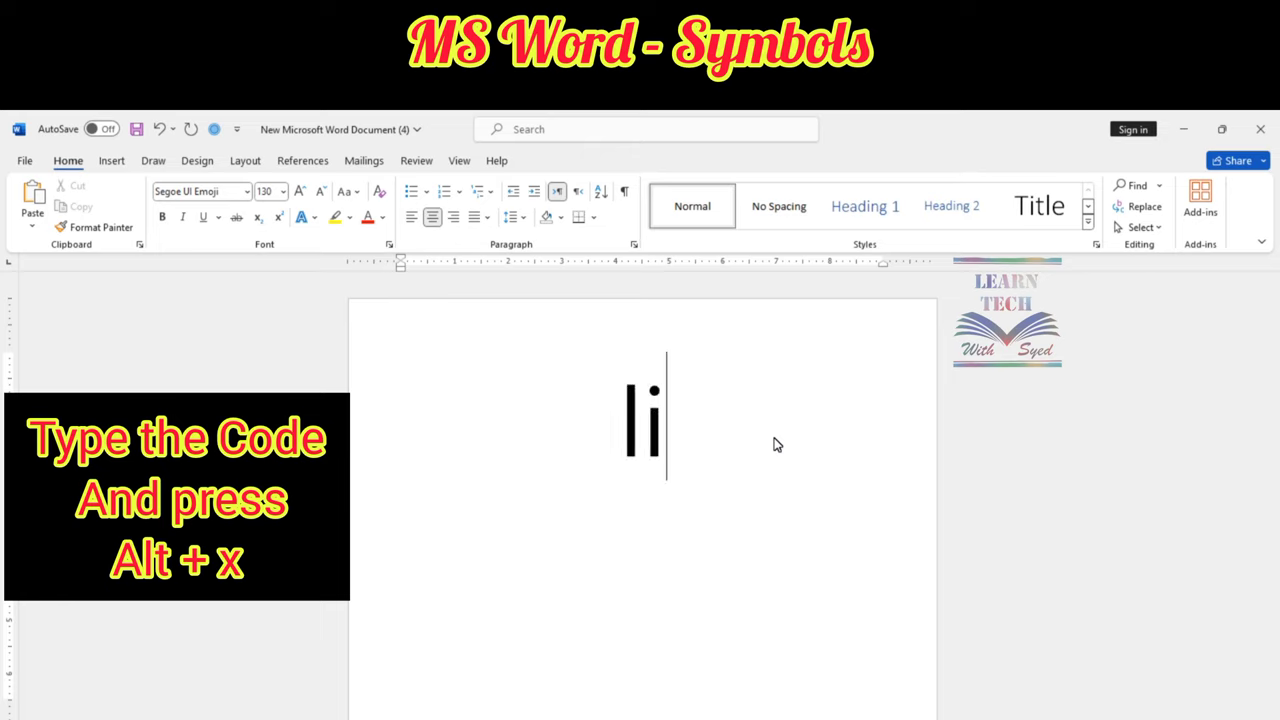
type("pstick")
key("Return")
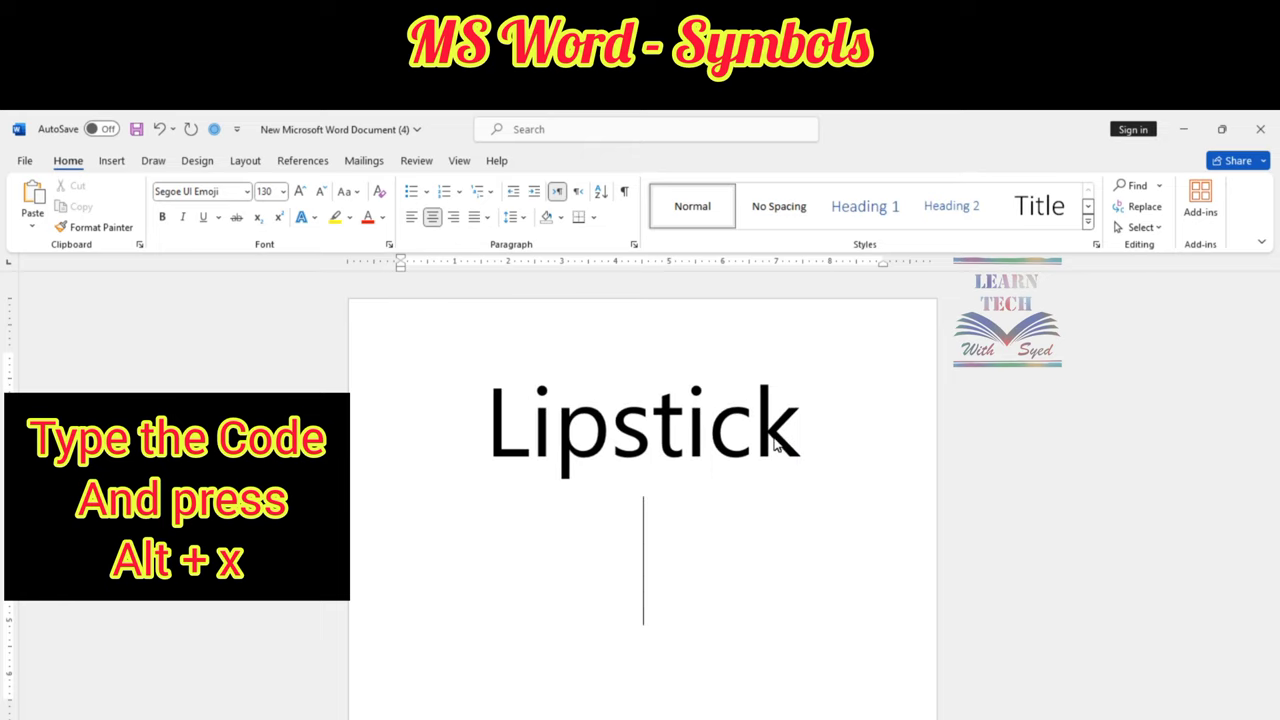
type("1")
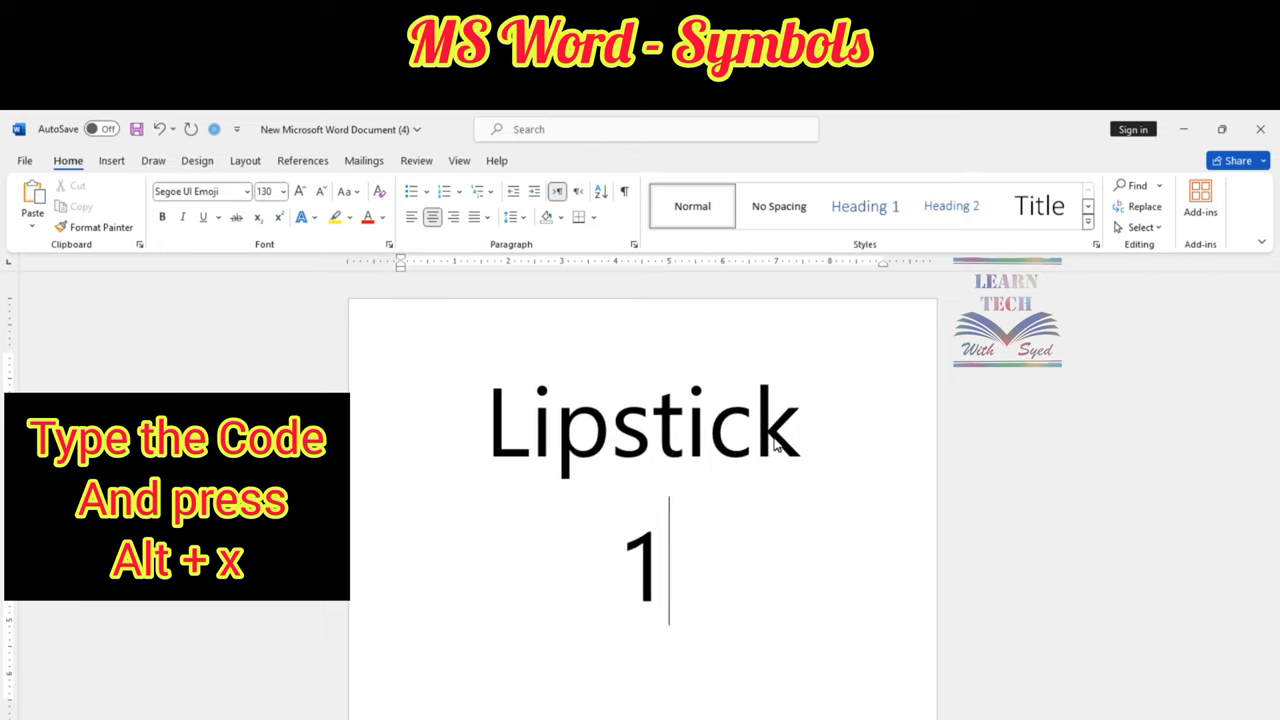
type("f484")
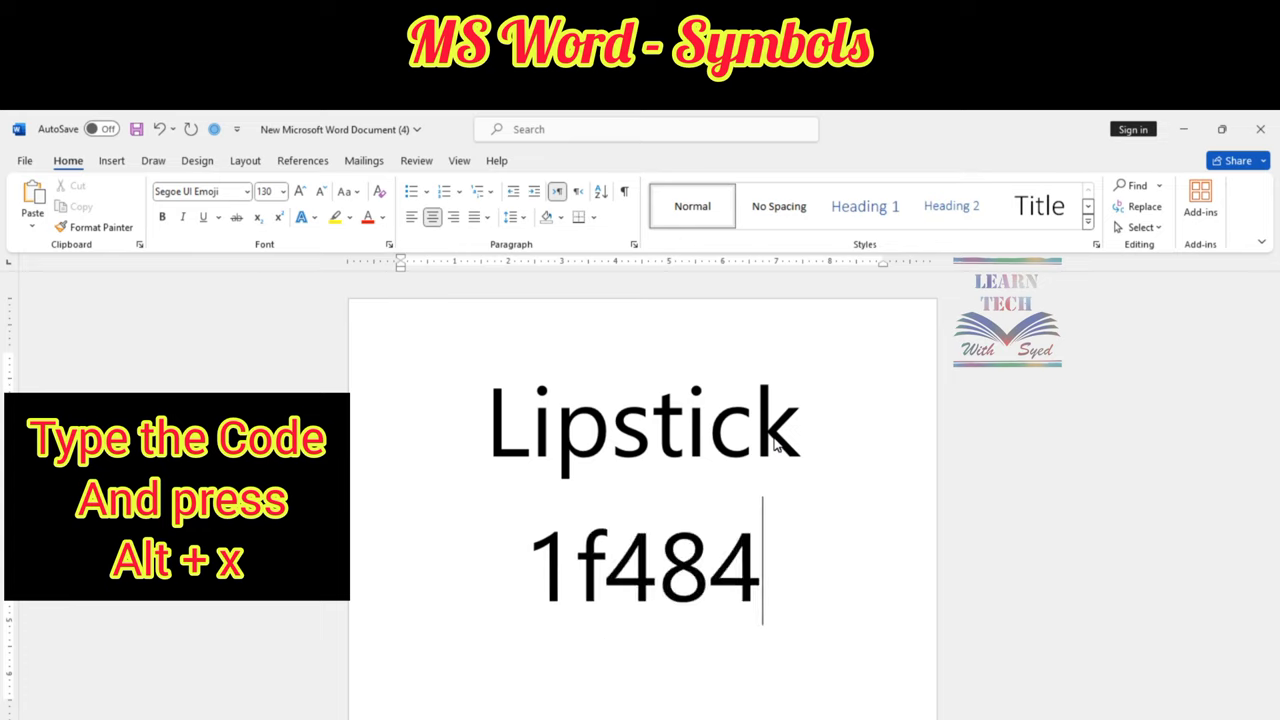
key("alt+x")
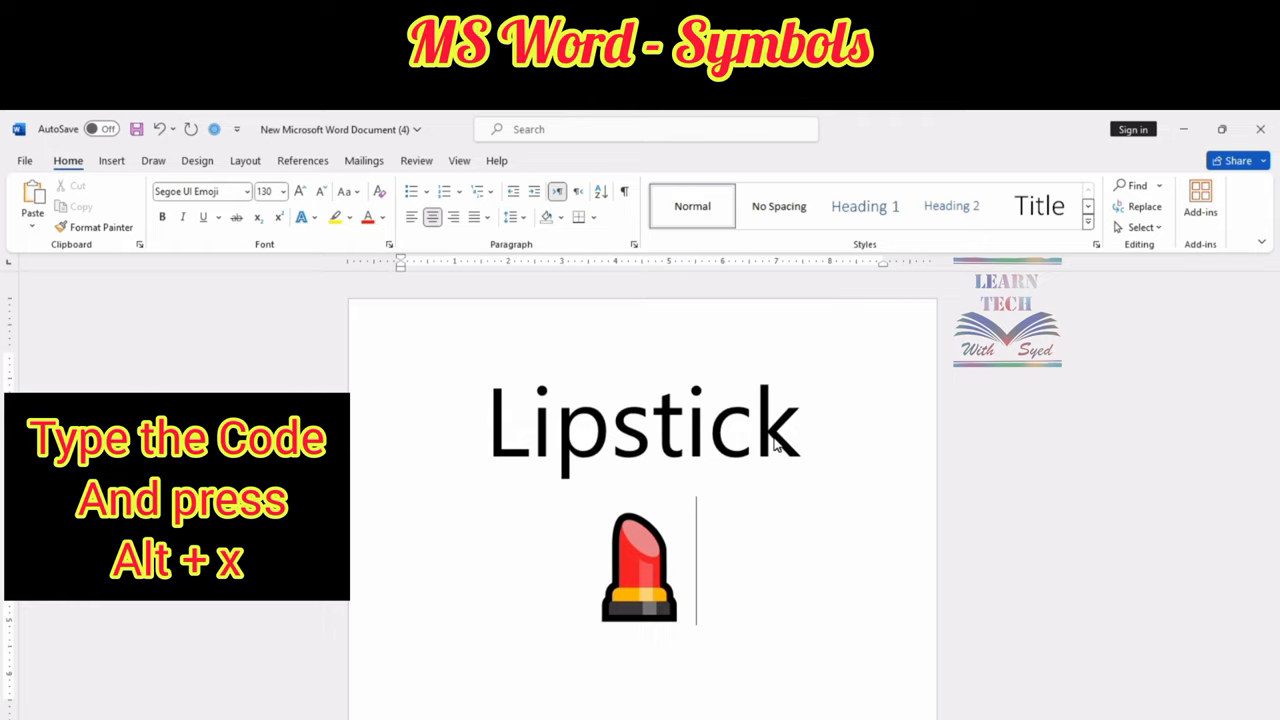
key("BackSpace")
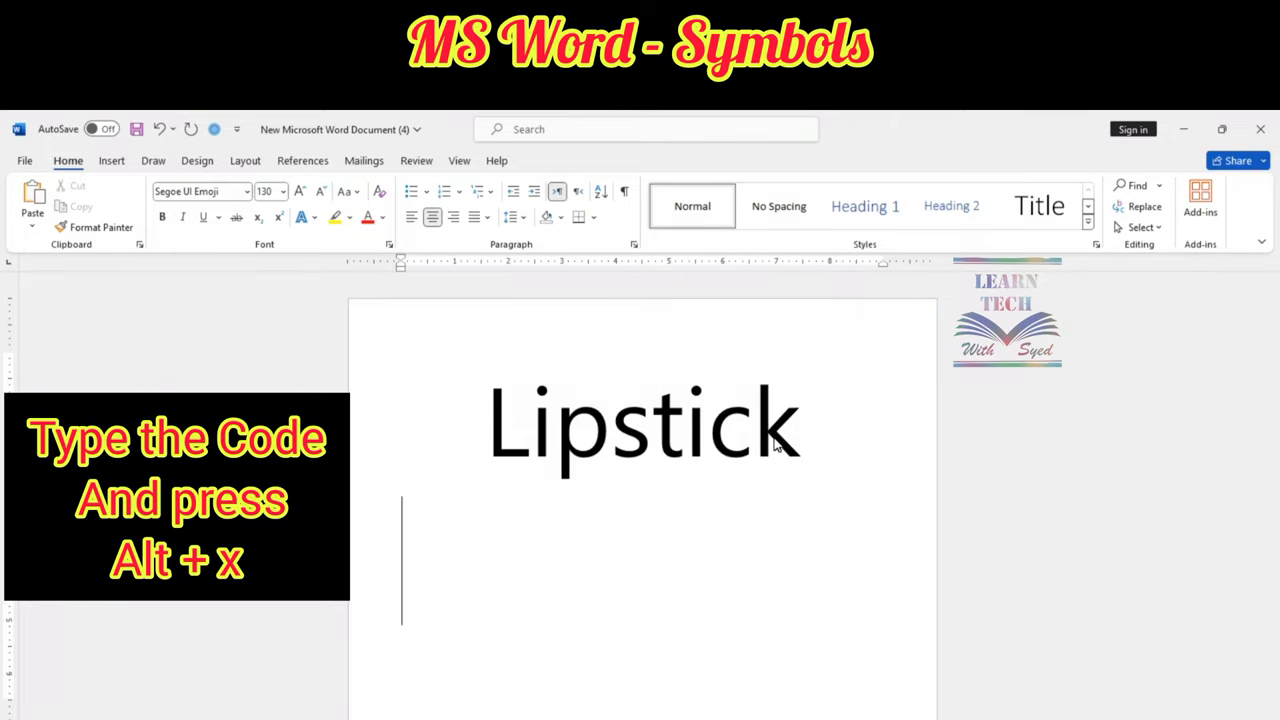
key("BackSpace")
key("BackSpace")
key("BackSpace")
key("BackSpace")
key("BackSpace")
key("BackSpace")
key("BackSpace")
key("BackSpace")
key("BackSpace")
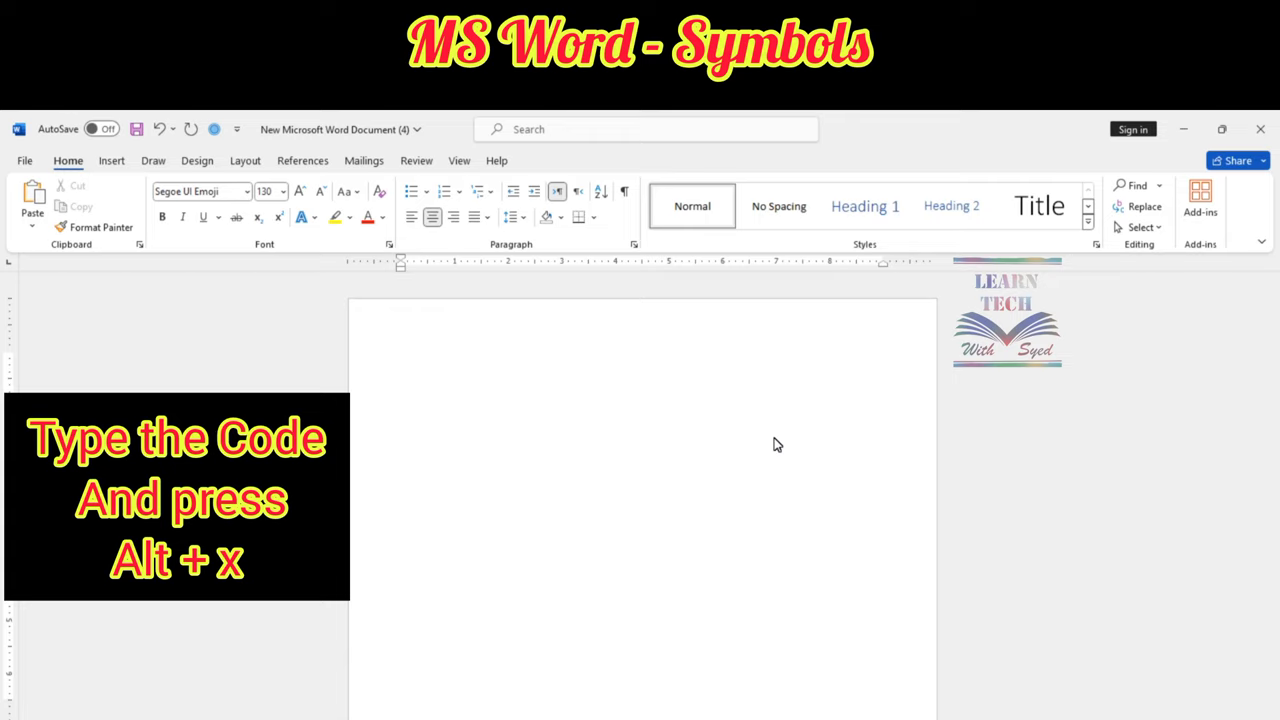
type("co")
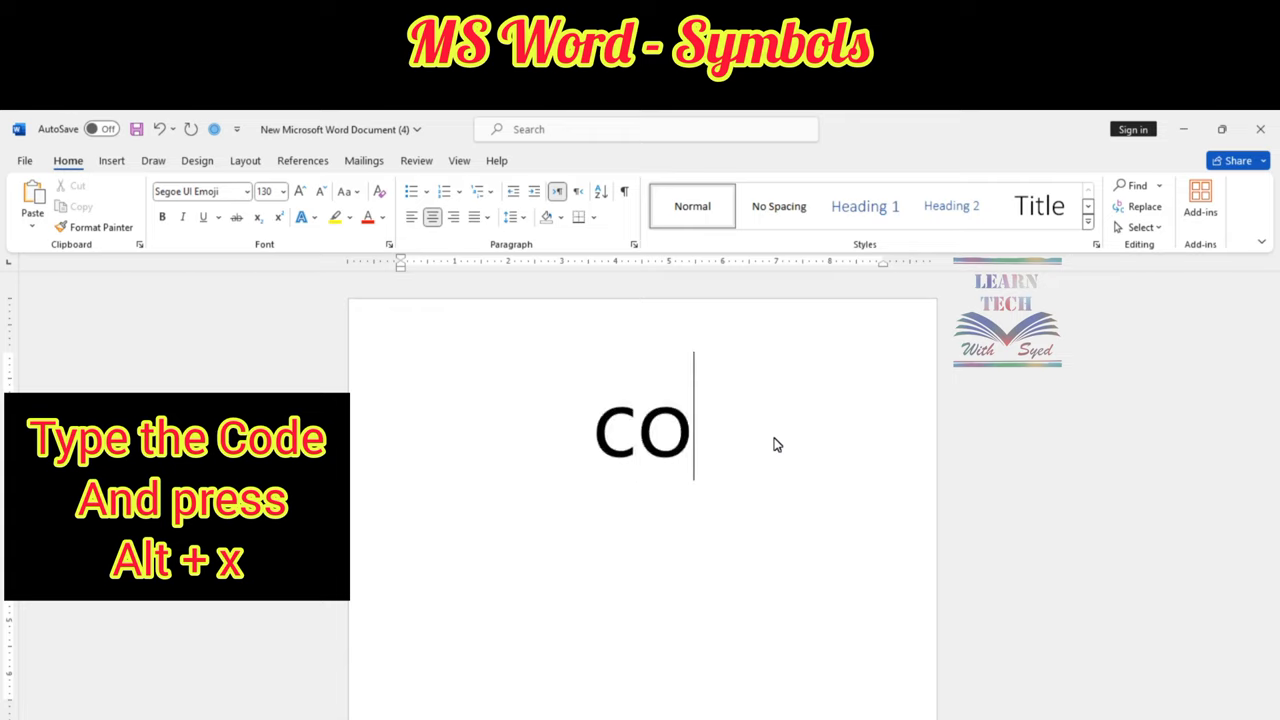
type("uple")
key("Return")
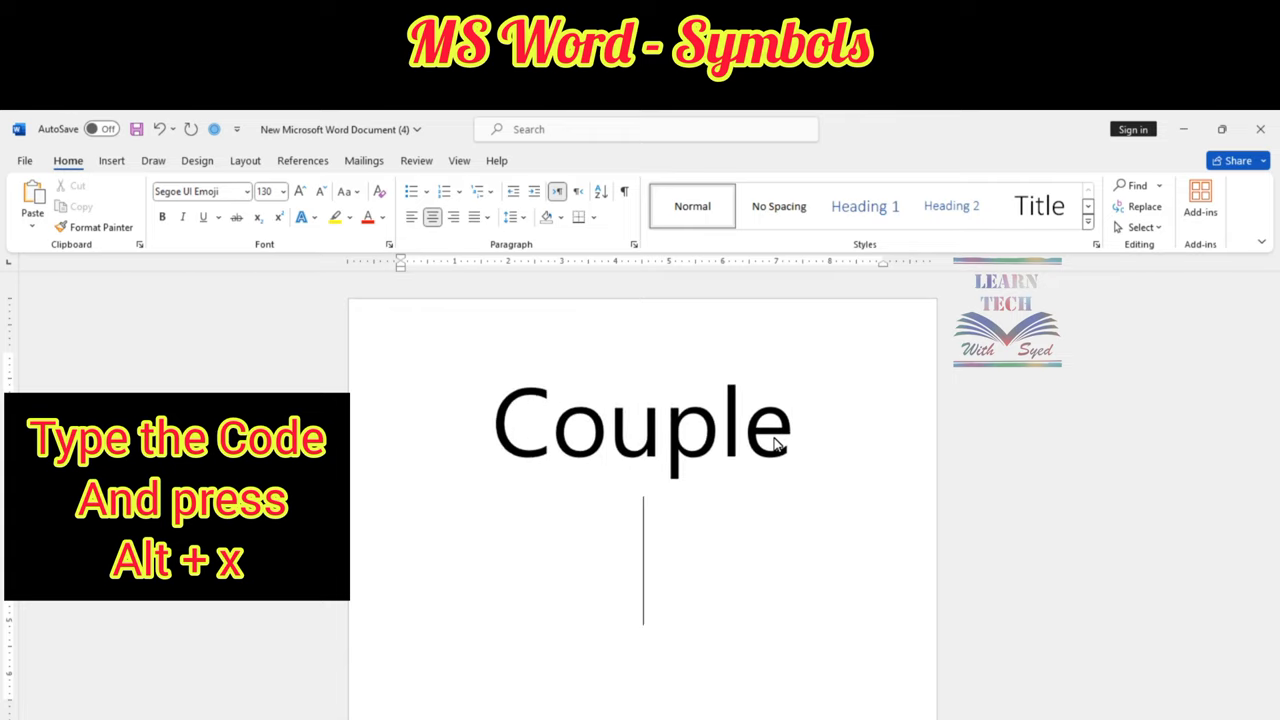
type("1")
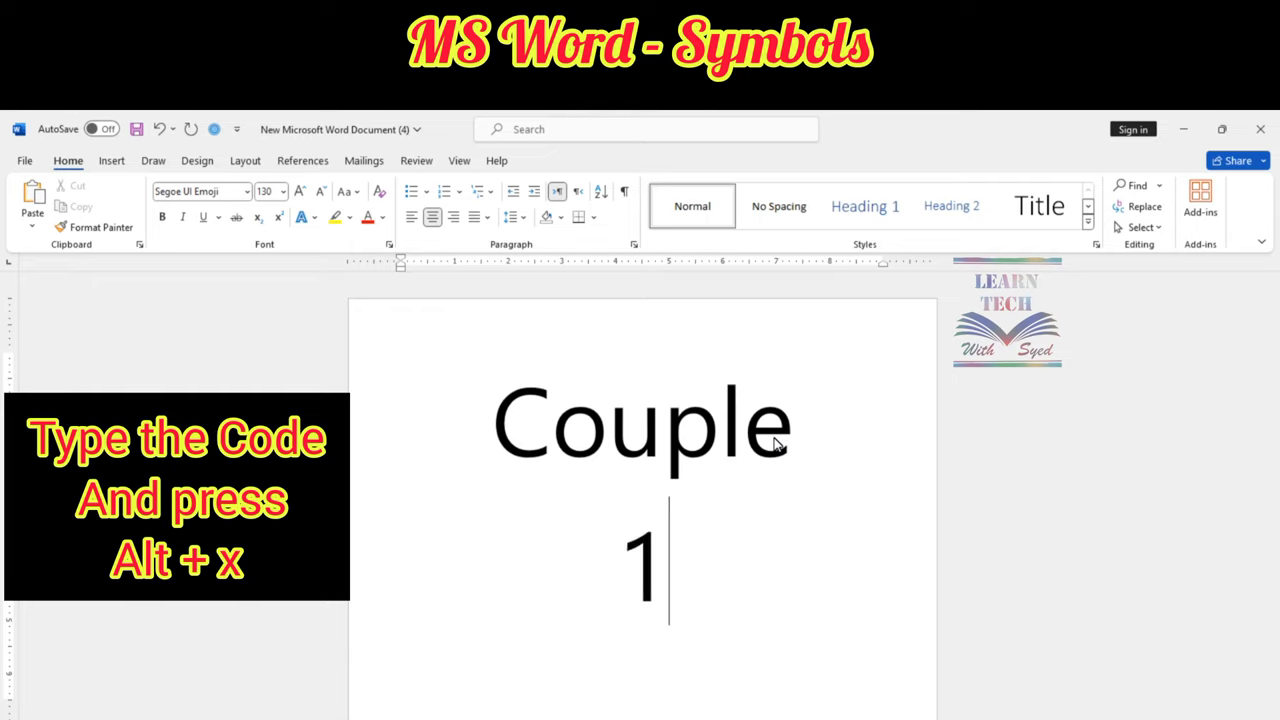
type("f46")
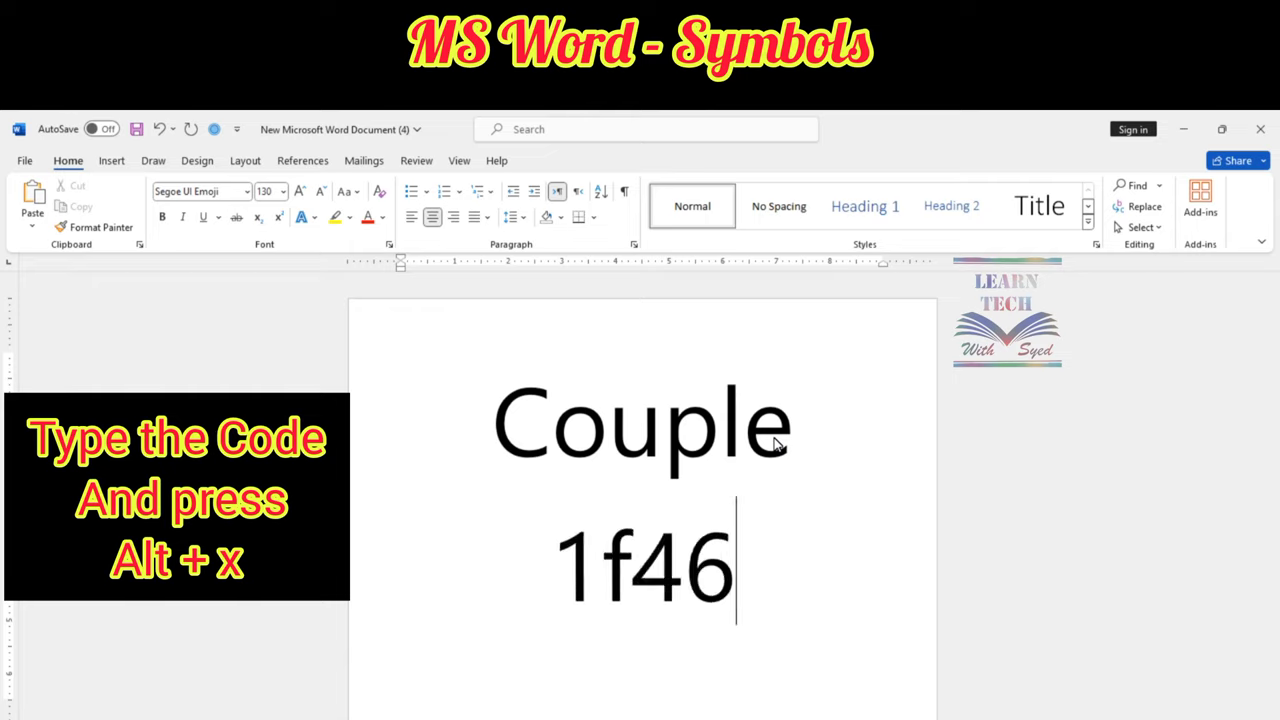
type("b")
key("alt+x")
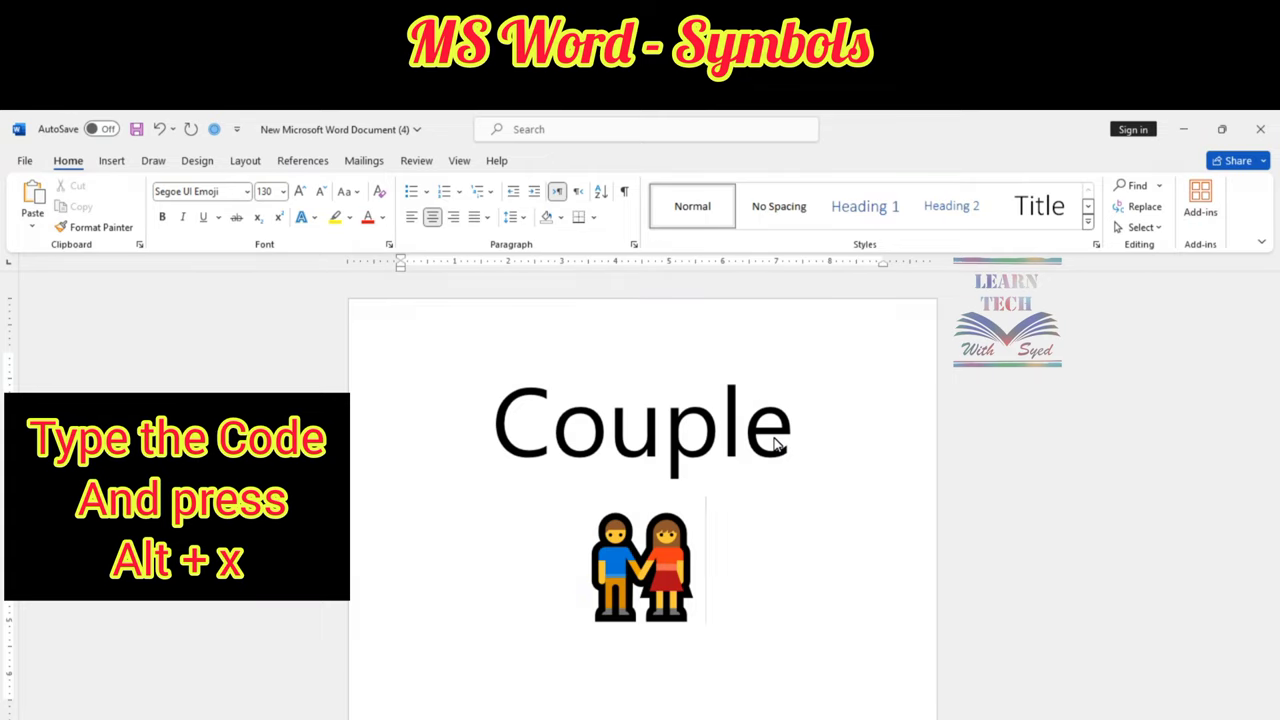
key("BackSpace")
key("BackSpace")
key("BackSpace")
key("BackSpace")
key("BackSpace")
key("BackSpace")
key("BackSpace")
key("BackSpace")
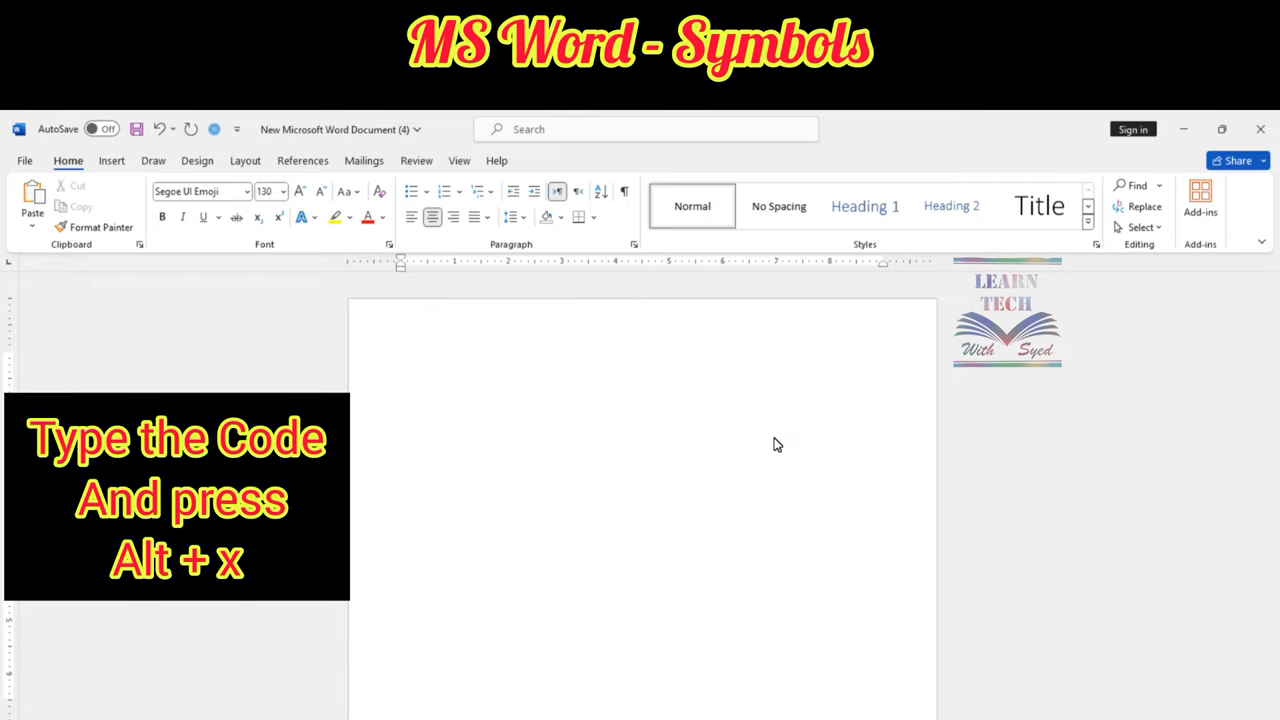
type("punc")
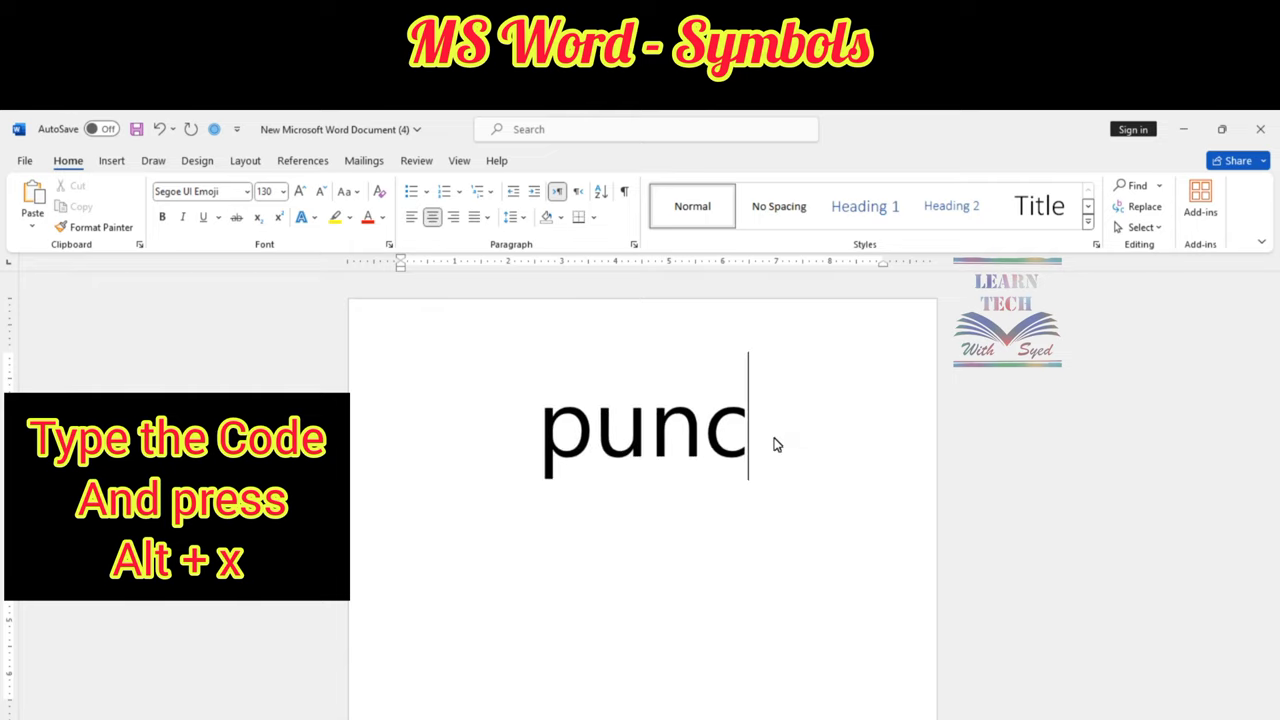
type("h")
key("Return")
type("1")
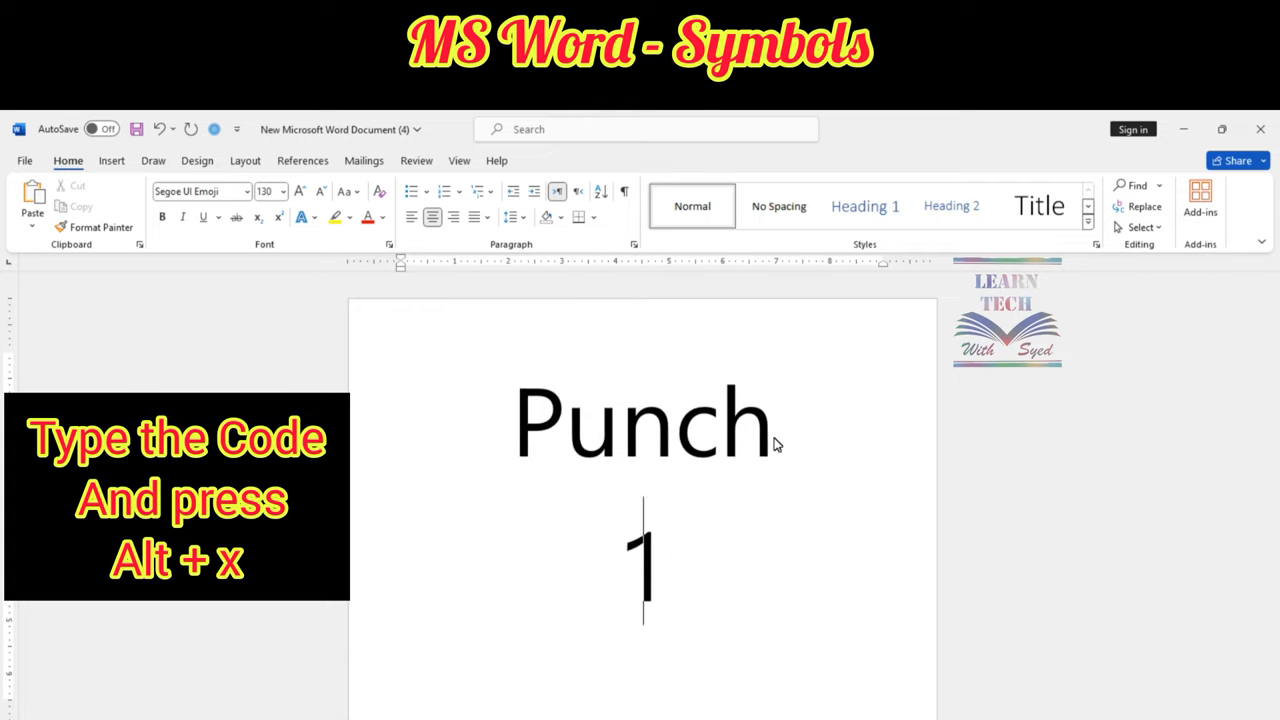
type("f44")
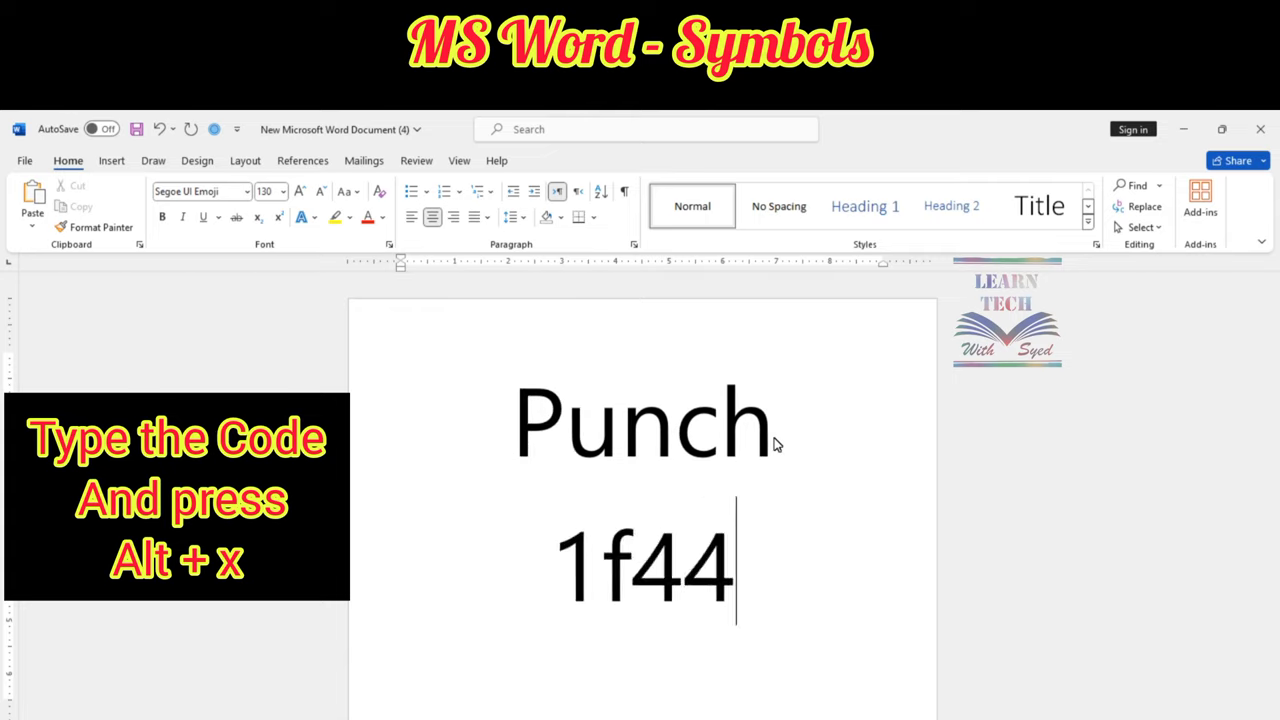
type("a")
key("alt+x")
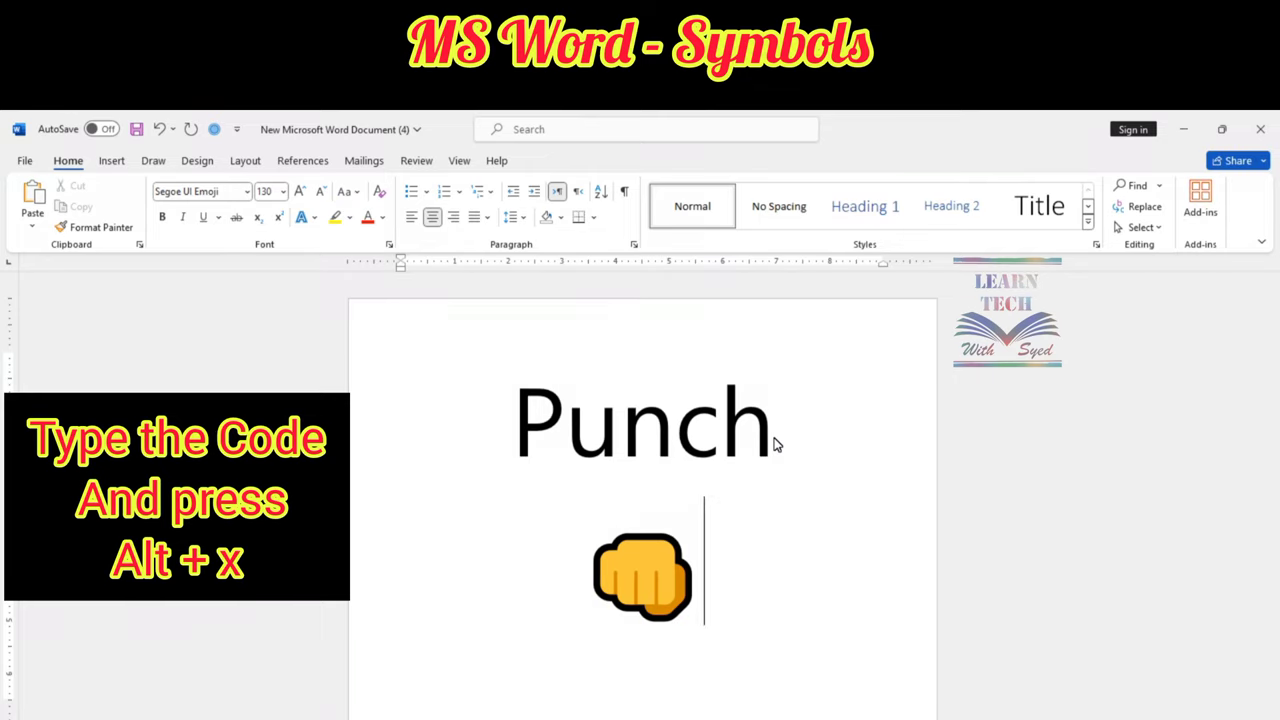
key("BackSpace")
key("BackSpace")
key("BackSpace")
key("BackSpace")
key("BackSpace")
key("BackSpace")
key("BackSpace")
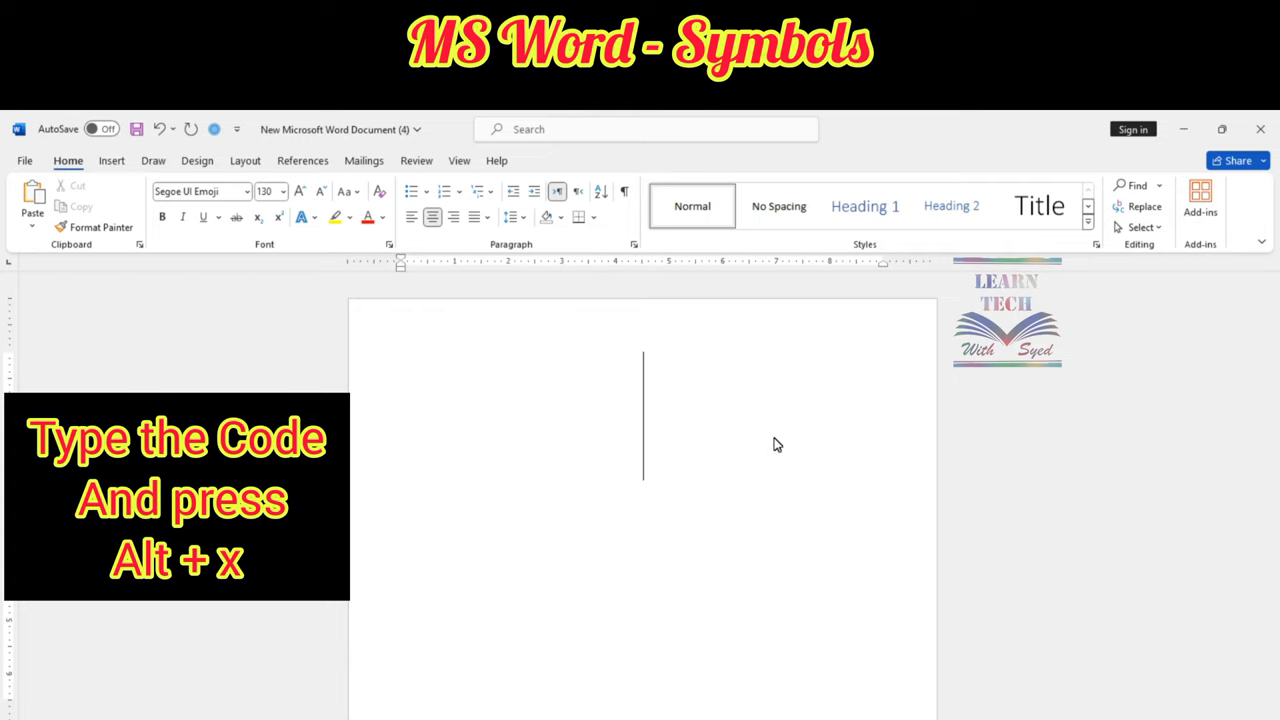
Write 'Led TV' and 'Alt +' lines, then add a TV emoji with Alt code 128250 below.
type("Led ")
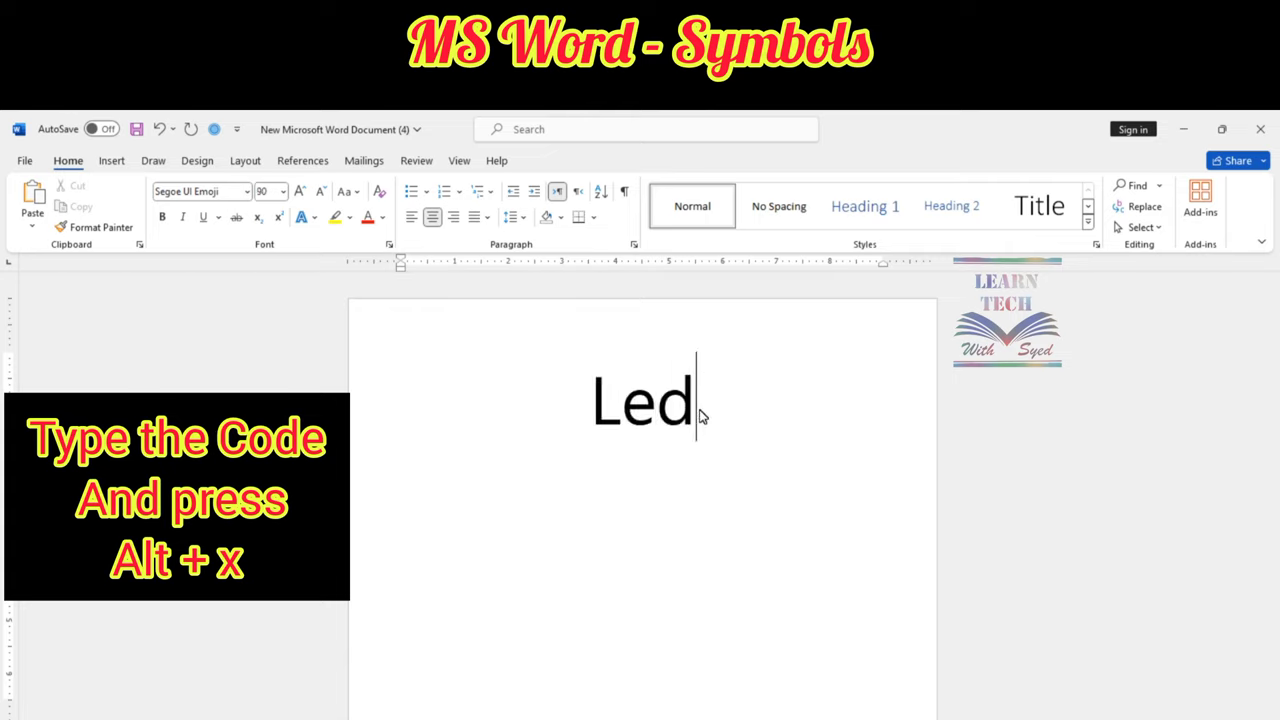
type("TV")
key("Return")
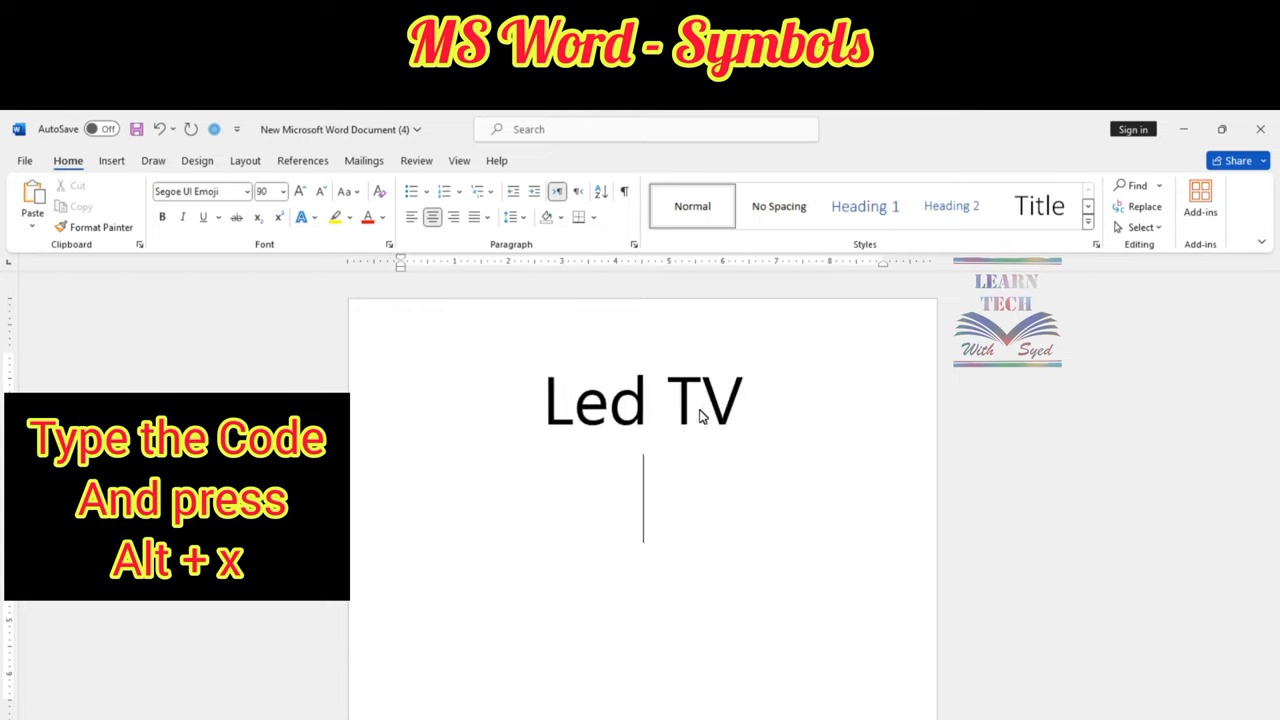
type("alt ")
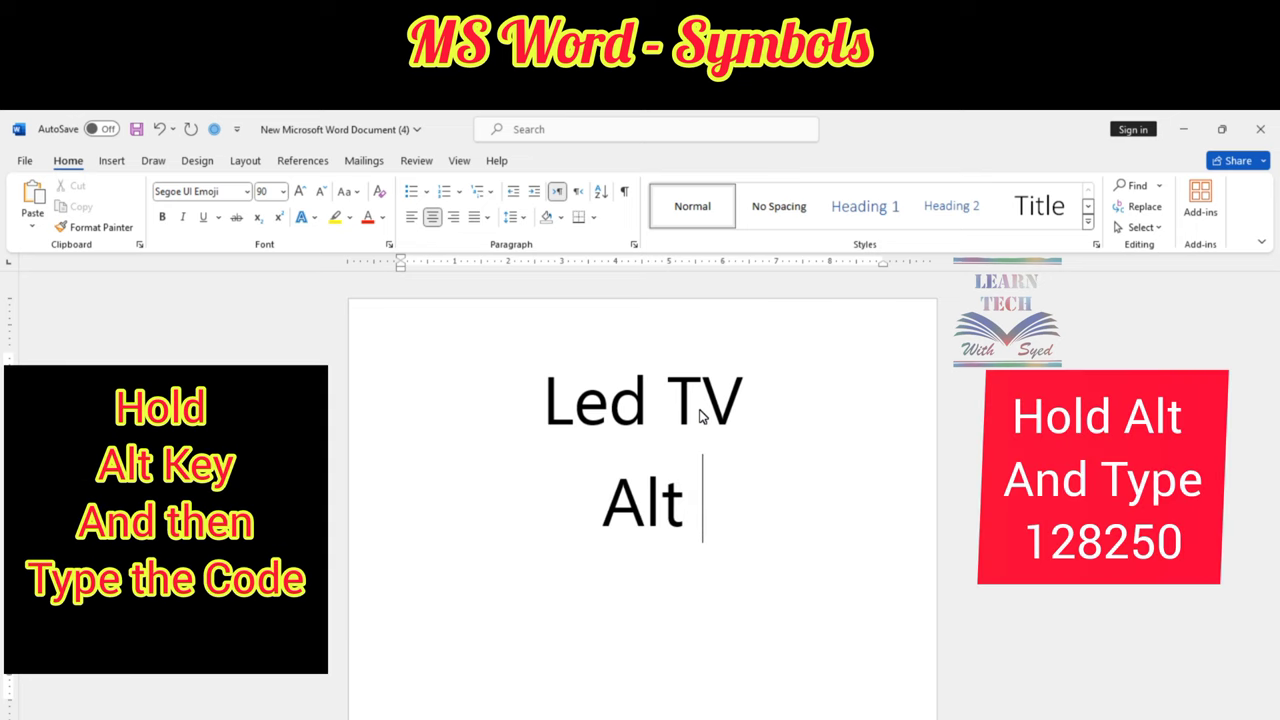
type("+")
key("Return")
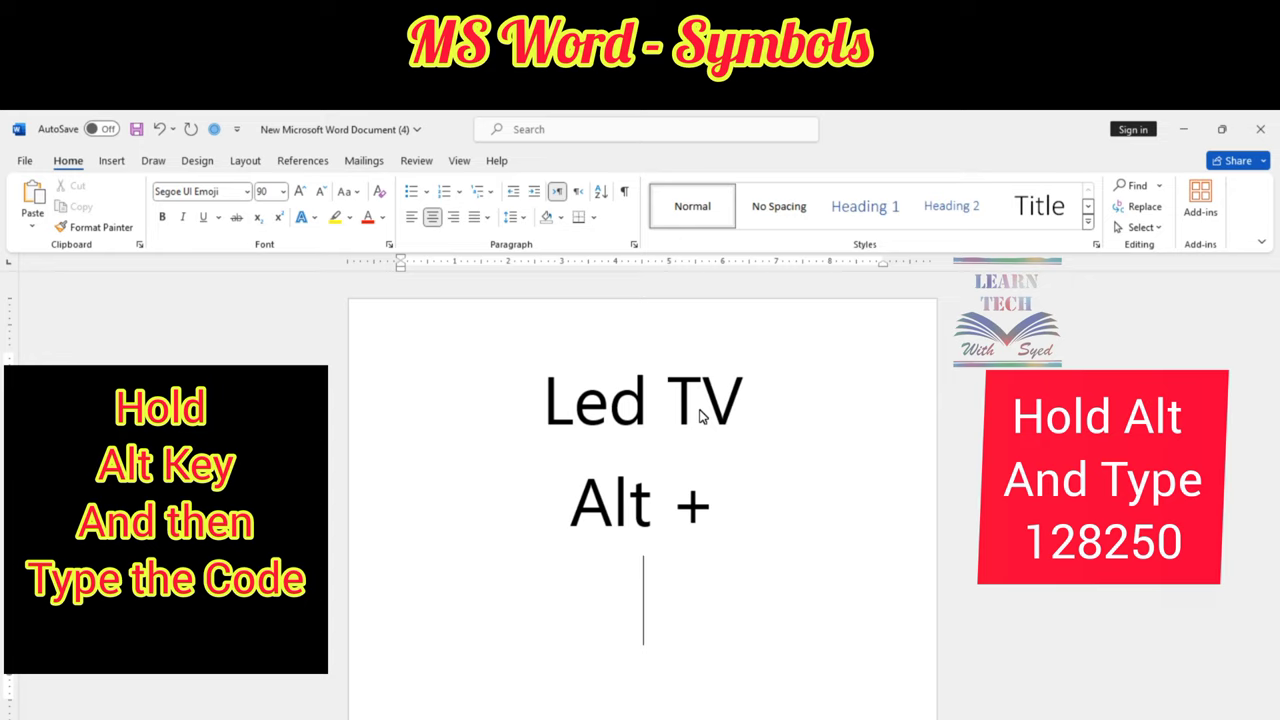
type("📺")
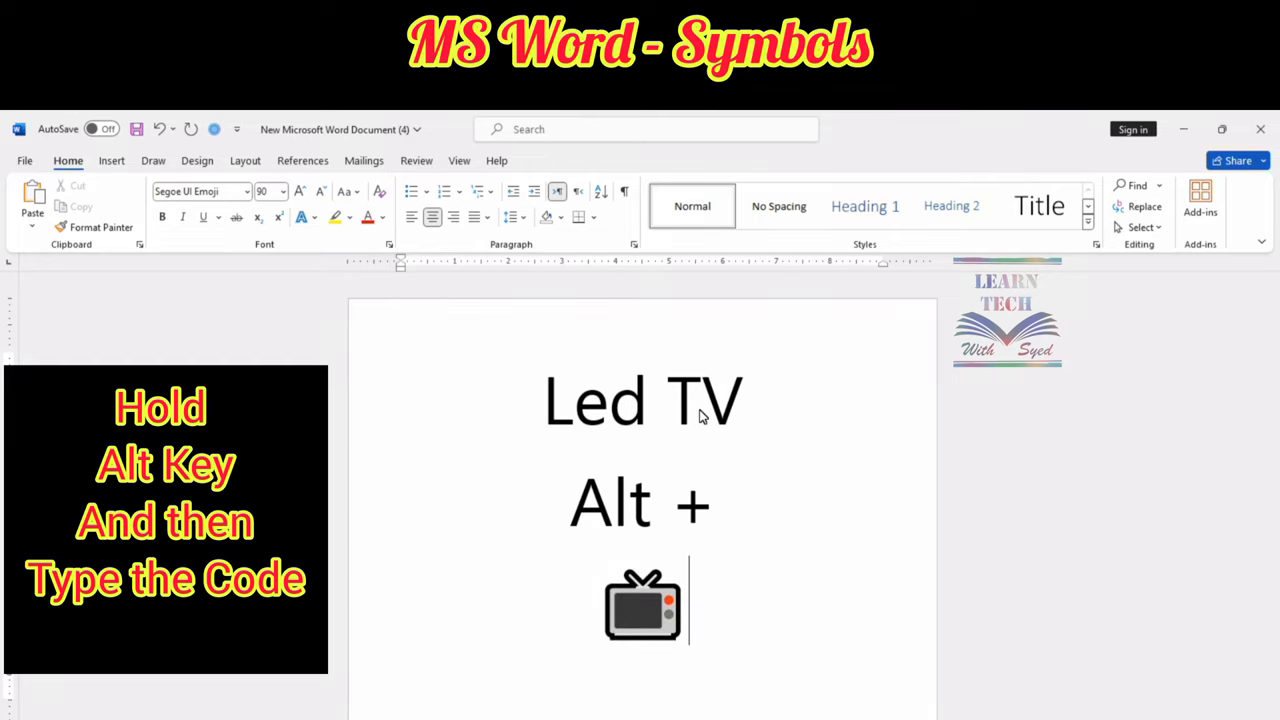
Remove the TV emoji and its empty line, trimming the heading to 'Led'.
key("BackSpace")
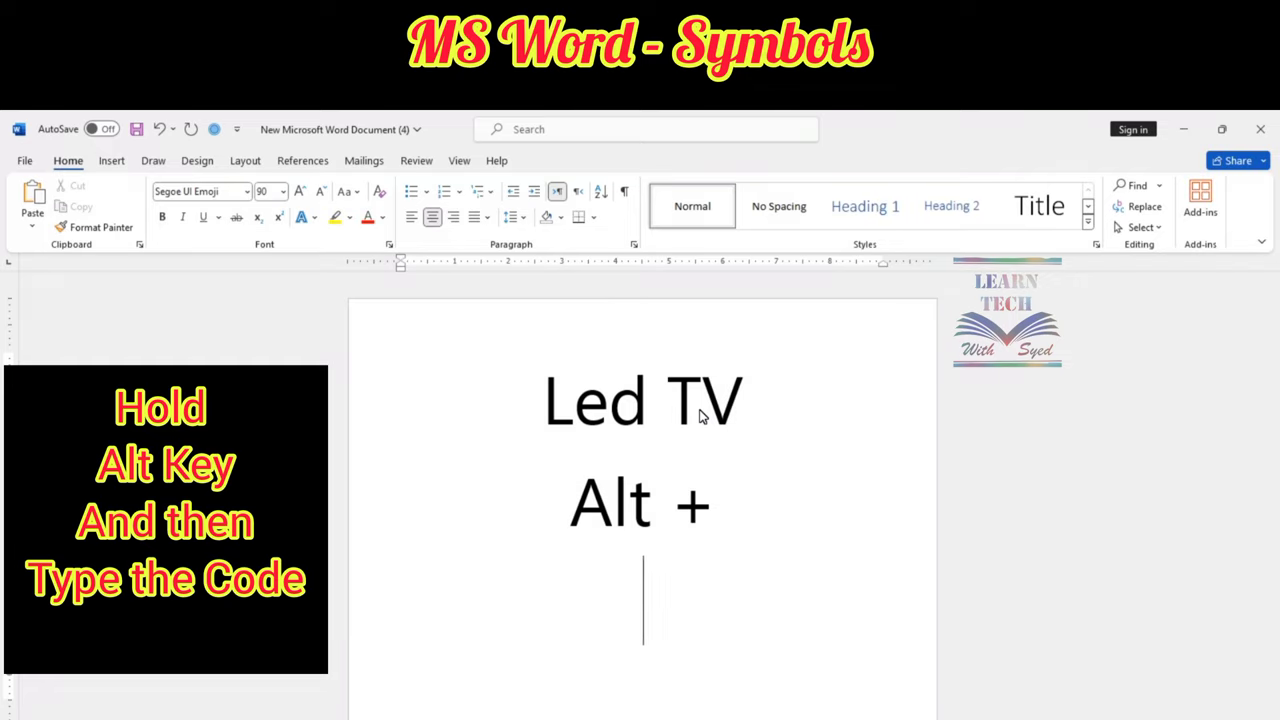
key("Up")
key("Up")
key("Delete")
key("Delete")
key("Delete")
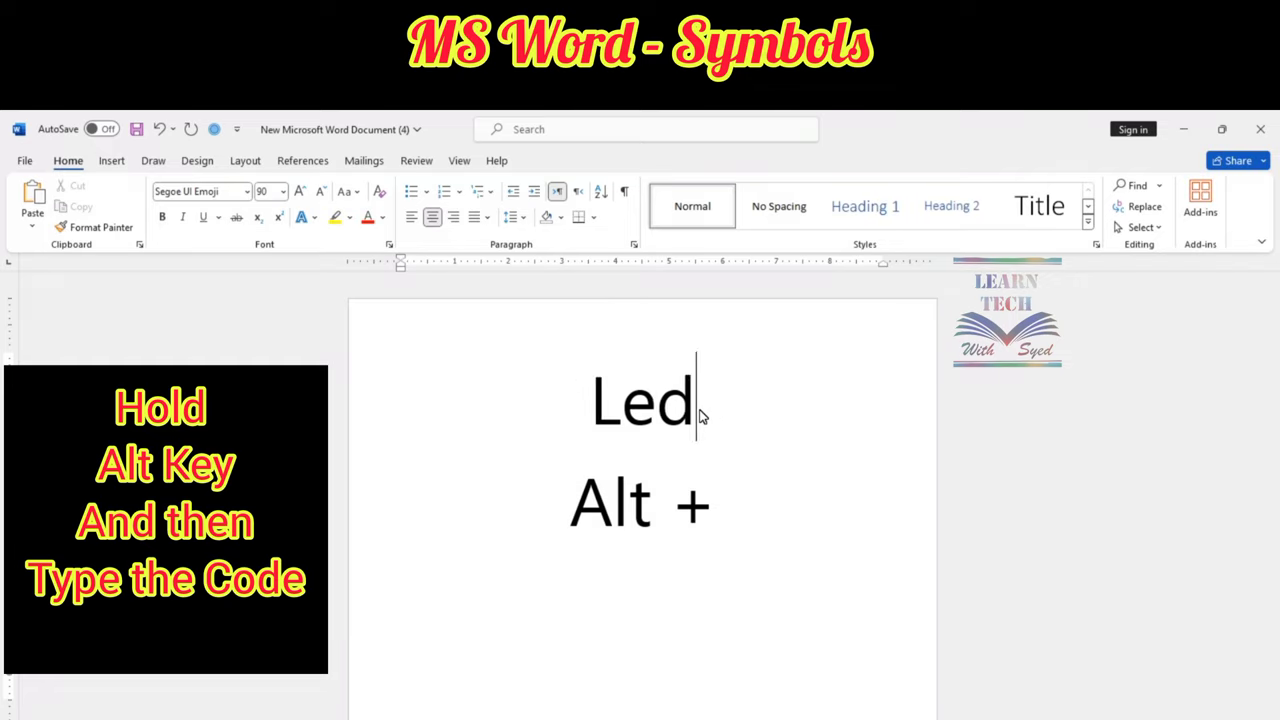
Change the heading to Radio, add a radio emoji (Alt 128251) below 'Alt +', then delete it.
key("BackSpace")
key("BackSpace")
key("BackSpace")
type("Ra")
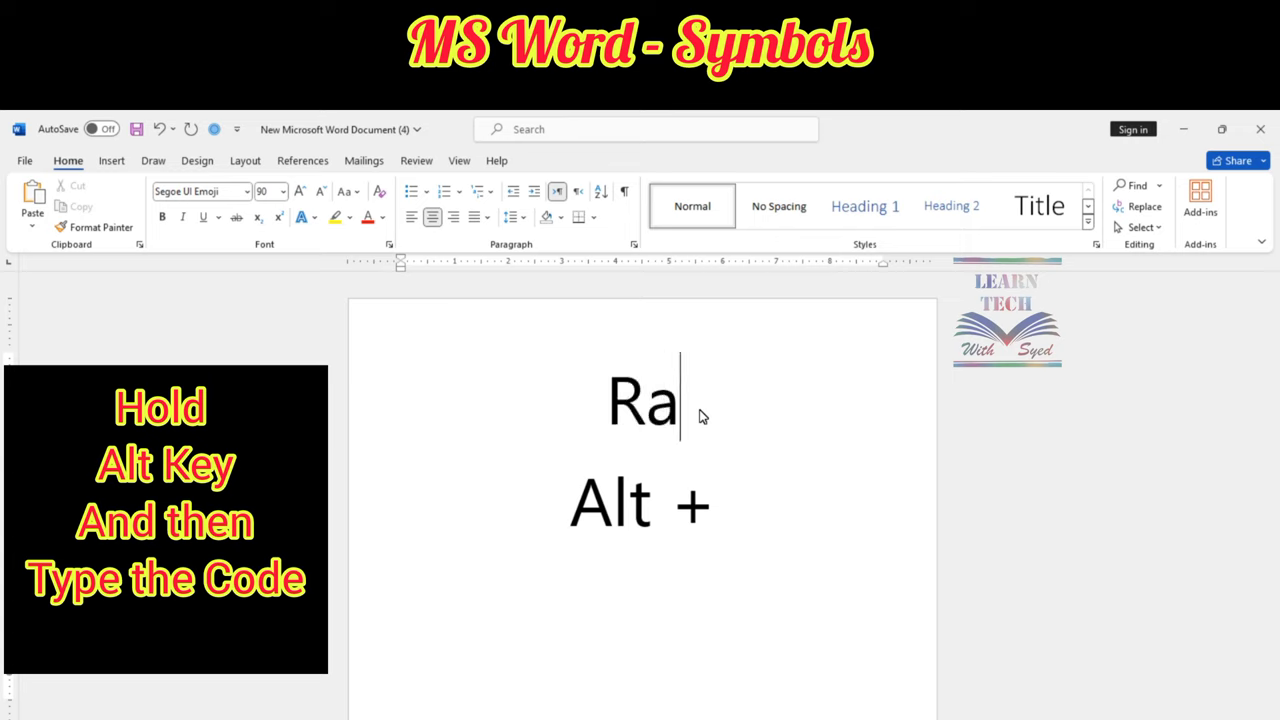
type("dio")
key("Down")
key("Down")
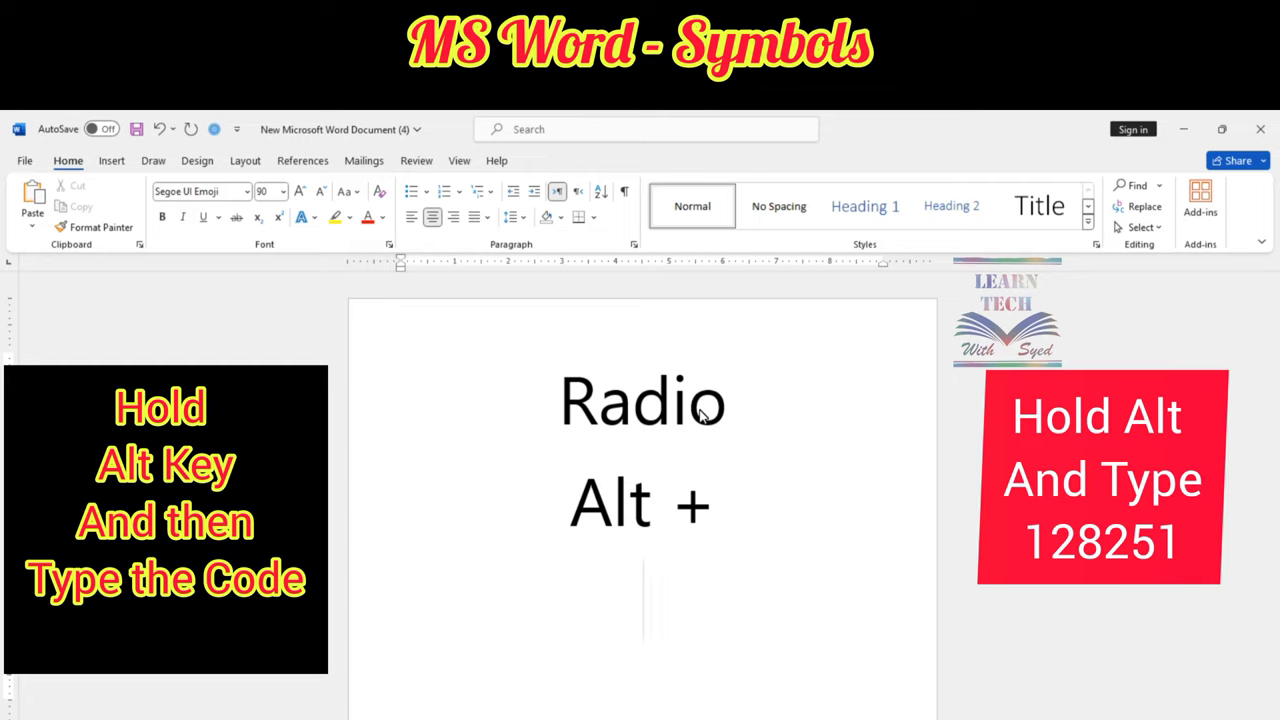
type("📻")
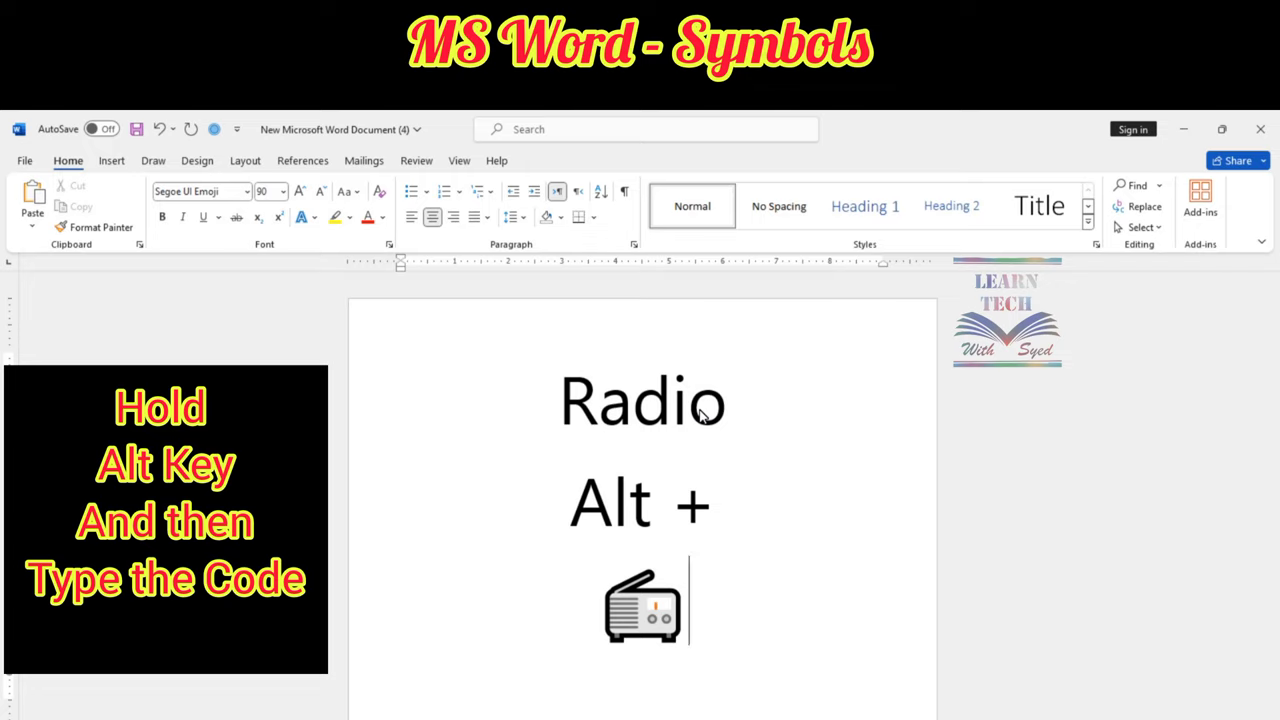
key("BackSpace")
key("BackSpace")
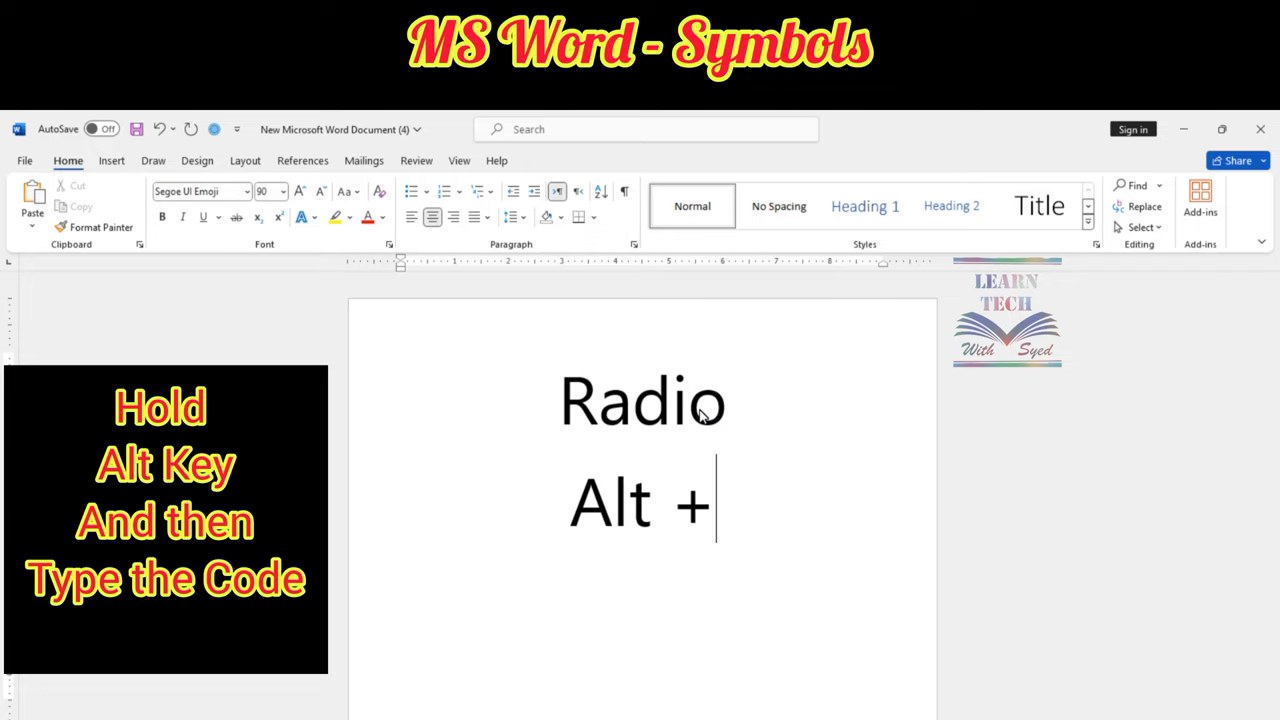
key("BackSpace")
key("BackSpace")
key("BackSpace")
key("BackSpace")
key("BackSpace")
key("BackSpace")
key("BackSpace")
key("BackSpace")
key("BackSpace")
key("BackSpace")
key("BackSpace")
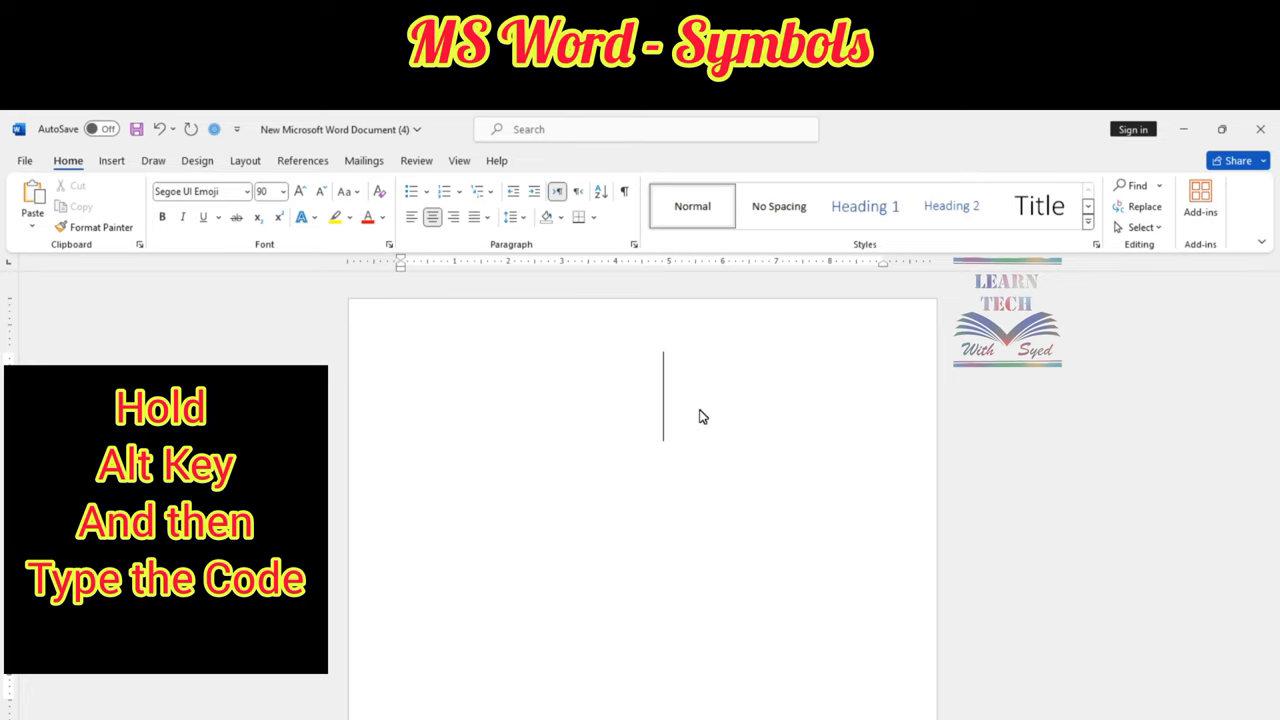